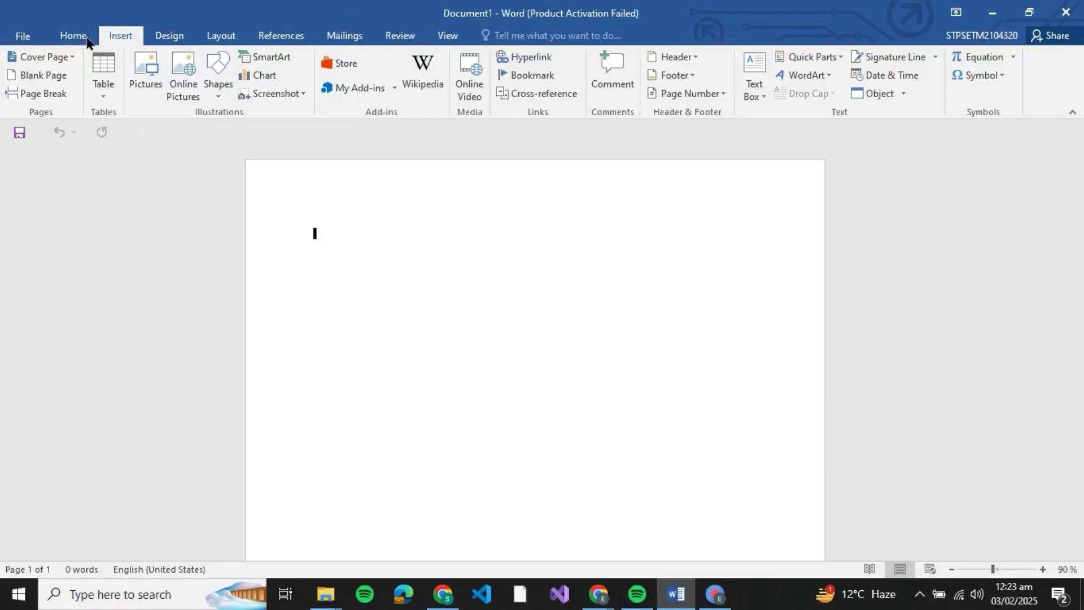
Draw a rectangle about 20 cm wide and 5.35 cm high across the upper part of the blank page.
click(120, 35)
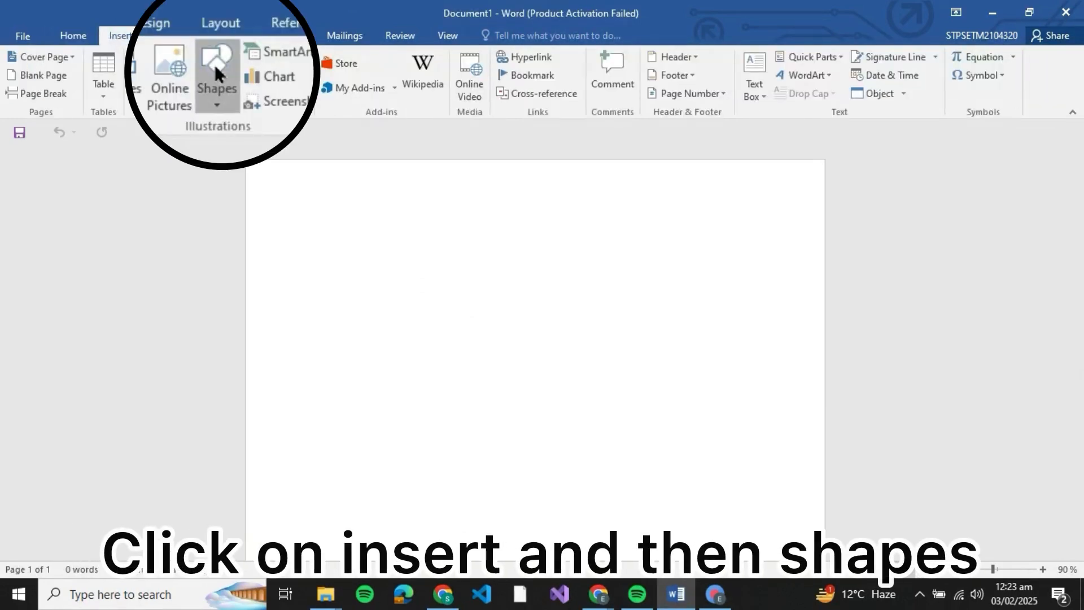
click(216, 71)
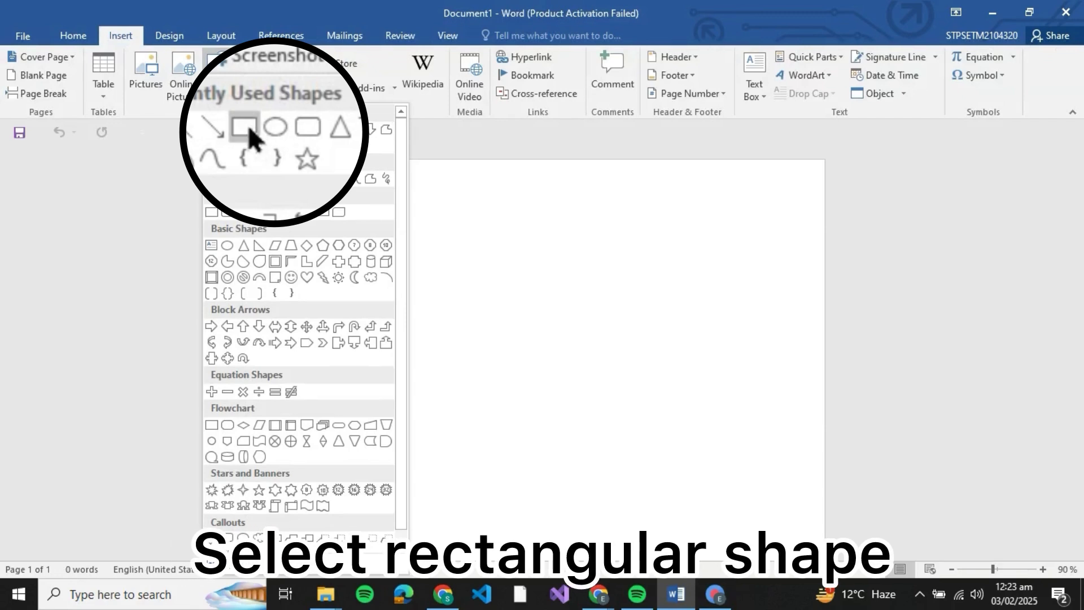
click(244, 127)
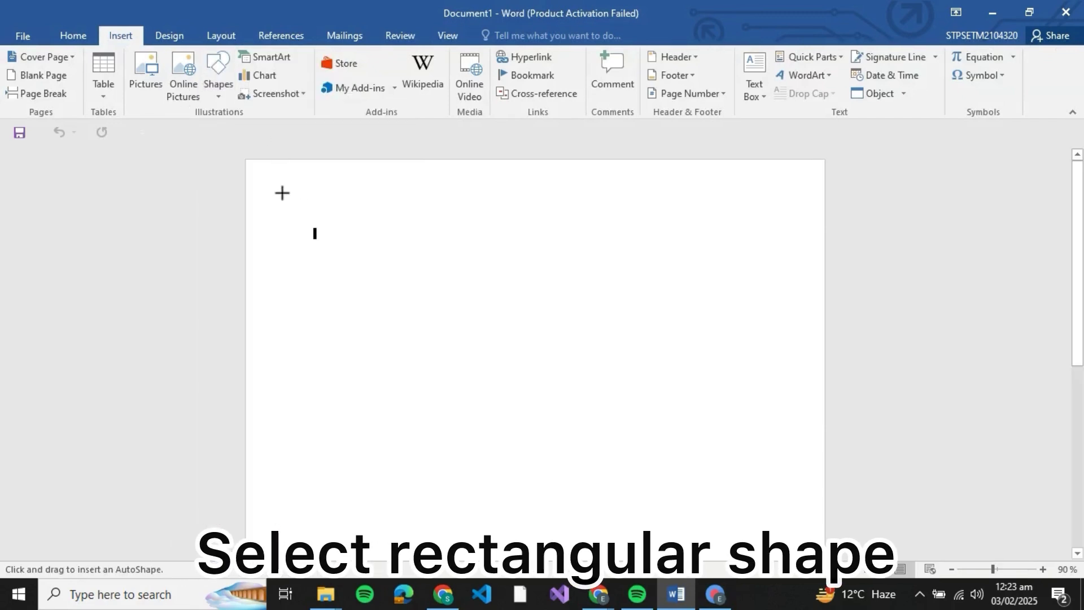
scroll(278, 205, down, 4)
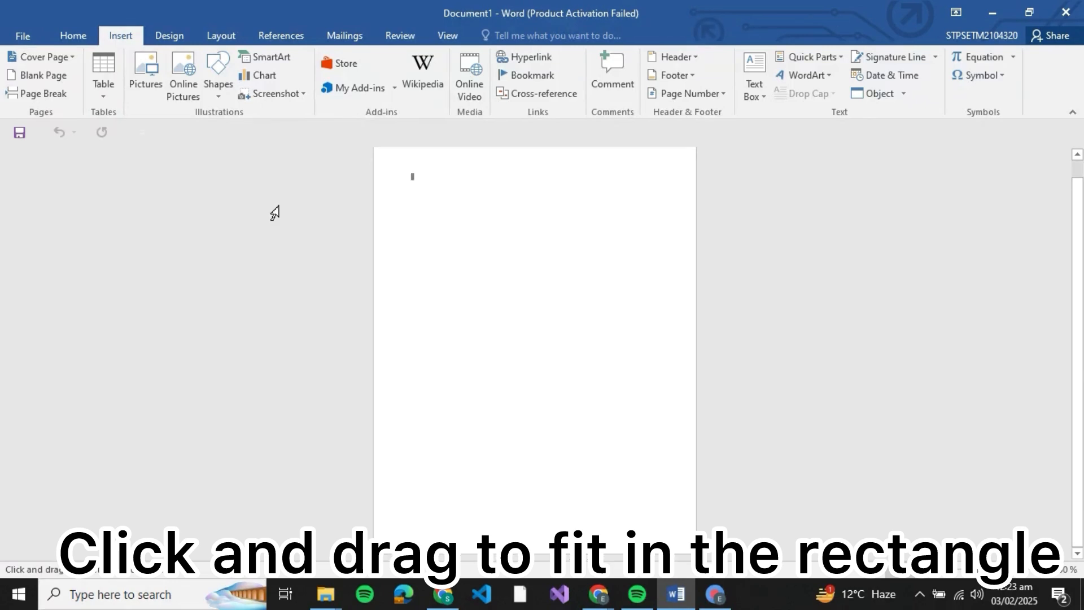
drag(389, 168, 689, 246)
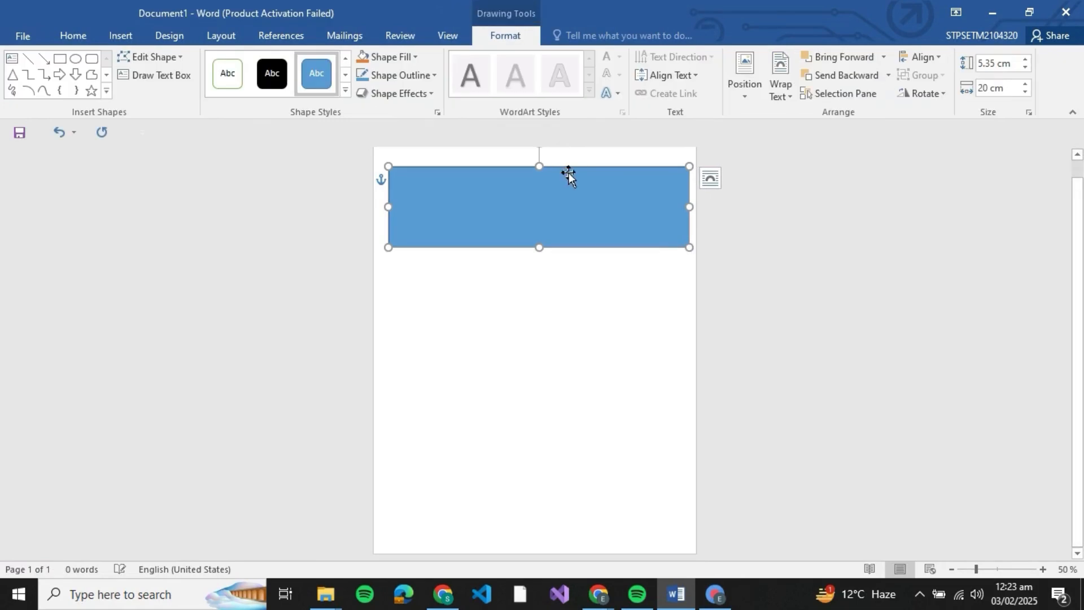
Stretch the rectangle to about 21.59 by 6.72 cm so it covers the page's full top edge, and remove its outline.
drag(568, 168, 563, 162)
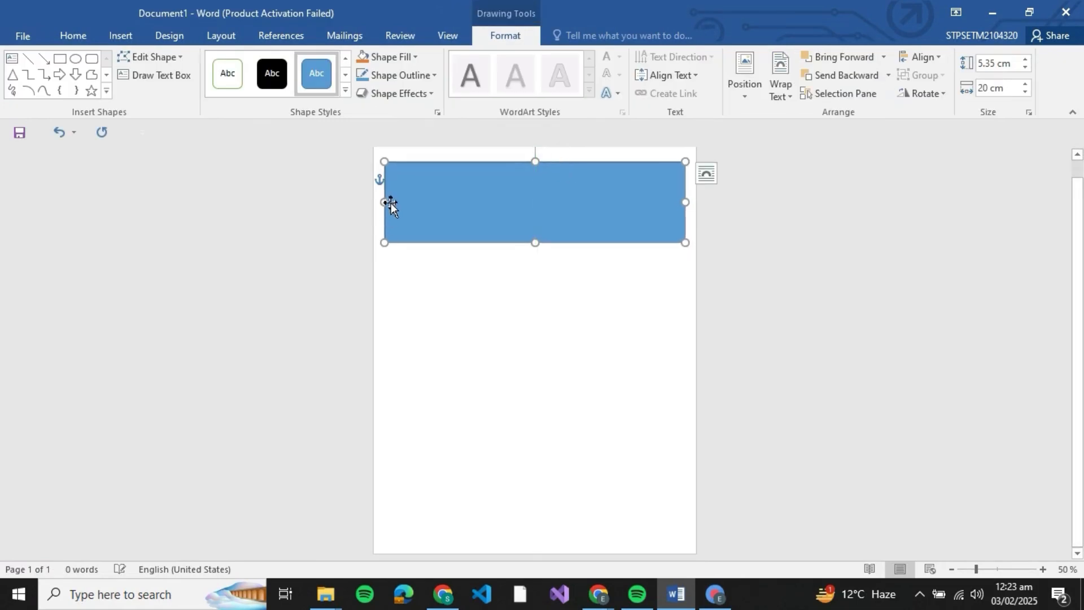
drag(384, 202, 368, 202)
drag(685, 205, 710, 203)
drag(535, 162, 535, 150)
drag(536, 260, 534, 250)
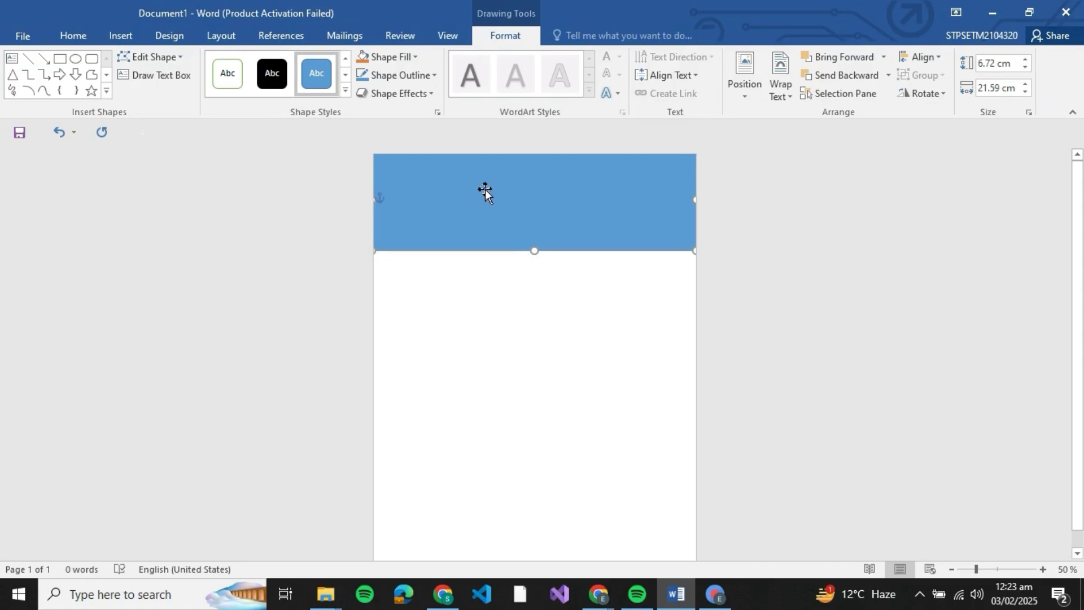
click(434, 68)
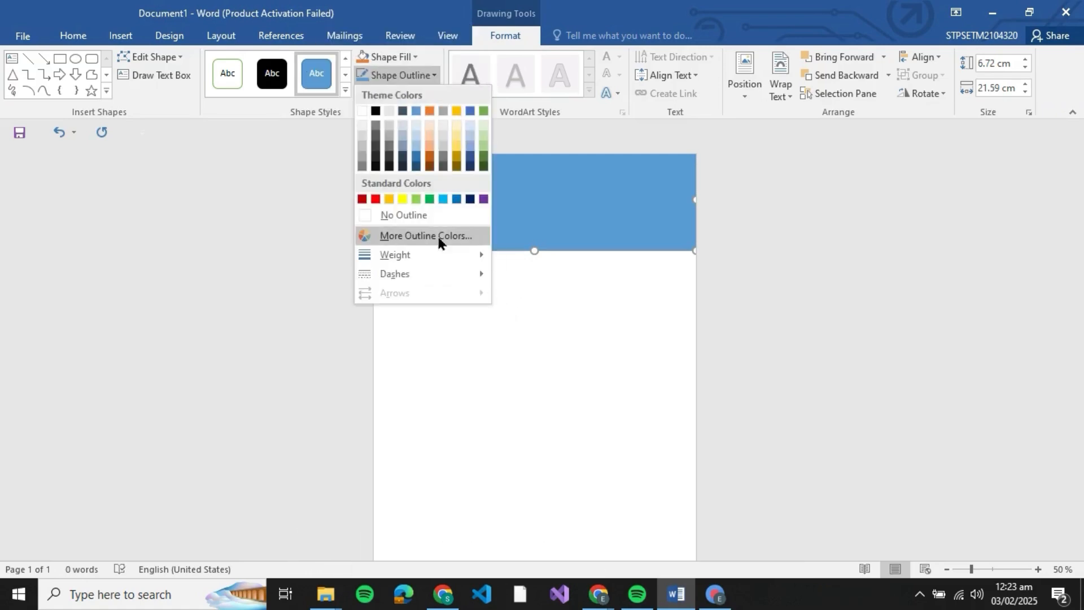
click(424, 215)
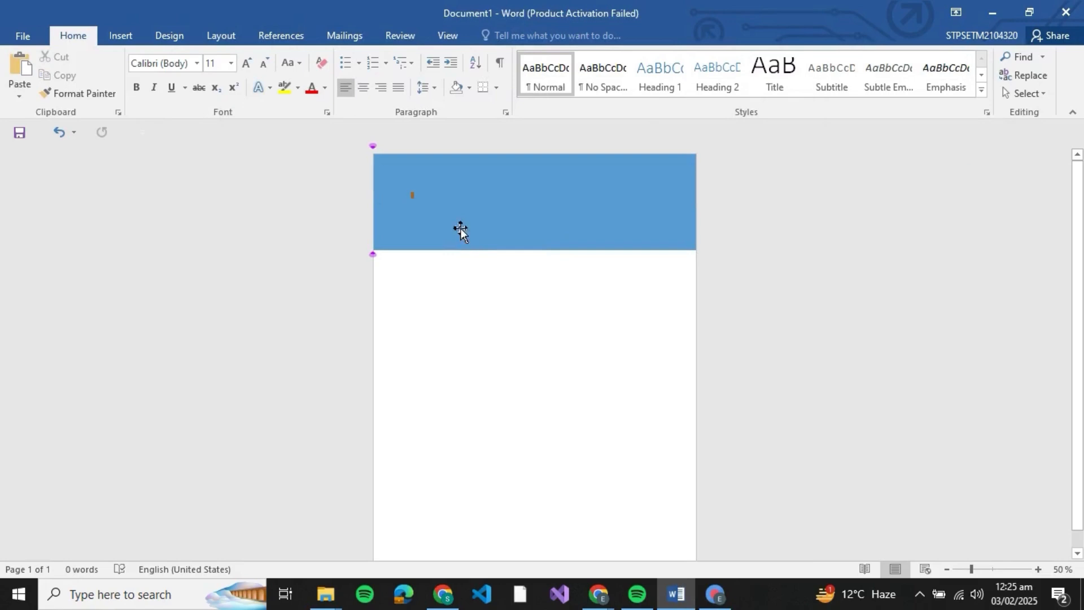
Paste two copies of the header rectangle, placing one across the middle and reducing the other to a thin strip along the page bottom.
key(ctrl+v)
drag(506, 273, 469, 375)
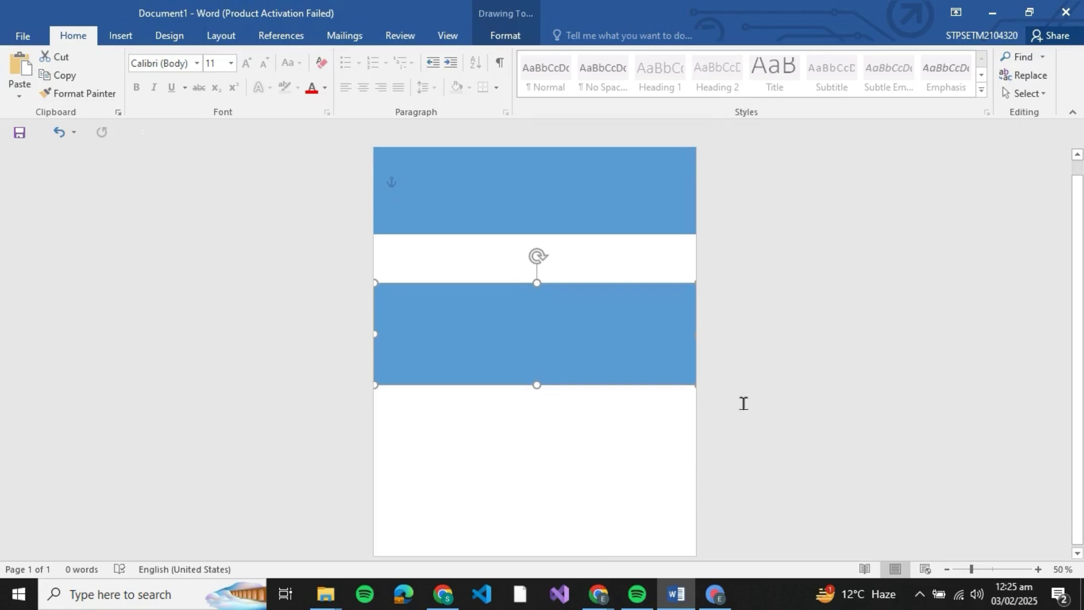
key(ctrl+v)
drag(579, 327, 573, 493)
drag(536, 453, 542, 534)
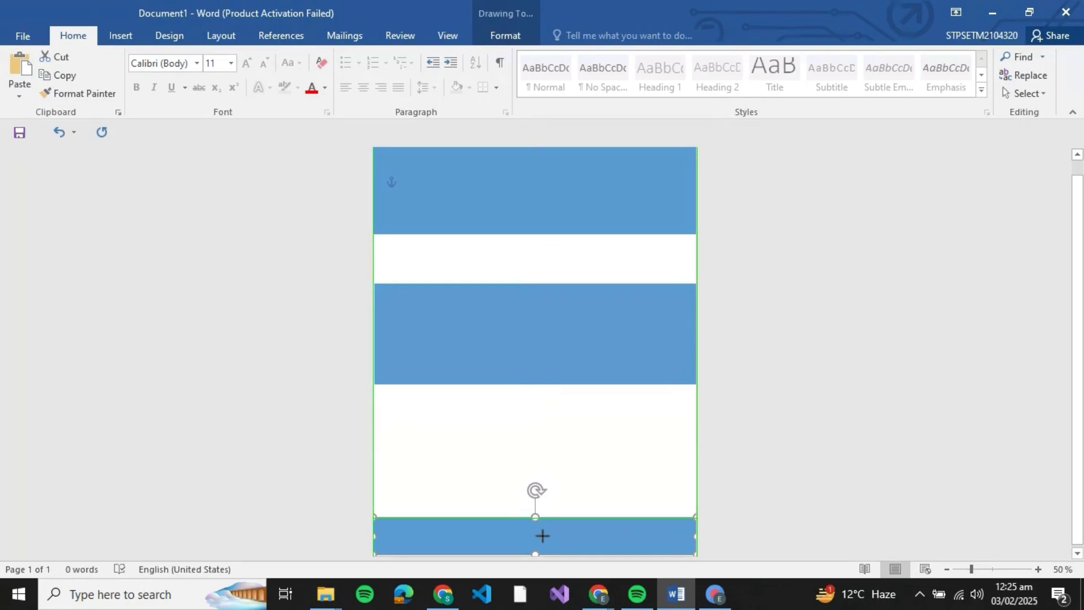
Rotate the middle rectangle 90 degrees, shorten it, and fit it against the page's lower-right edge above the footer strip.
click(555, 326)
drag(536, 254, 651, 332)
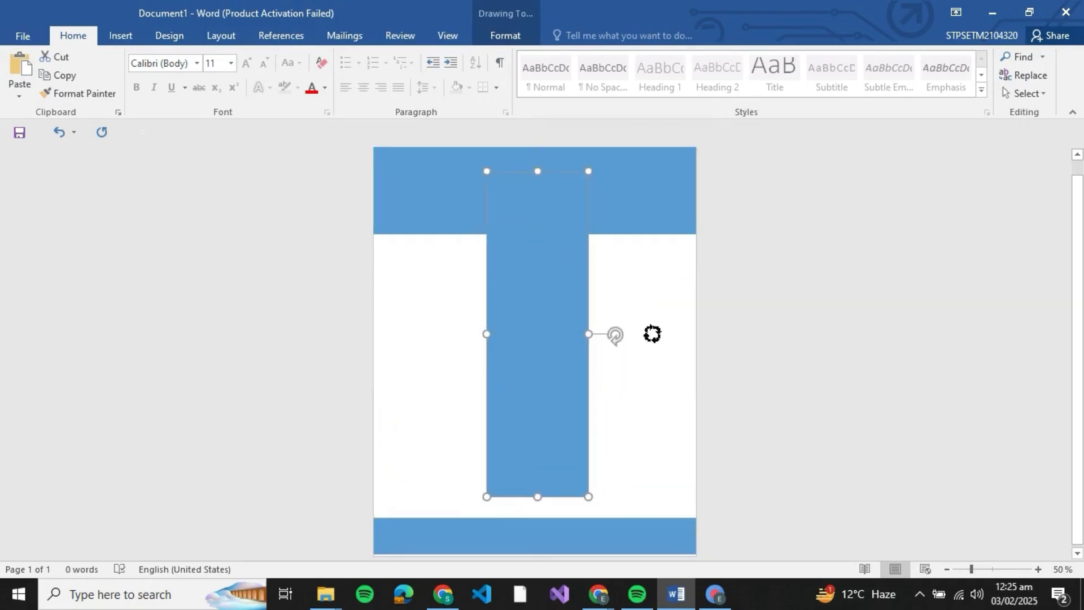
drag(537, 171, 540, 298)
drag(530, 390, 641, 429)
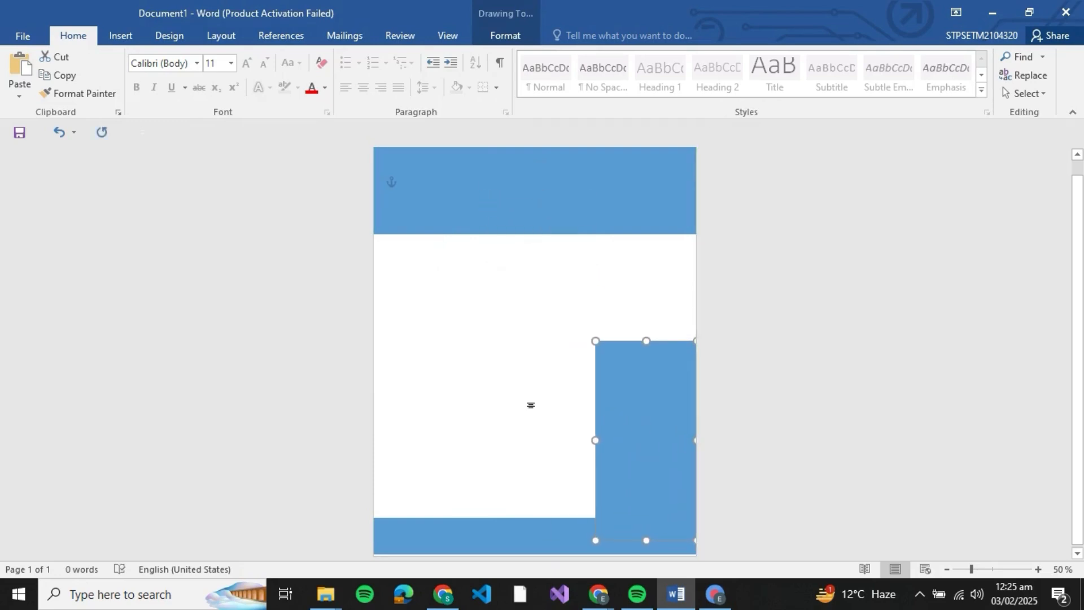
click(503, 378)
click(601, 358)
mouse_move(596, 341)
mouse_down()
mouse_move(581, 322)
mouse_move(589, 332)
mouse_up()
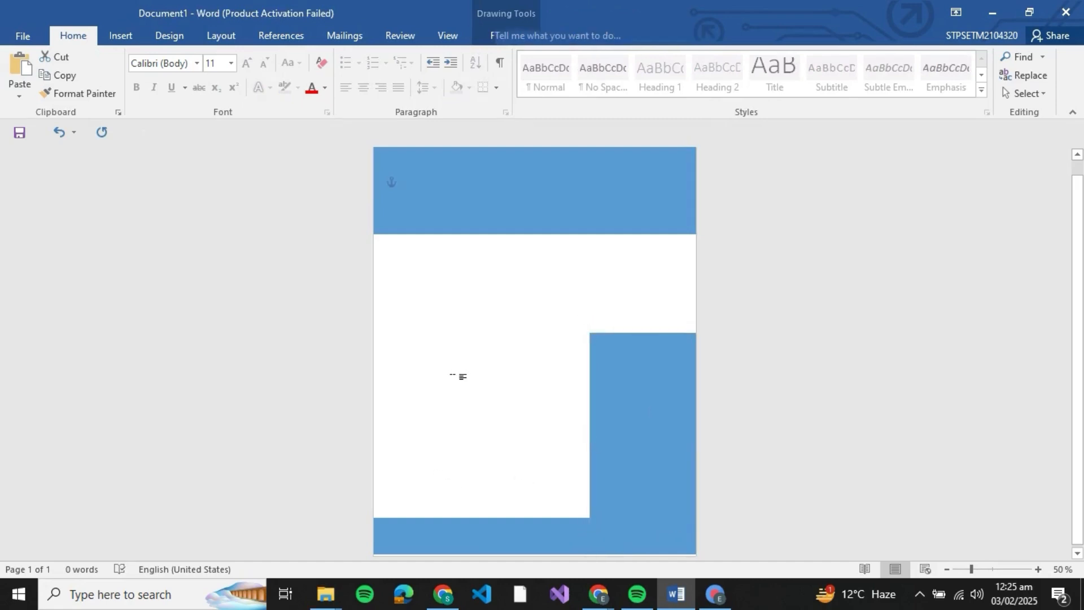
Change the header rectangle's solid fill to light green from the theme colors in Format Shape.
click(484, 184)
right_click(435, 164)
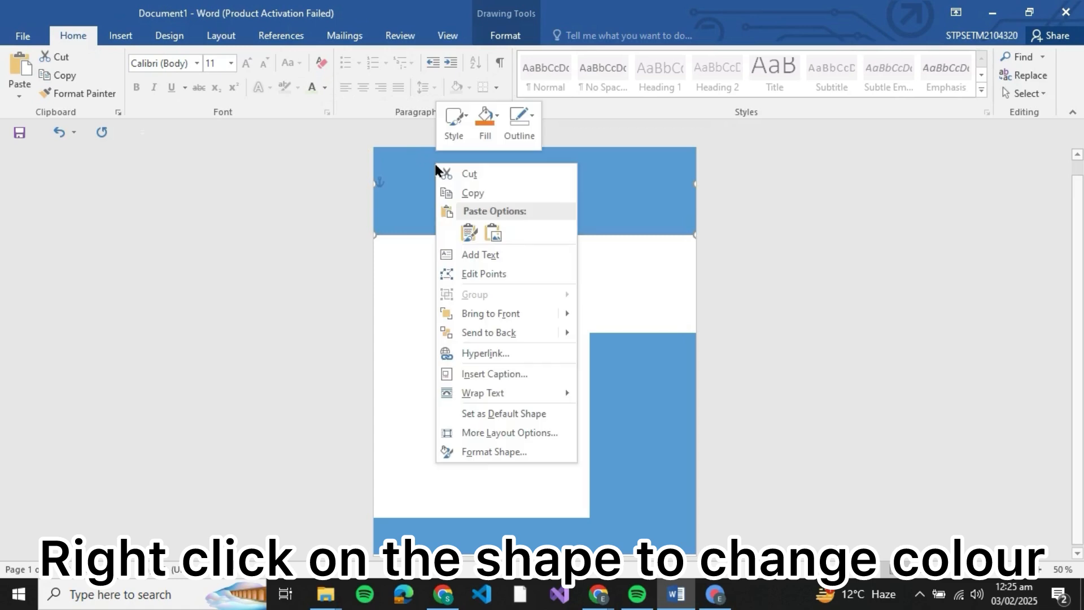
click(508, 452)
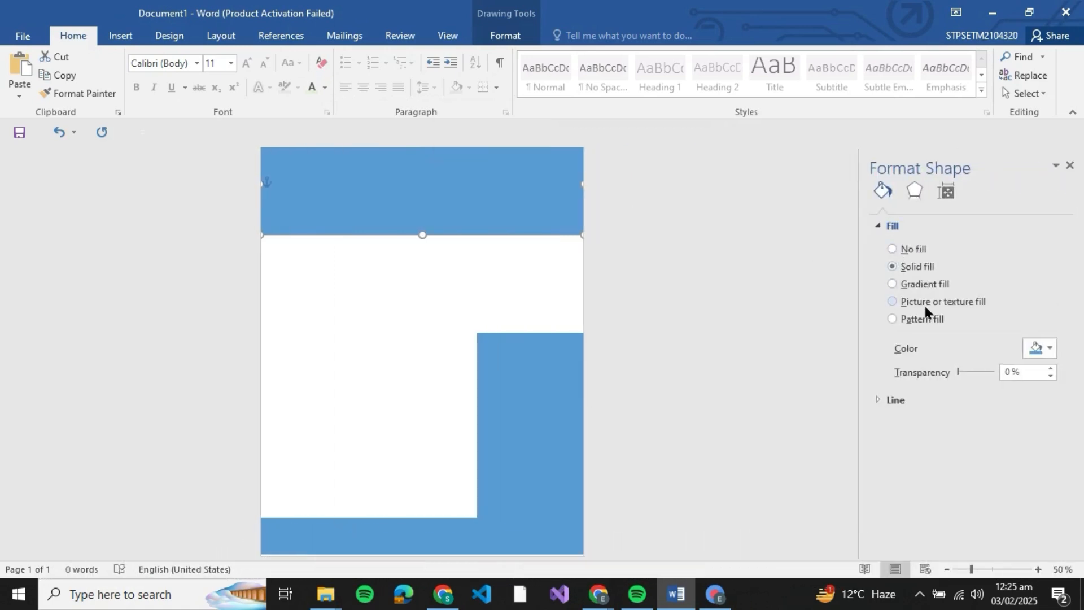
click(1046, 350)
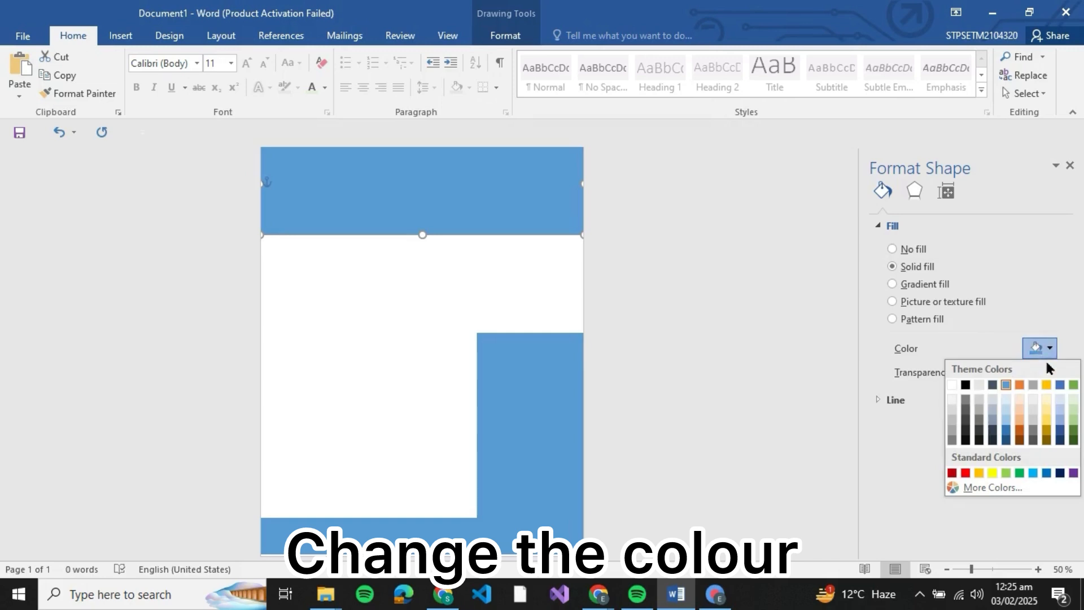
click(1073, 406)
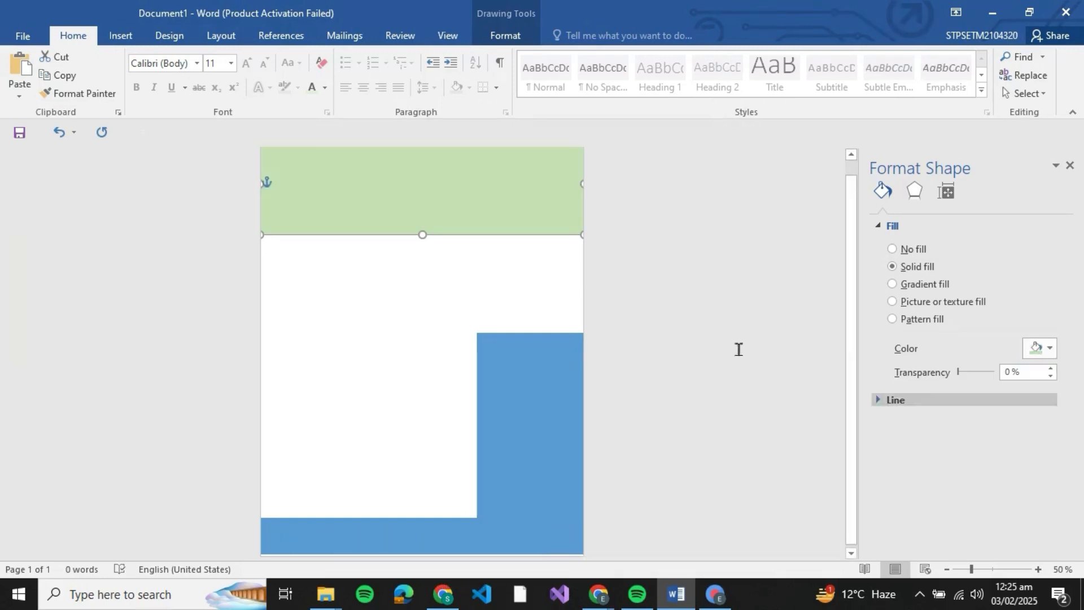
Fill the vertical side rectangle and the footer strip with the same light green as the header.
click(537, 423)
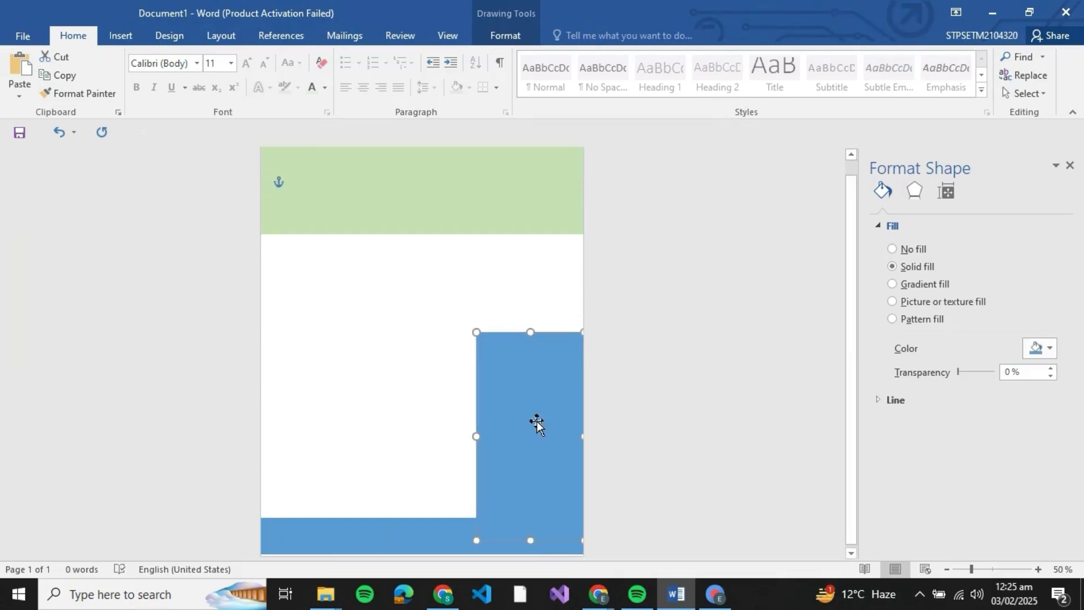
click(1039, 352)
click(1073, 409)
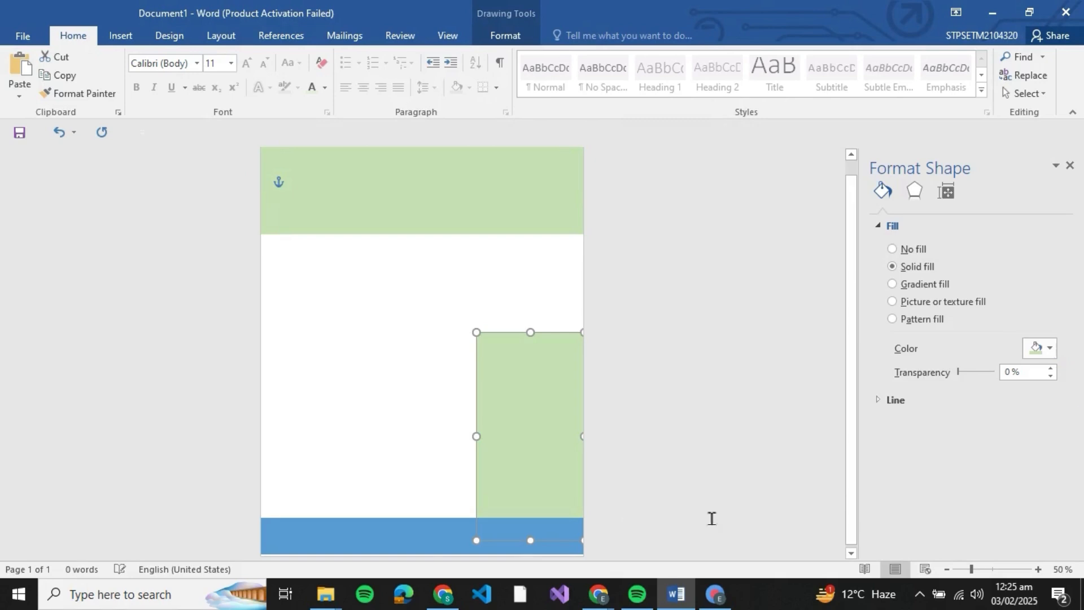
click(408, 533)
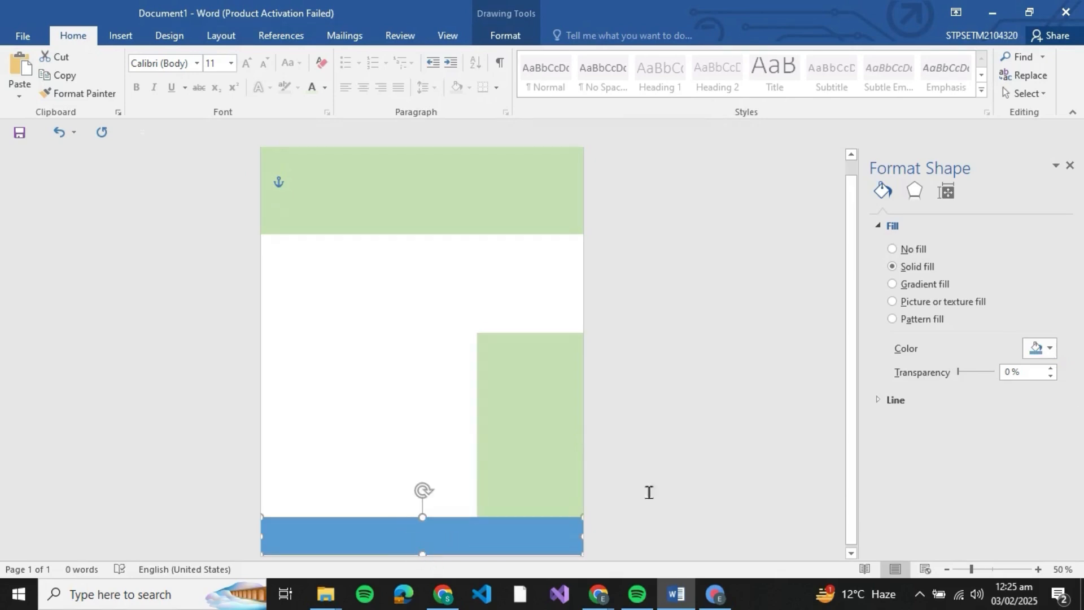
click(1049, 349)
click(1073, 409)
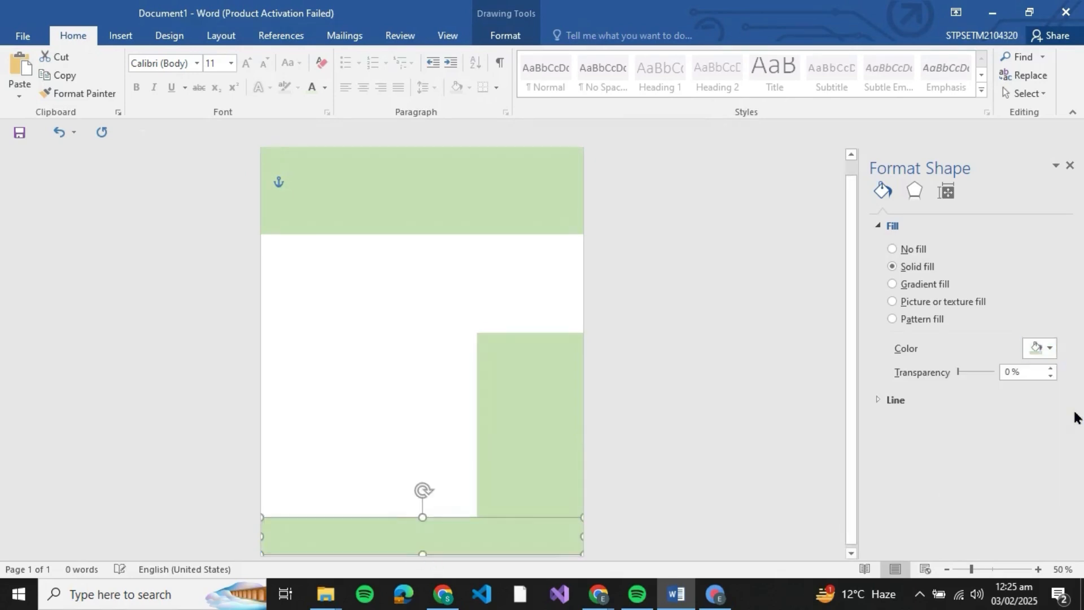
Shift the footer strip slightly down to the page's bottom edge and close the shape formatting pane.
click(423, 327)
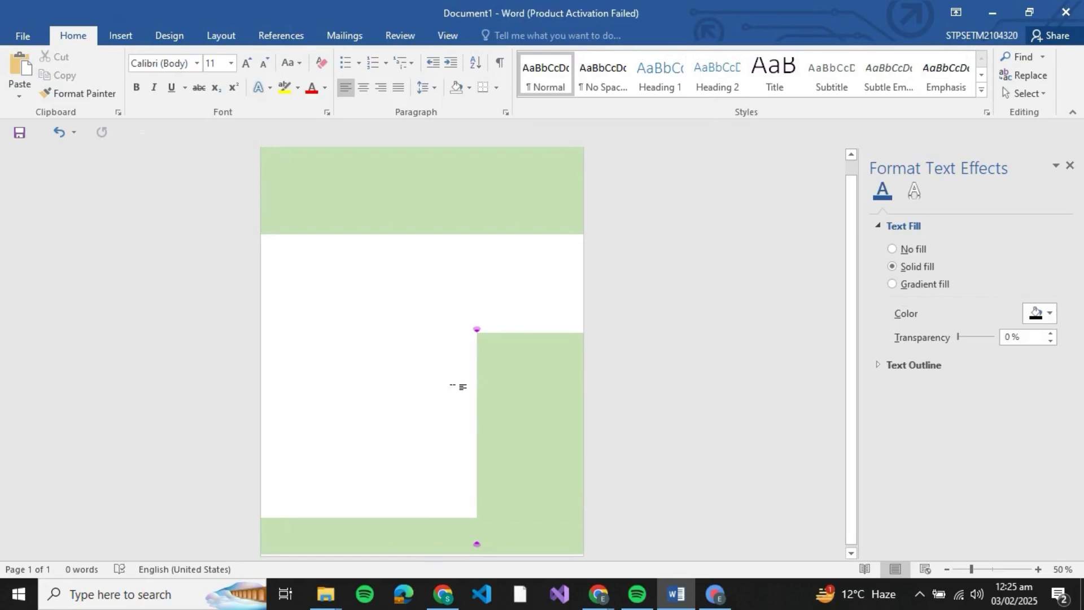
mouse_move(414, 520)
mouse_down()
mouse_move(419, 542)
mouse_move(416, 533)
mouse_up()
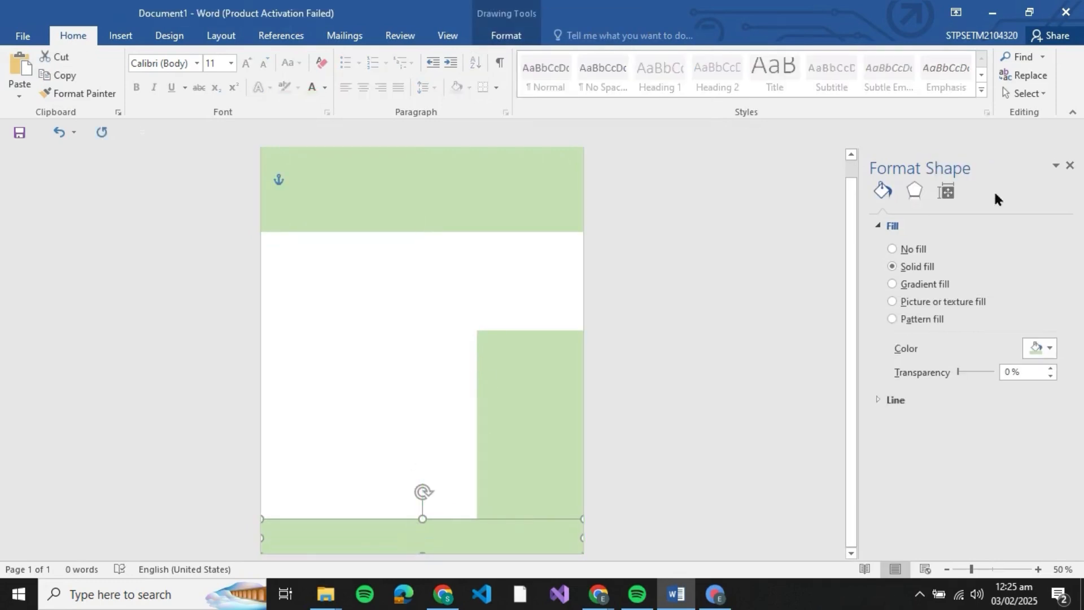
click(1069, 165)
click(849, 375)
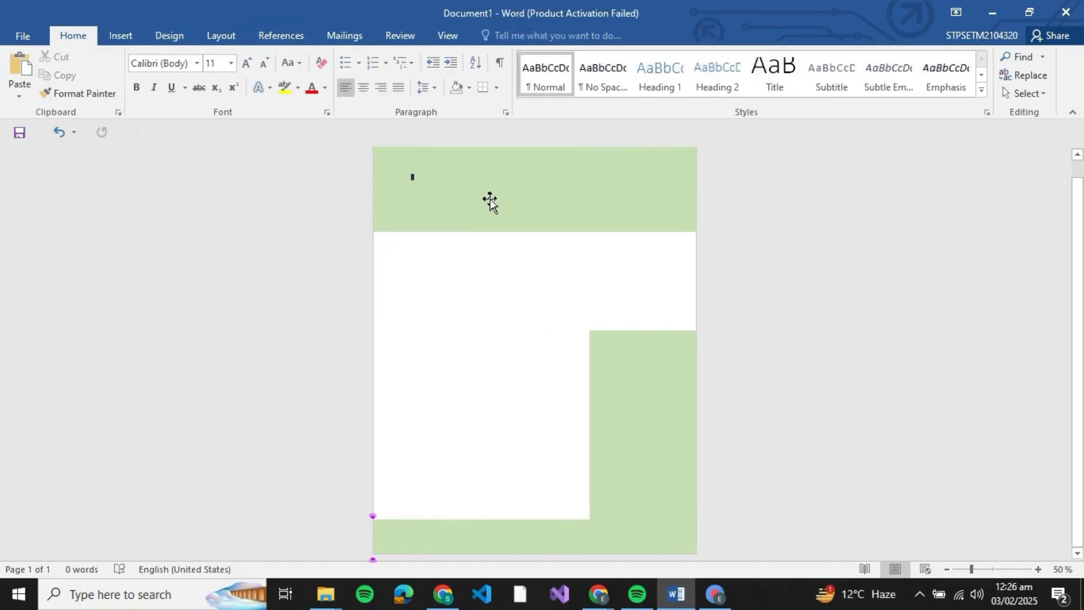
Insert a Simple Text Box over the green header and widen it to about 14.45 by 3.28 cm, centered in the header.
click(121, 35)
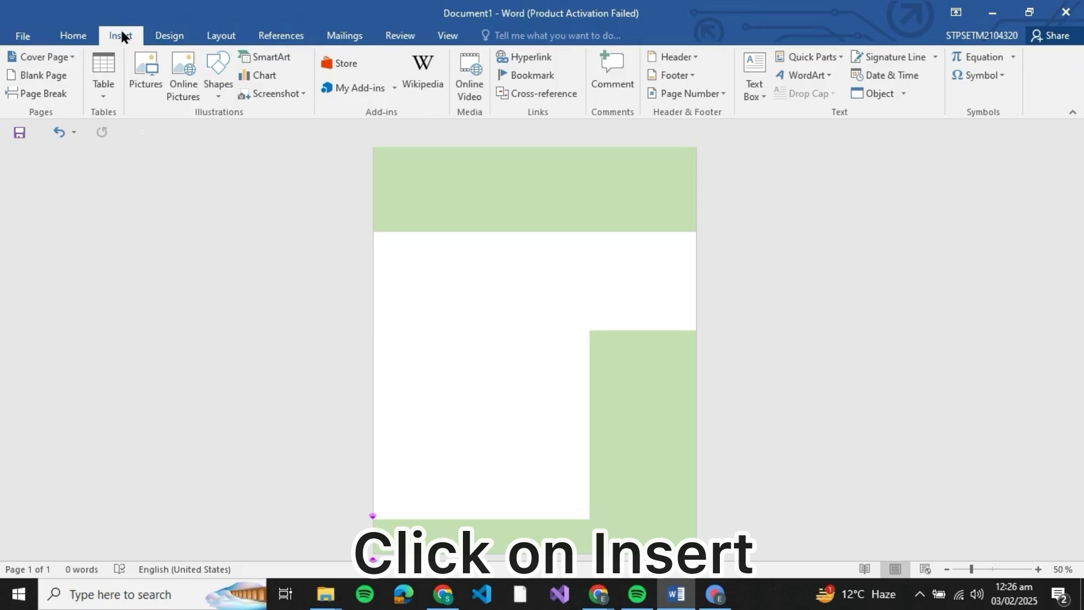
click(754, 79)
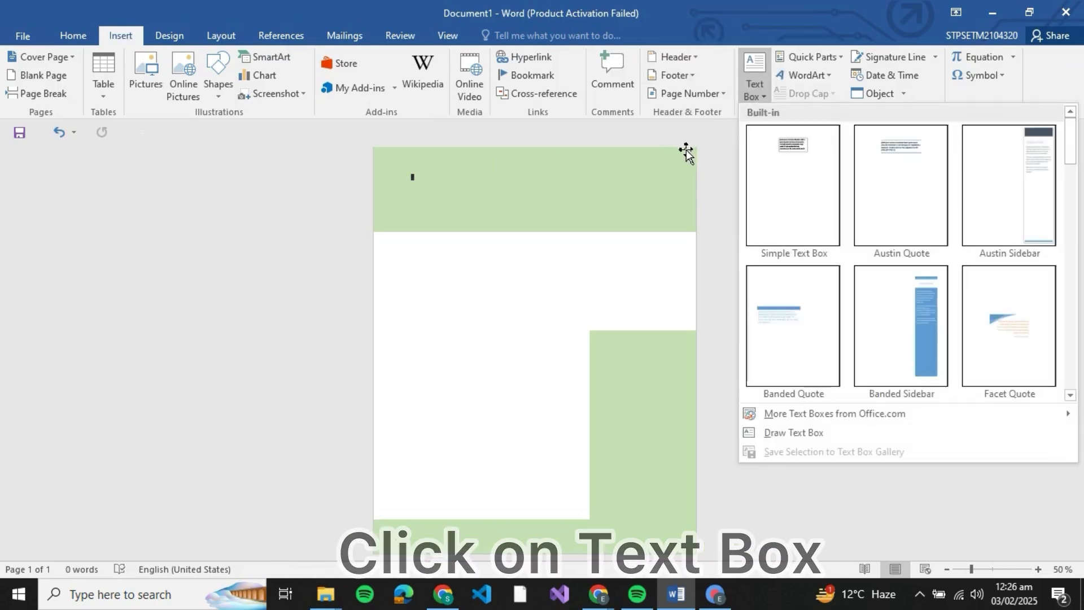
click(780, 184)
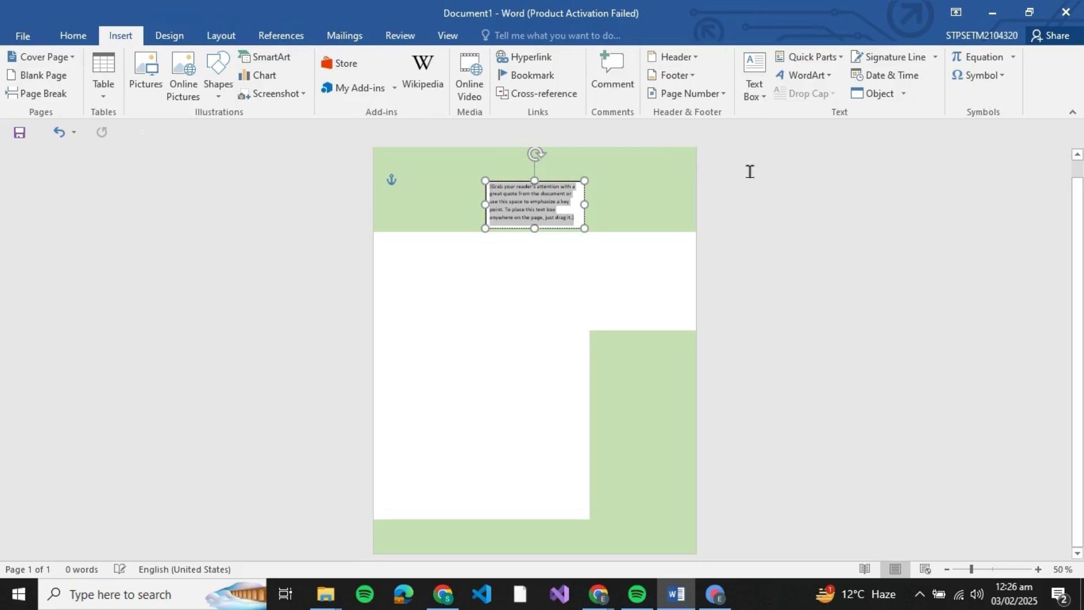
drag(508, 186, 453, 192)
drag(530, 217, 648, 216)
drag(537, 192, 541, 183)
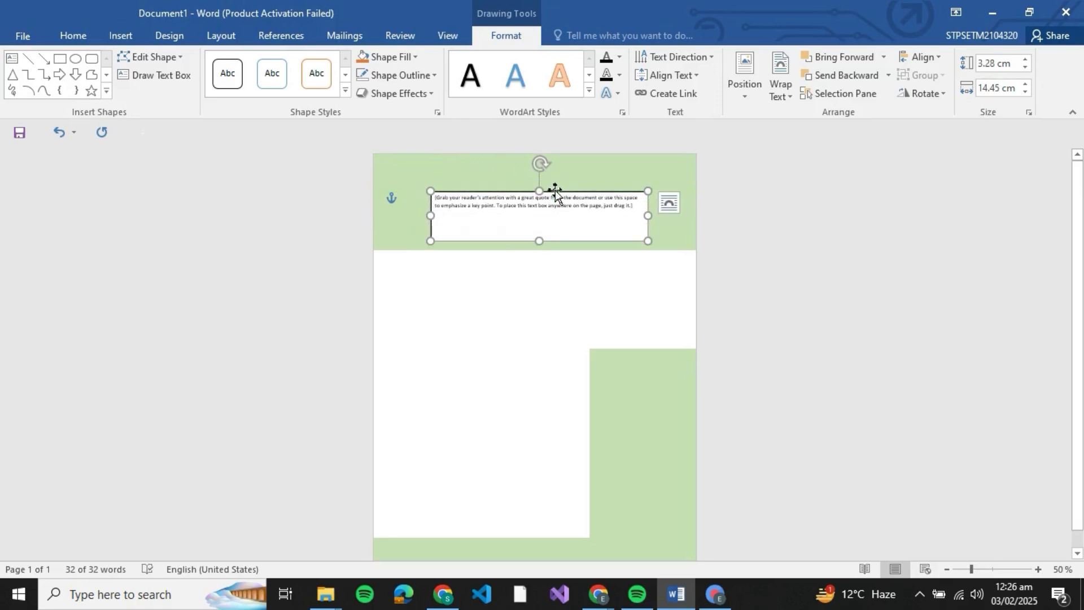
Delete the placeholder text from the header text box and set its shape fill to No Fill.
click(501, 217)
scroll(550, 220, up, 3)
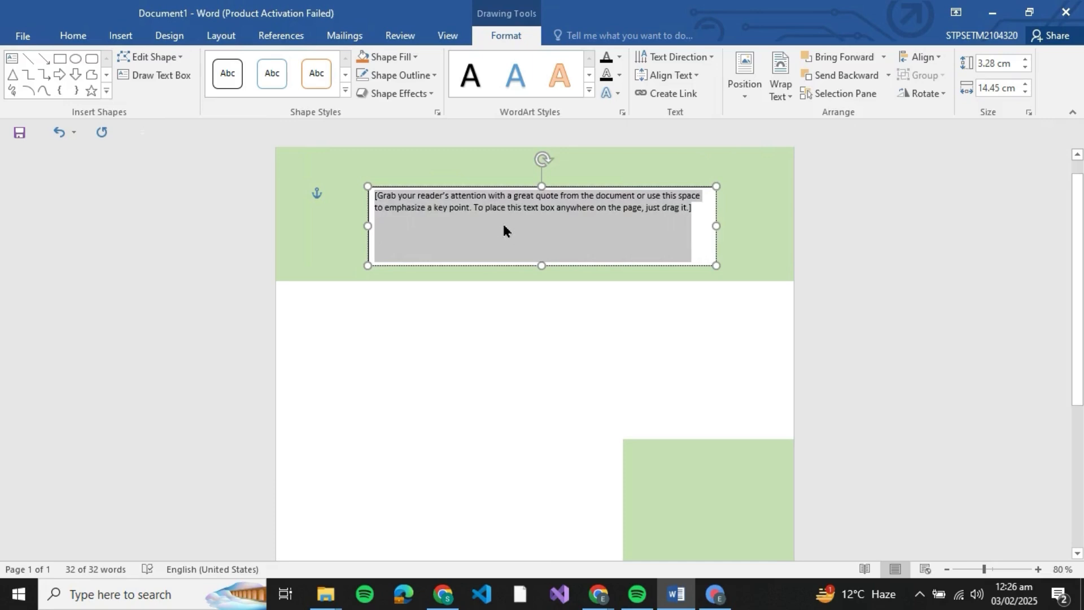
key(BackSpace)
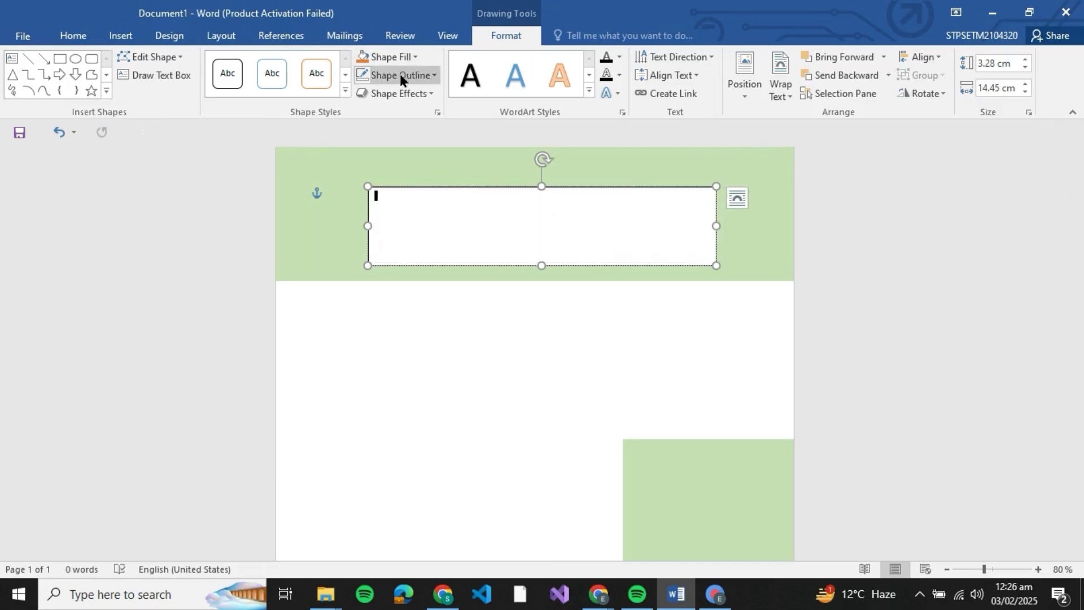
click(391, 56)
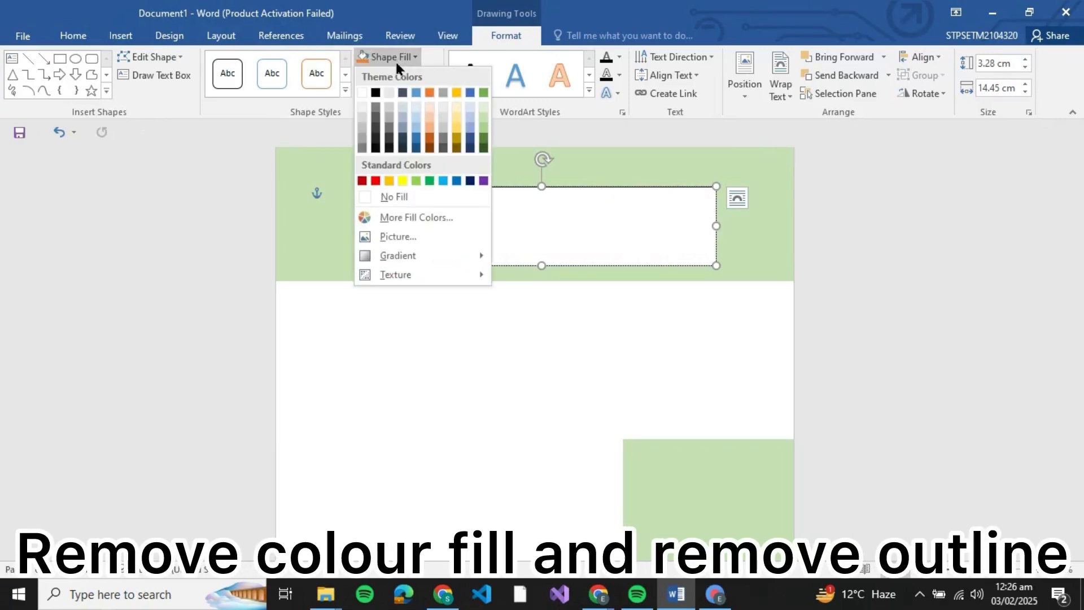
click(398, 198)
triple_click(160, 334)
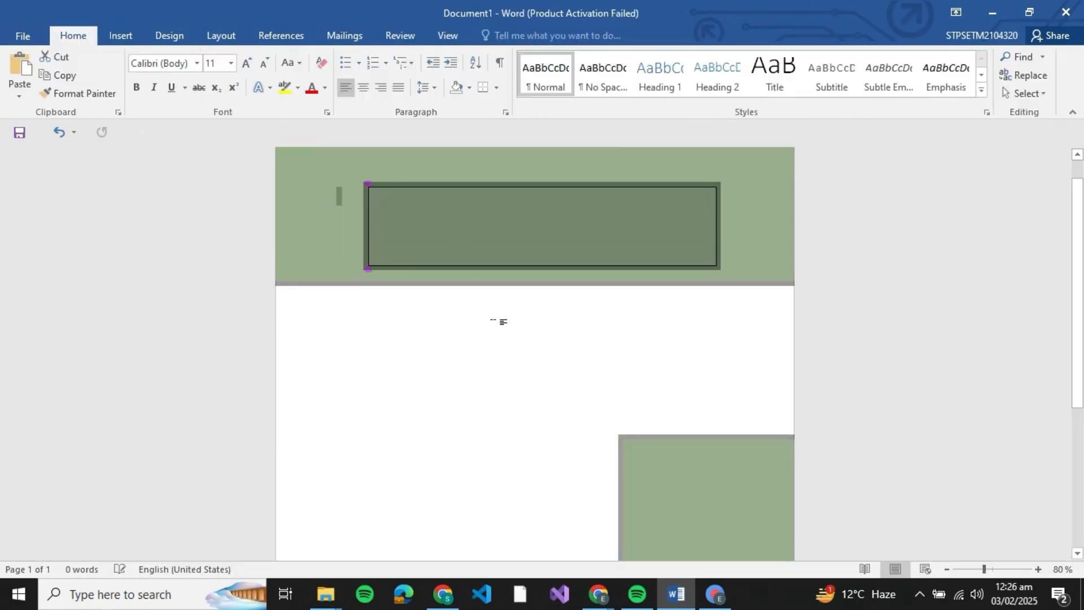
Remove the outline from the header text box by setting it to No Outline.
click(438, 253)
click(462, 247)
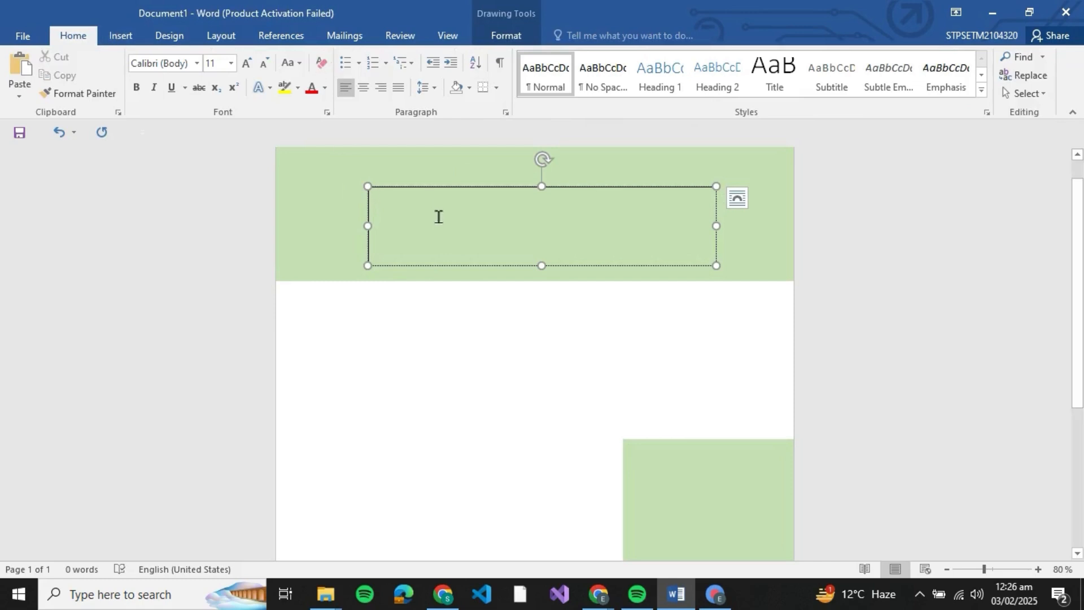
click(511, 36)
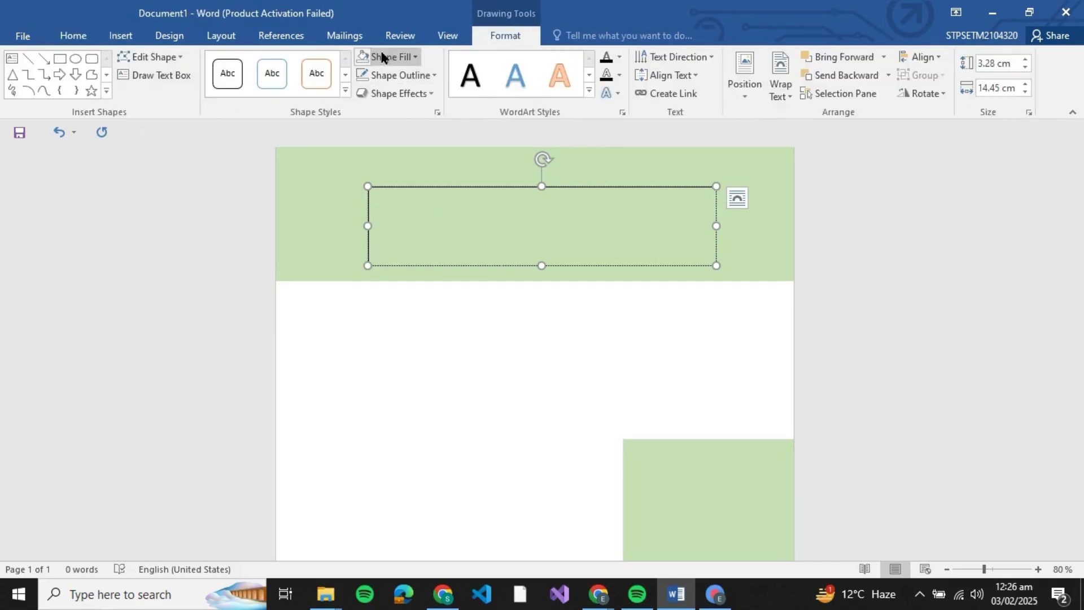
click(390, 75)
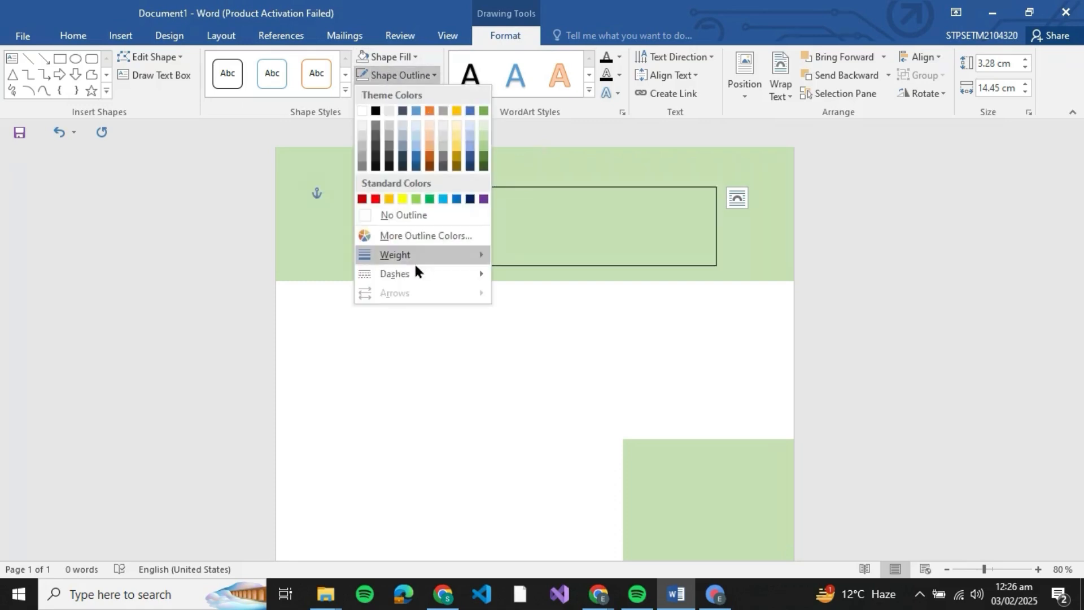
click(396, 214)
click(593, 323)
Enter the title "Tasty Trails" in the header text box and enlarge it to 80 pt.
click(483, 235)
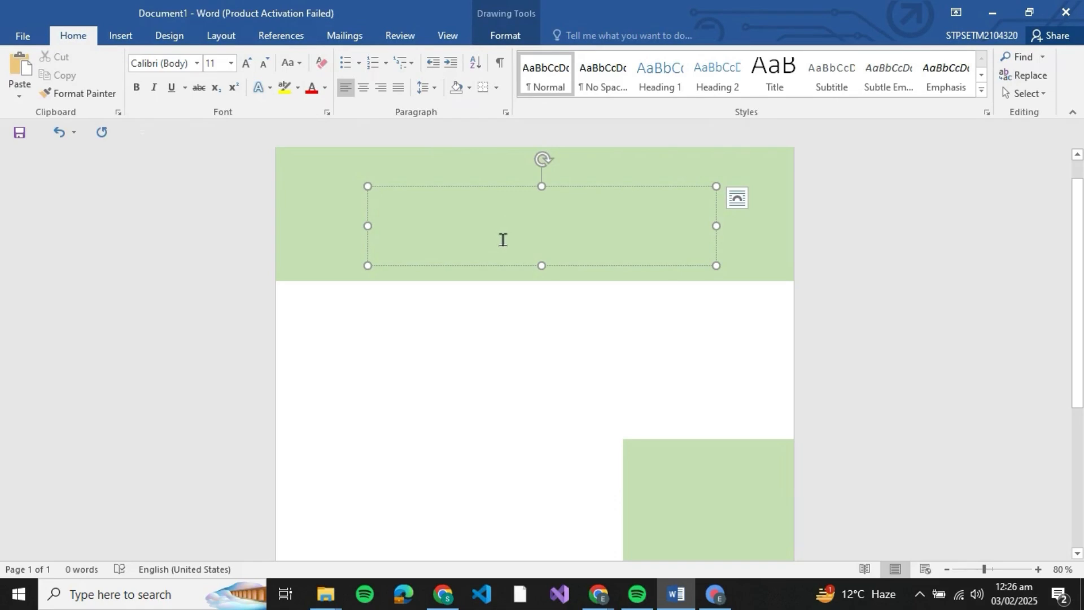
text(Tasty Trails)
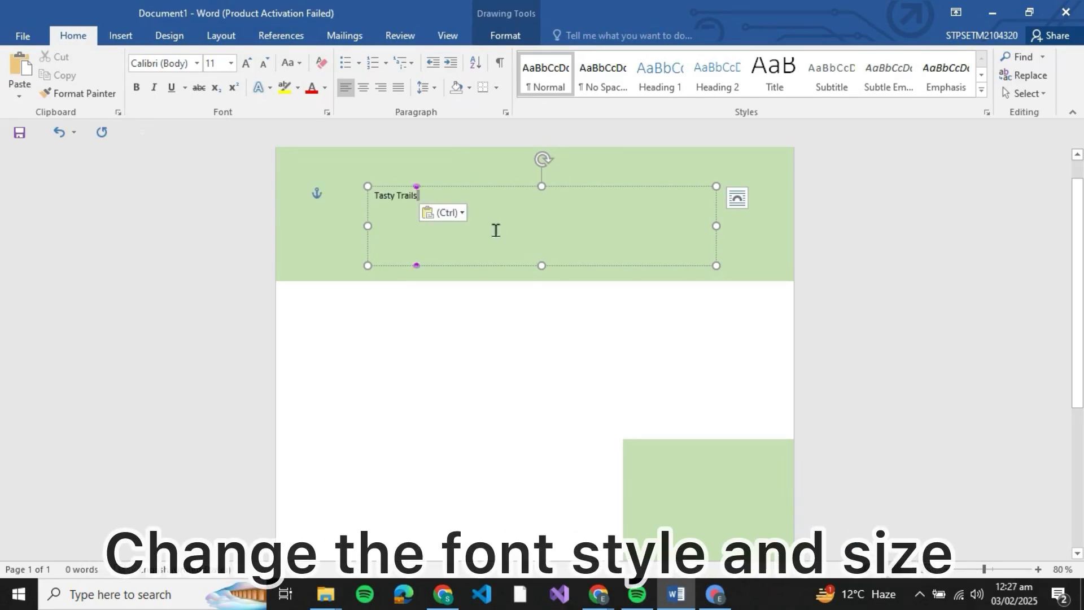
drag(430, 196, 356, 195)
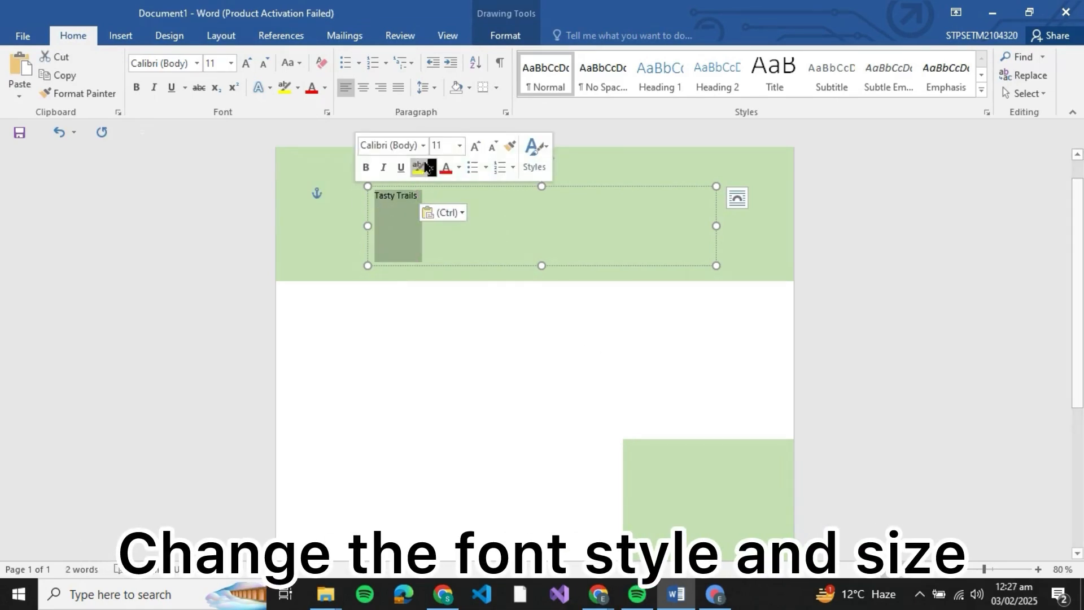
click(474, 148)
click(474, 148)
click(475, 148)
click(475, 148)
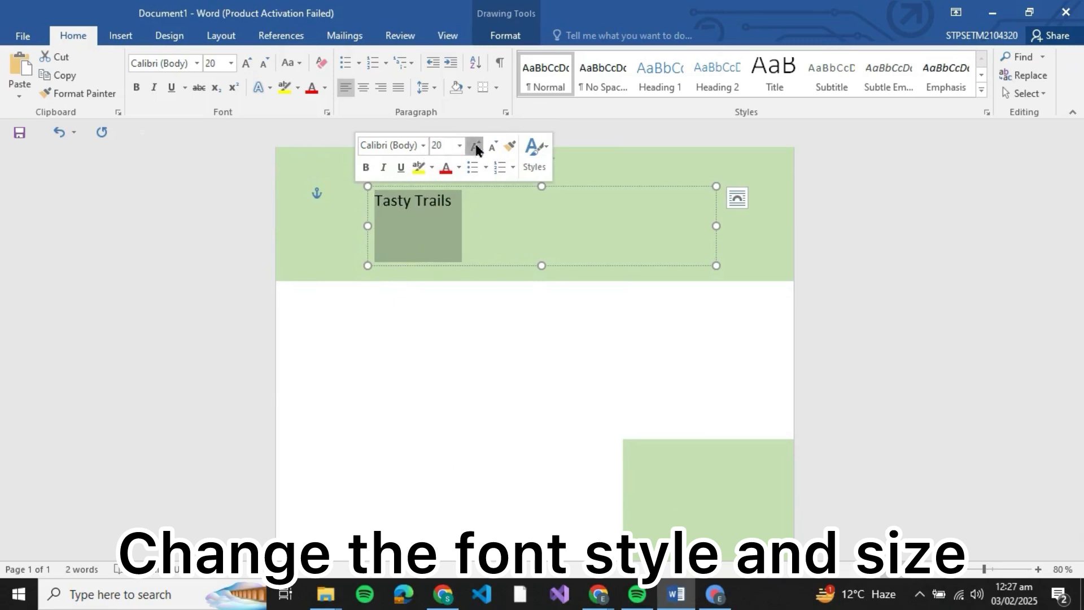
click(475, 148)
click(475, 149)
click(476, 149)
click(476, 150)
click(476, 148)
click(476, 148)
click(477, 148)
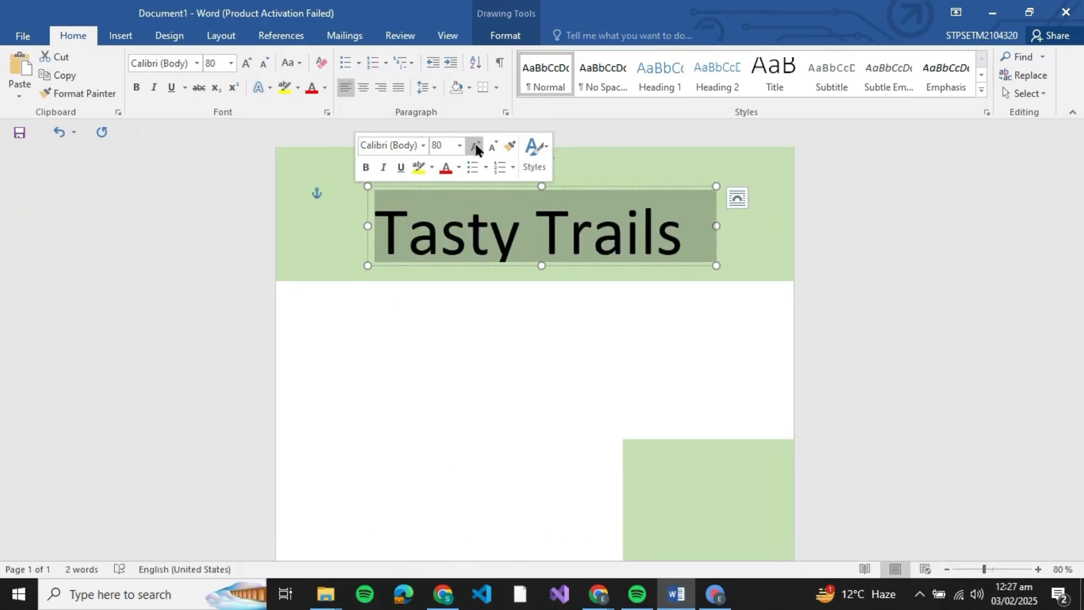
click(477, 148)
click(492, 147)
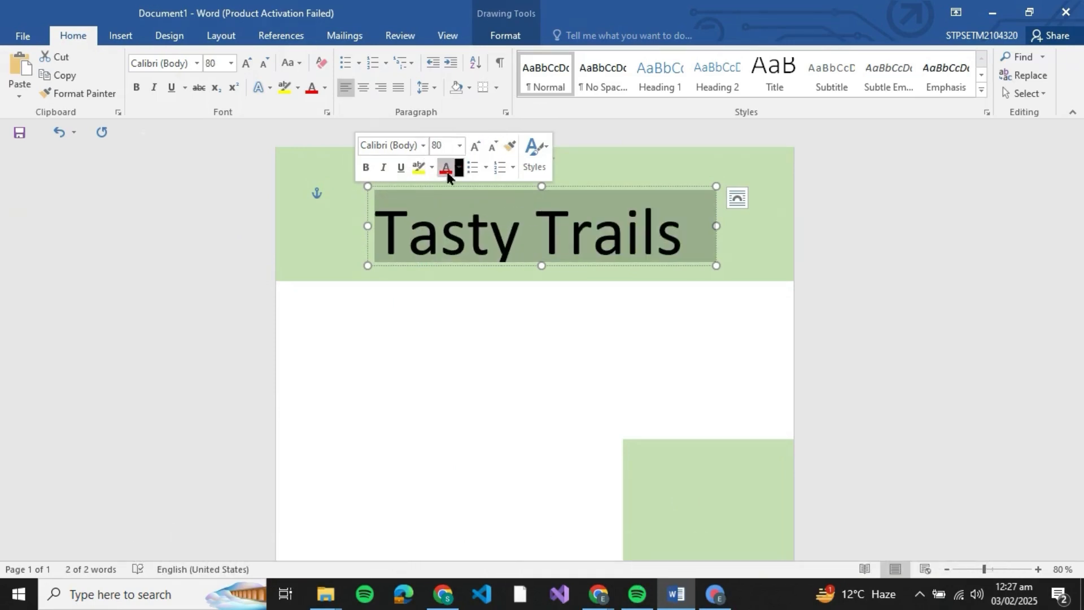
Change the "Tasty Trails" title font to Broadway at size 72.
triple_click(467, 230)
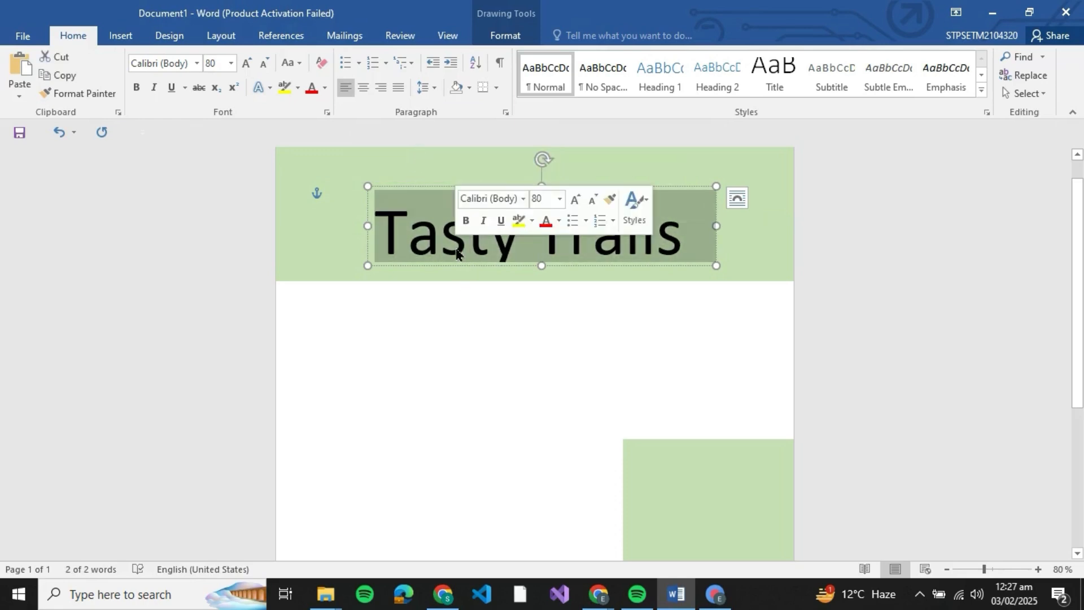
click(524, 198)
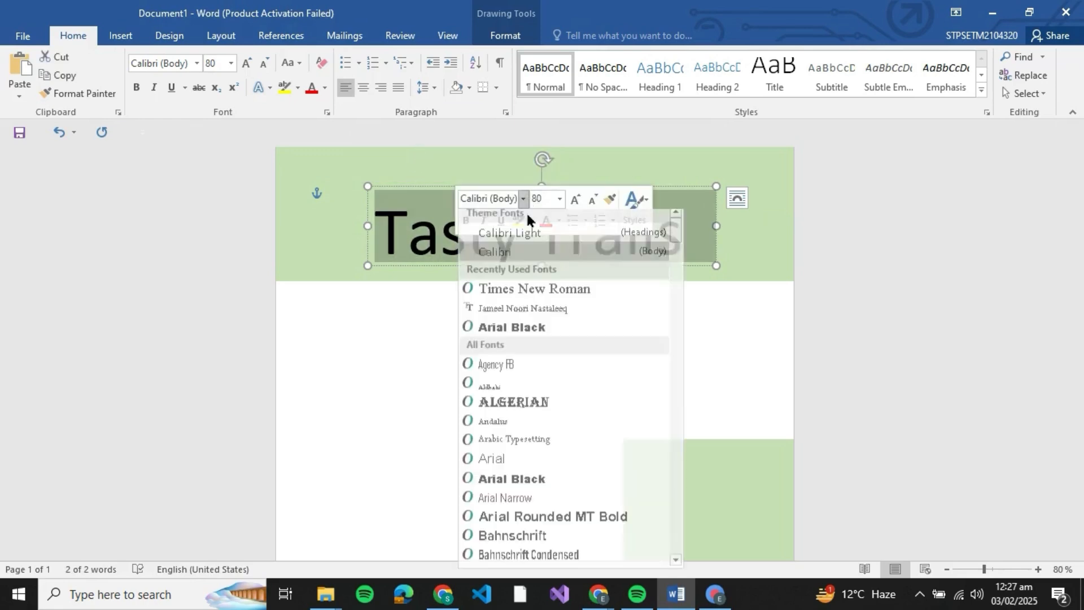
click(511, 315)
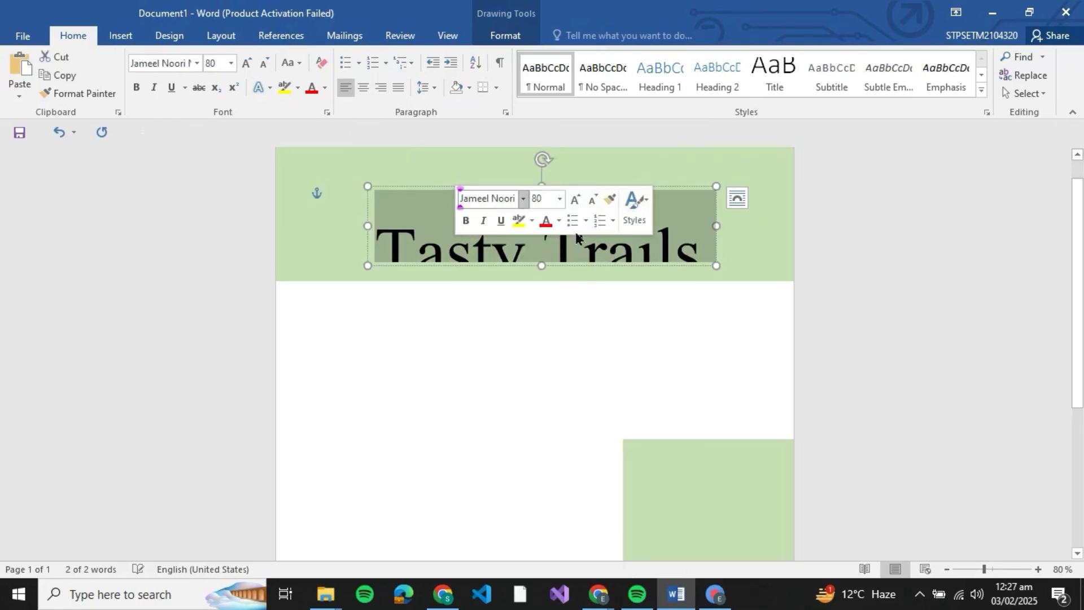
click(519, 197)
scroll(543, 430, down, 1)
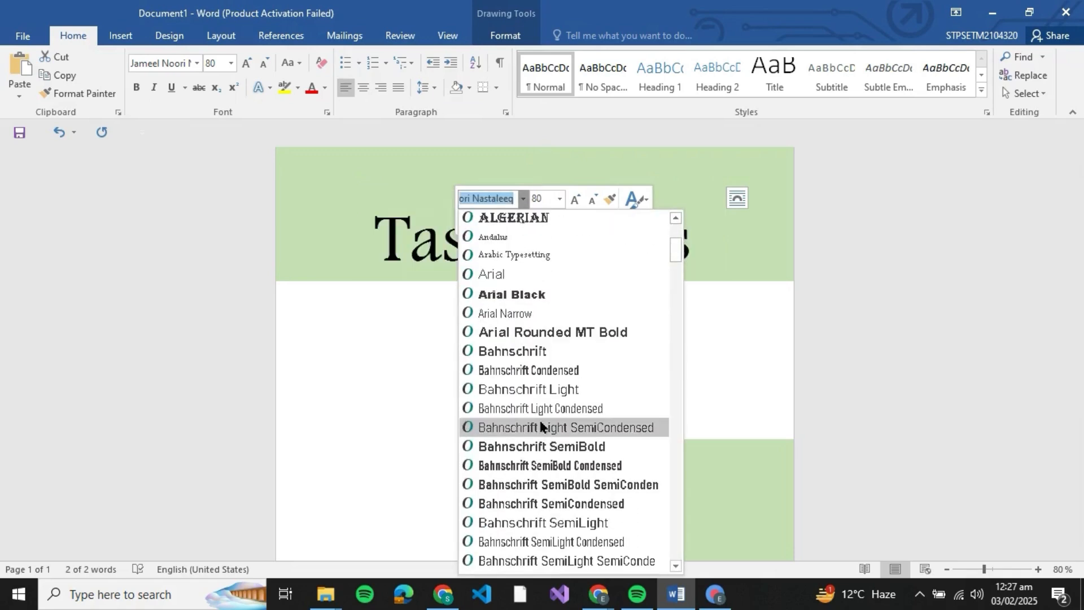
key(ctrl+z)
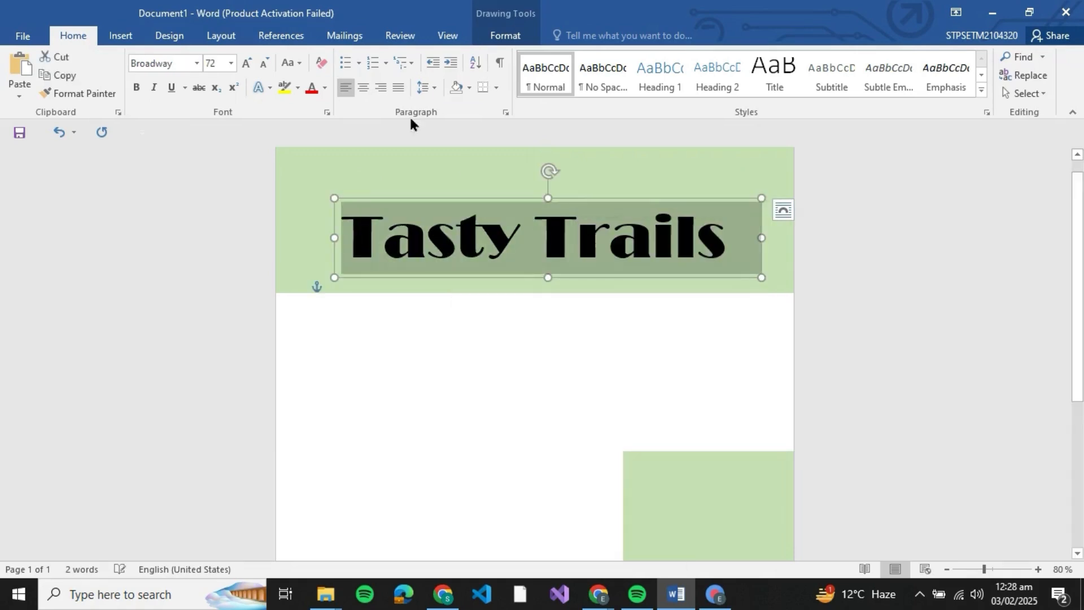
Center the title text within its box and shift the box slightly so it sits centered in the green header.
click(364, 89)
click(523, 379)
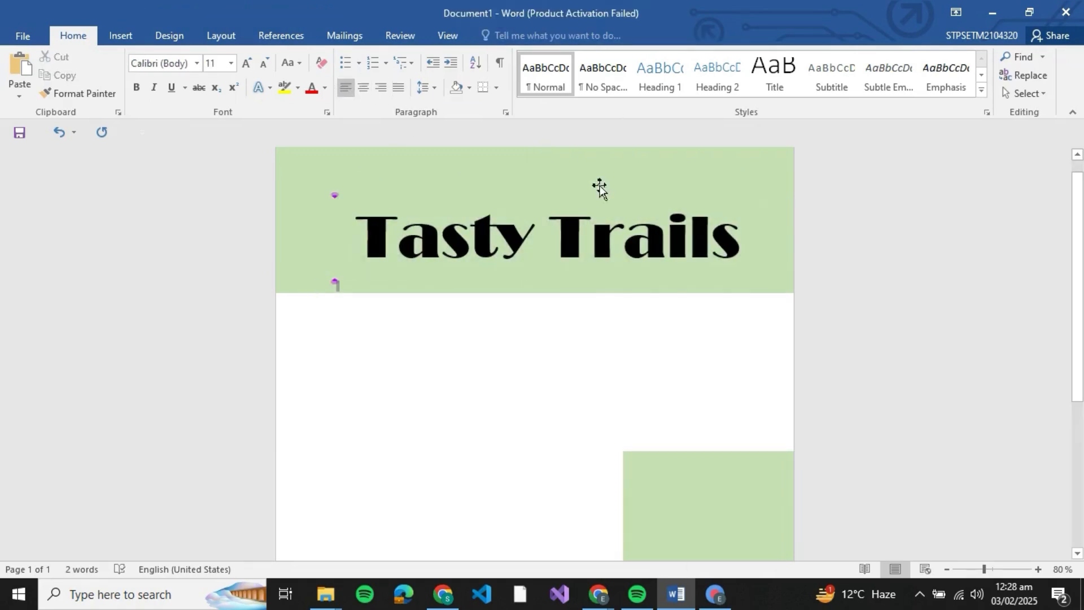
click(599, 237)
drag(631, 200, 615, 201)
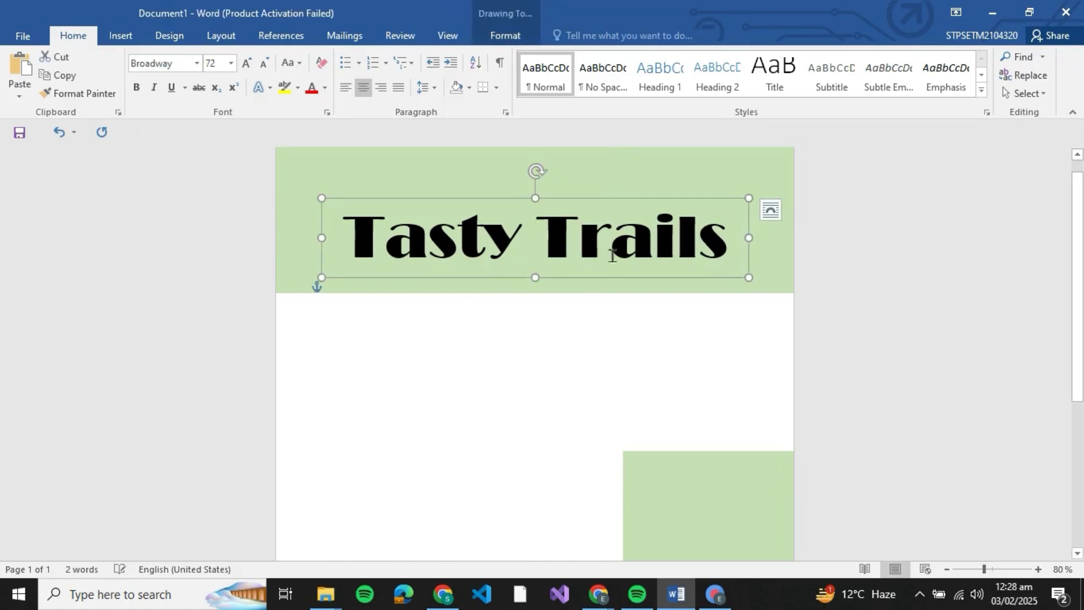
Apply the light grey engraved text effect from the text effects gallery to the whole "Tasty Trails" title.
triple_click(539, 241)
key(ctrl+c)
click(271, 88)
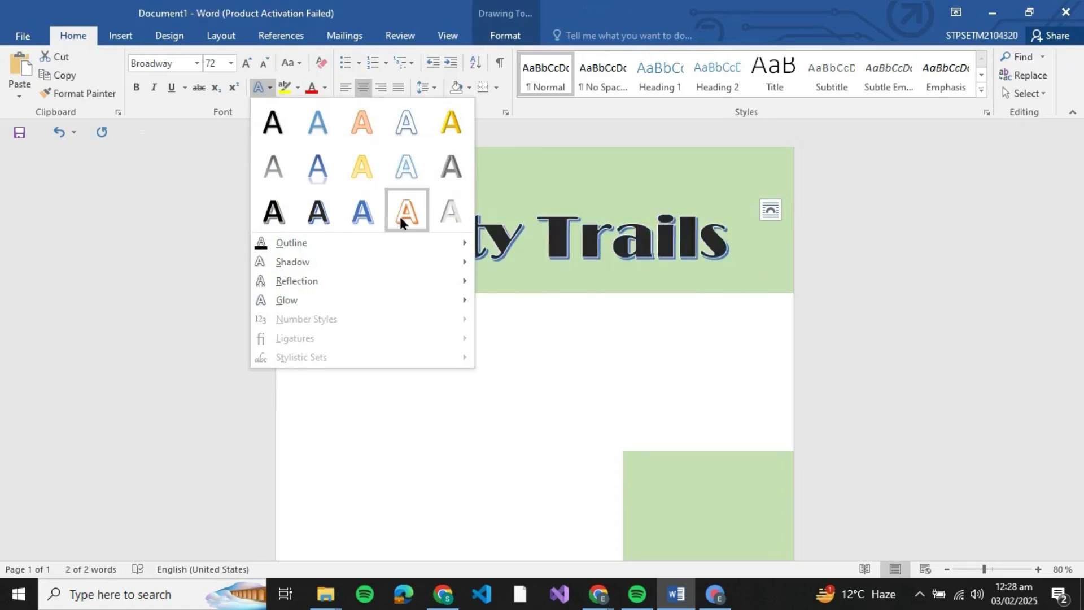
click(439, 214)
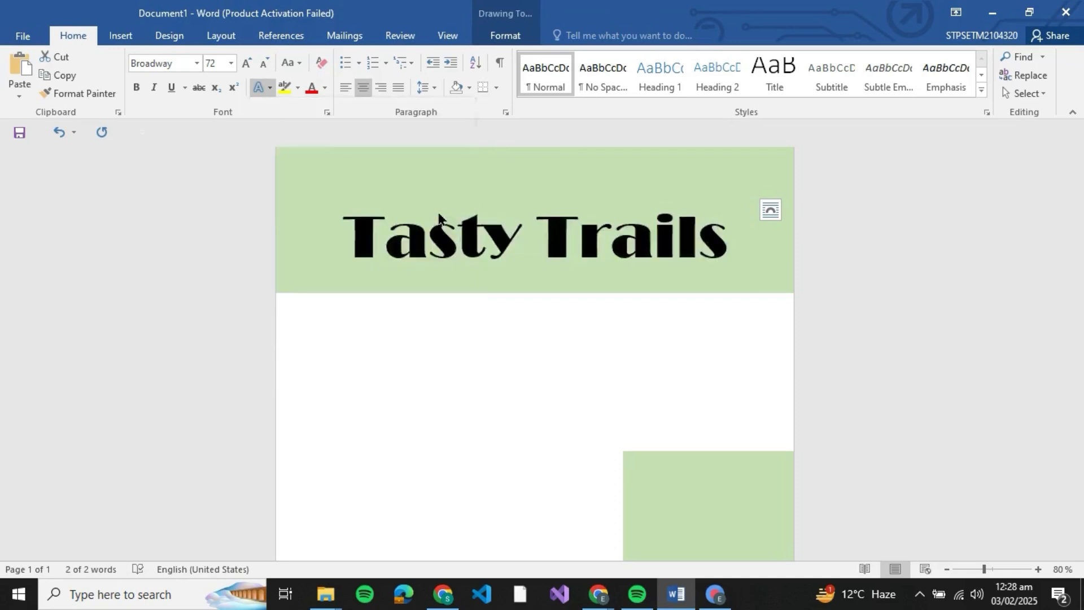
Set the title's font color to the darkest gold shade in the theme colors.
click(297, 88)
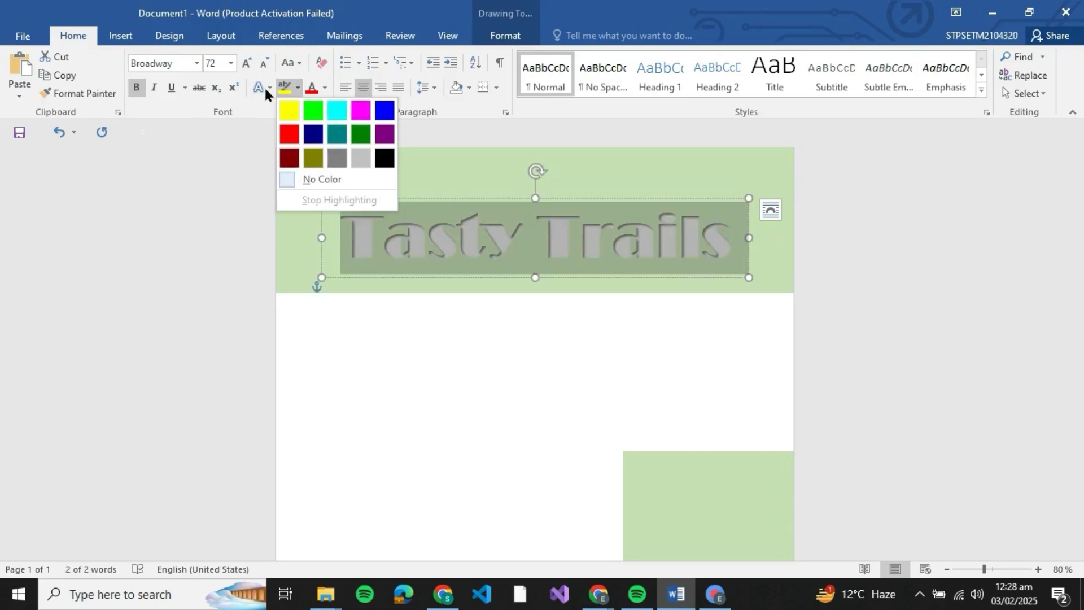
click(324, 86)
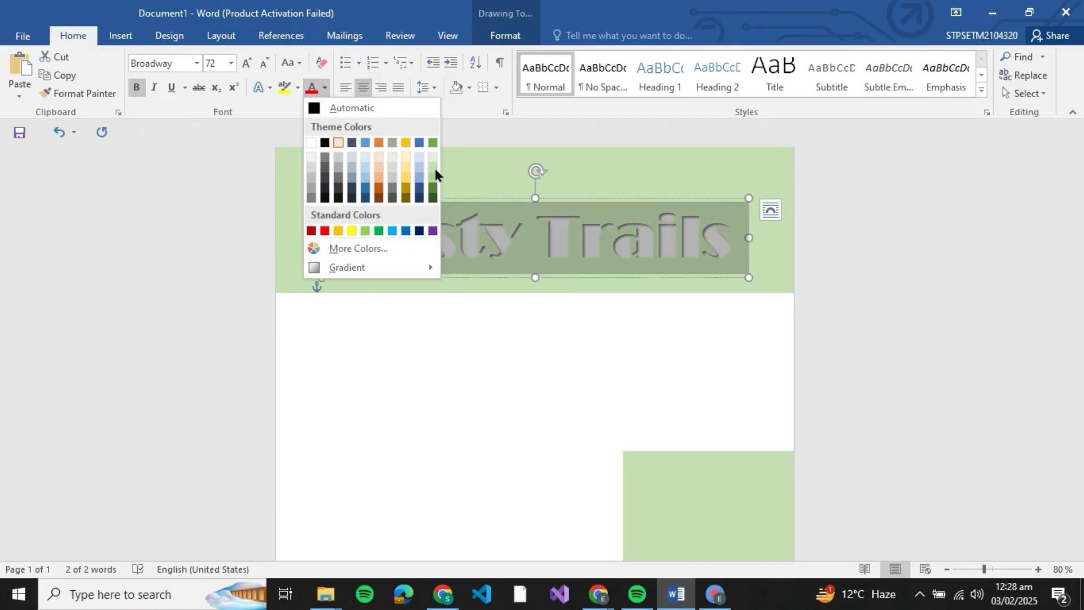
click(406, 198)
click(373, 346)
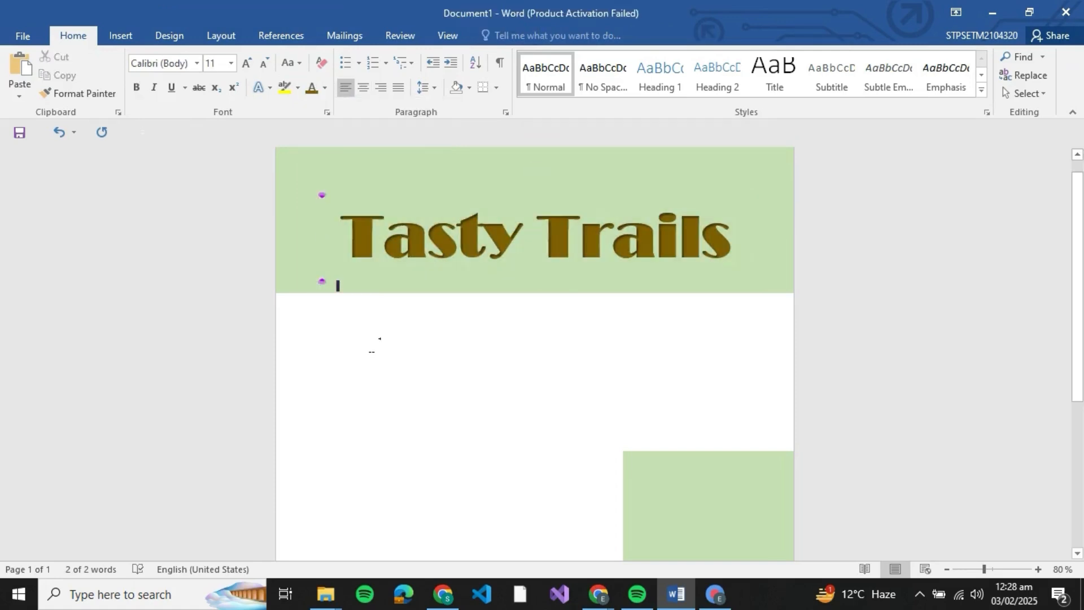
click(394, 251)
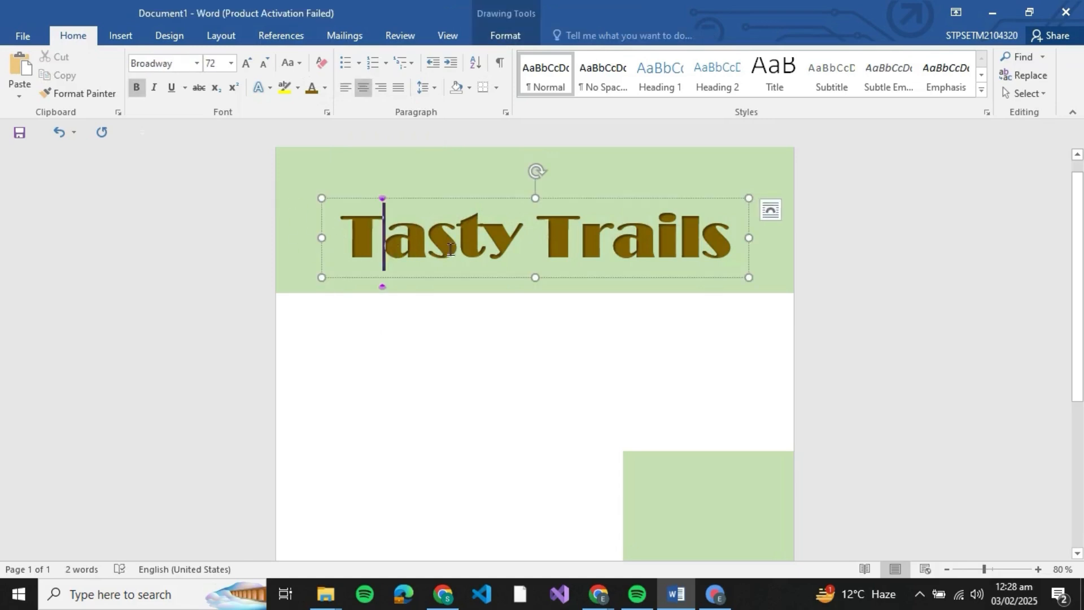
click(462, 237)
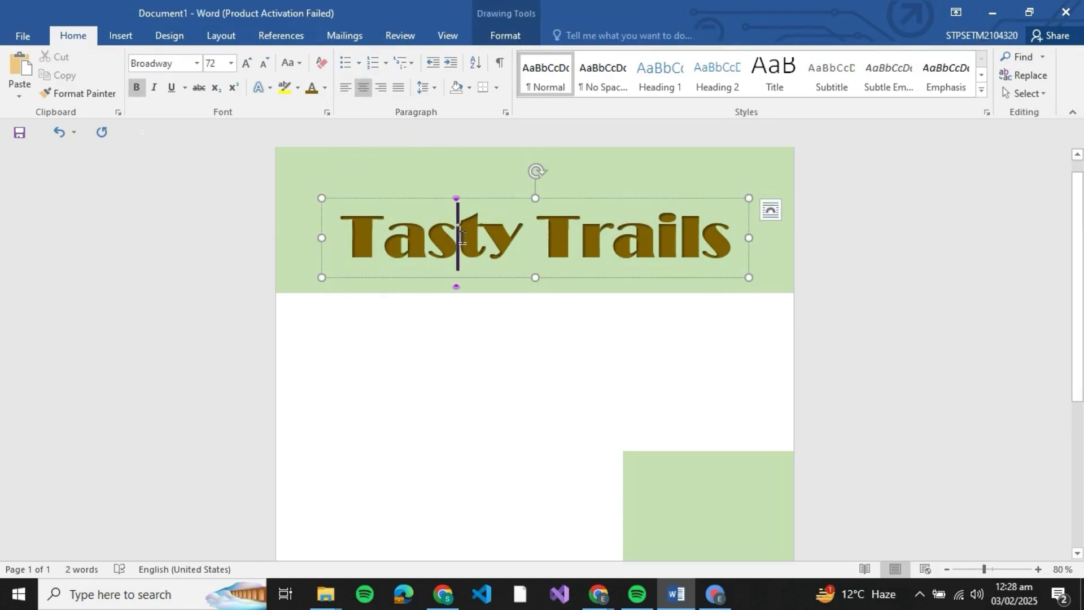
key(ctrl+v)
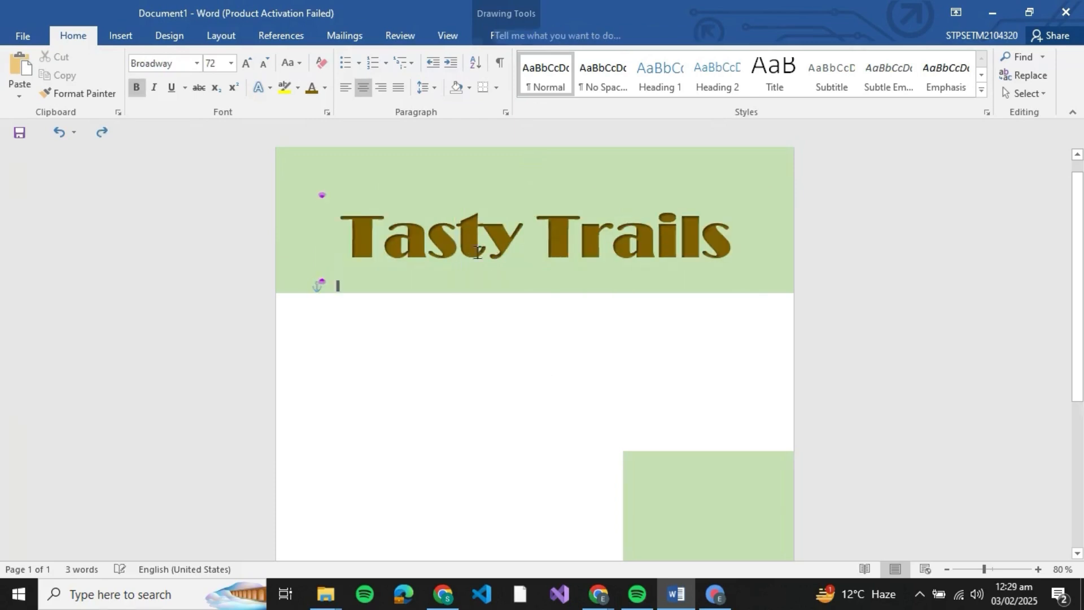
click(438, 188)
Insert another Simple Text Box and shrink it to about 6.54 by 1.17 cm just below the title.
click(119, 36)
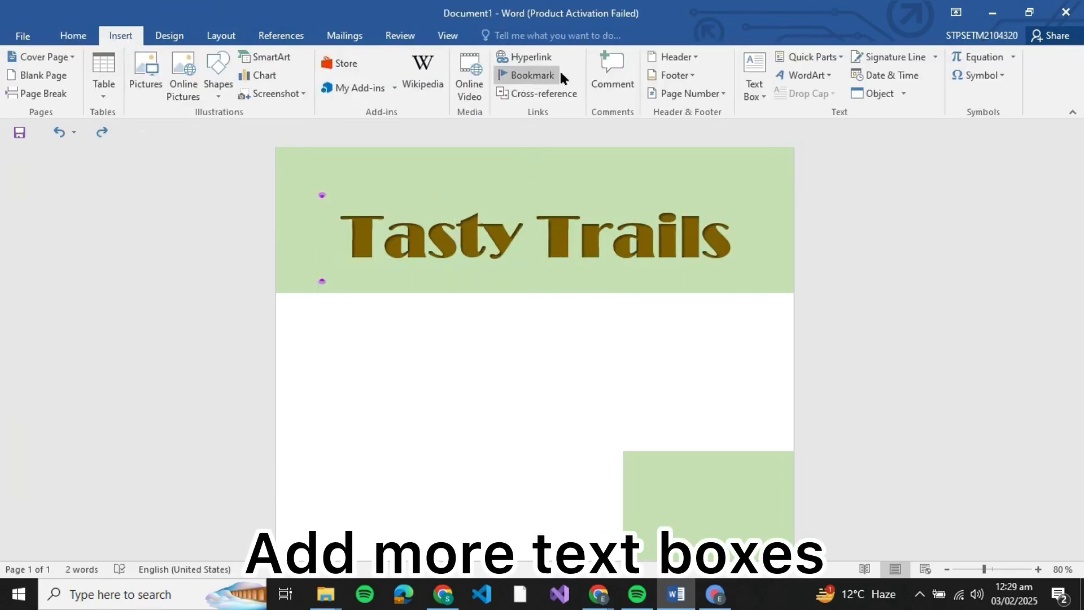
click(759, 65)
click(782, 192)
drag(534, 210, 541, 259)
click(559, 267)
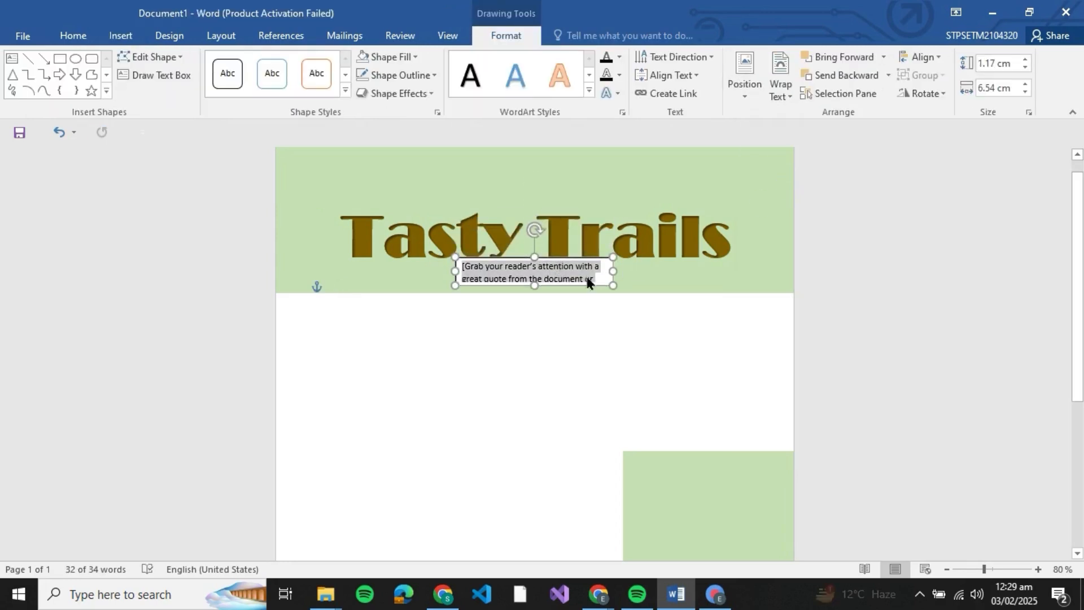
Move the small text box to the header's upper-left corner above the title and fix its position on the page.
drag(601, 259, 435, 169)
click(408, 233)
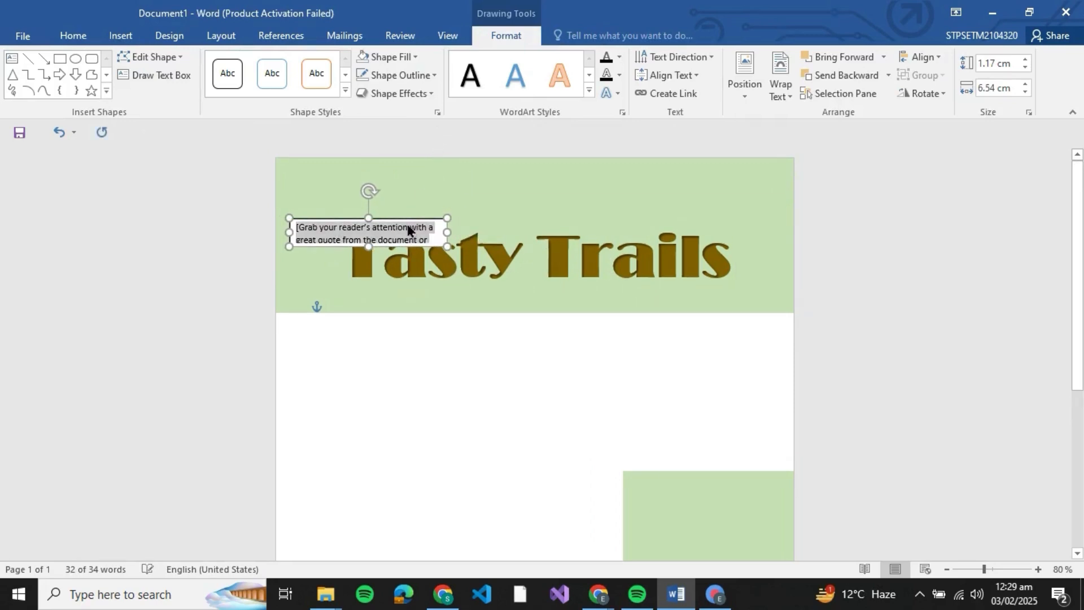
click(408, 220)
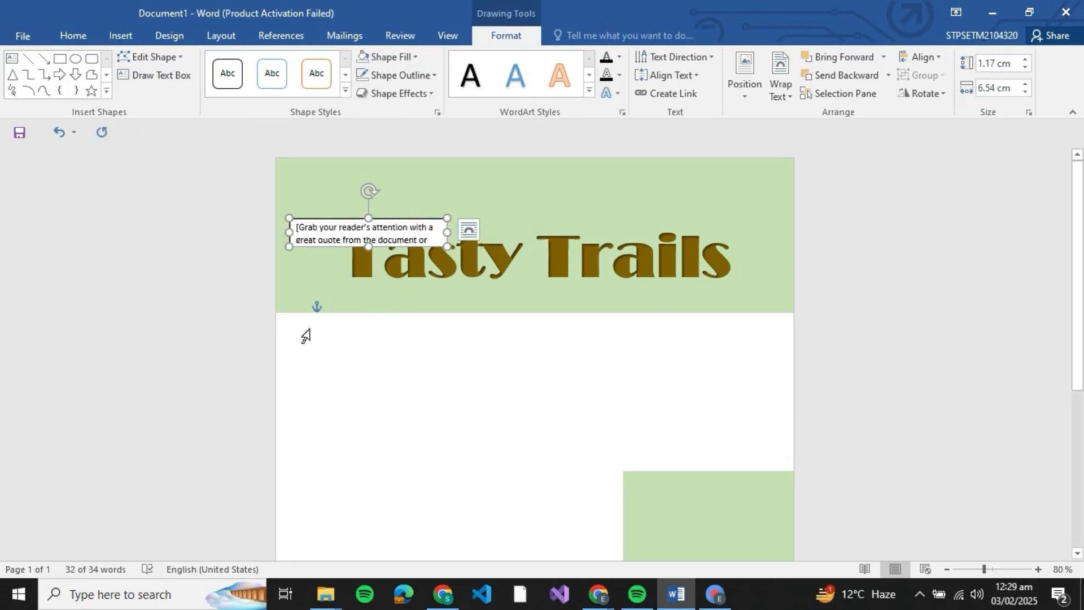
click(466, 229)
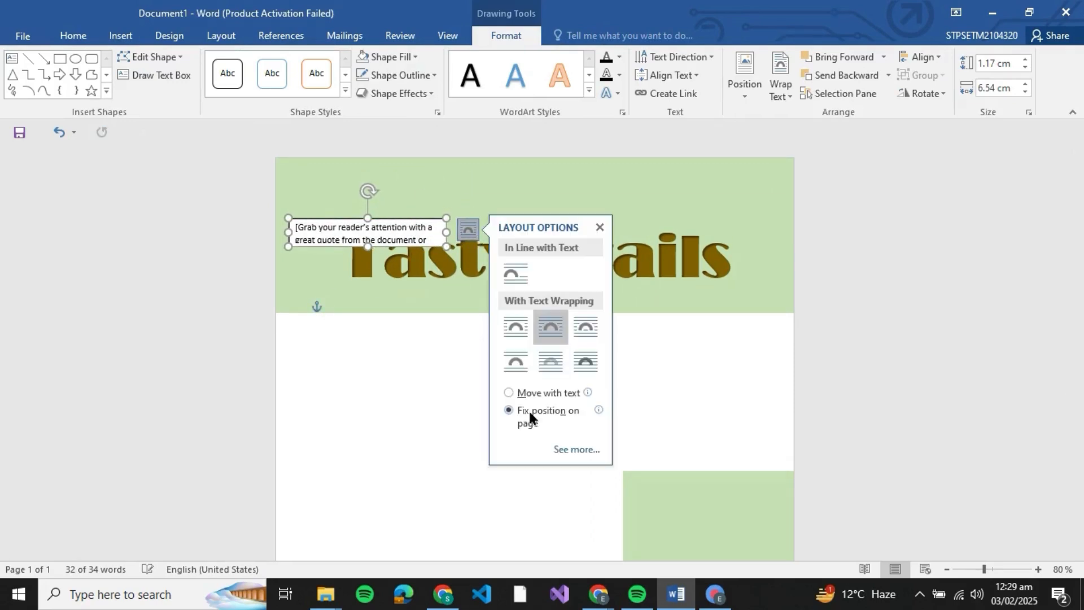
drag(419, 218, 418, 180)
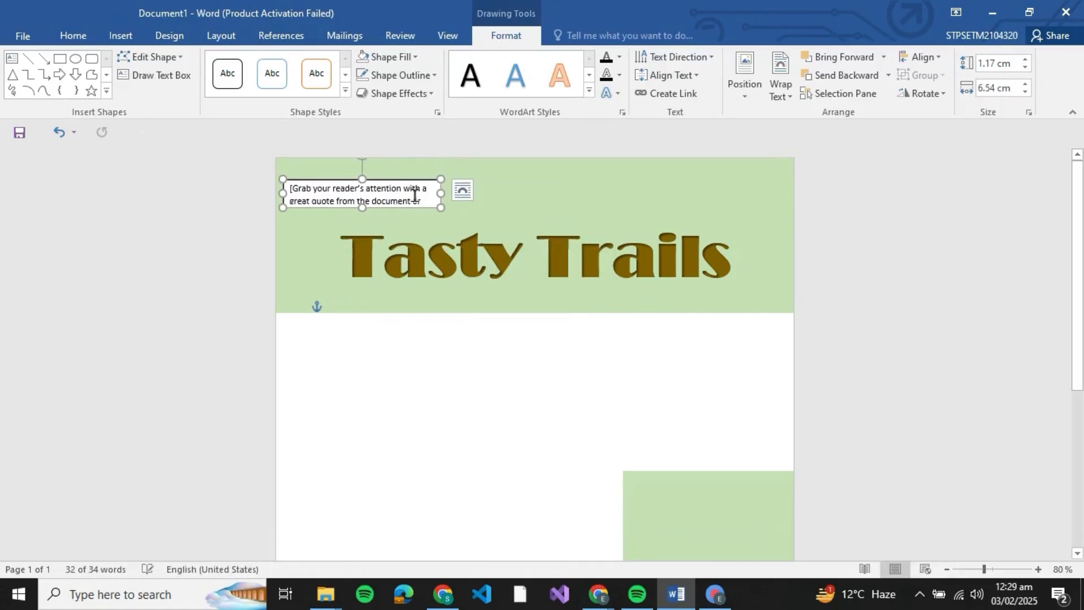
Set the small header text box to No Fill and No Outline, and delete its placeholder text.
click(415, 196)
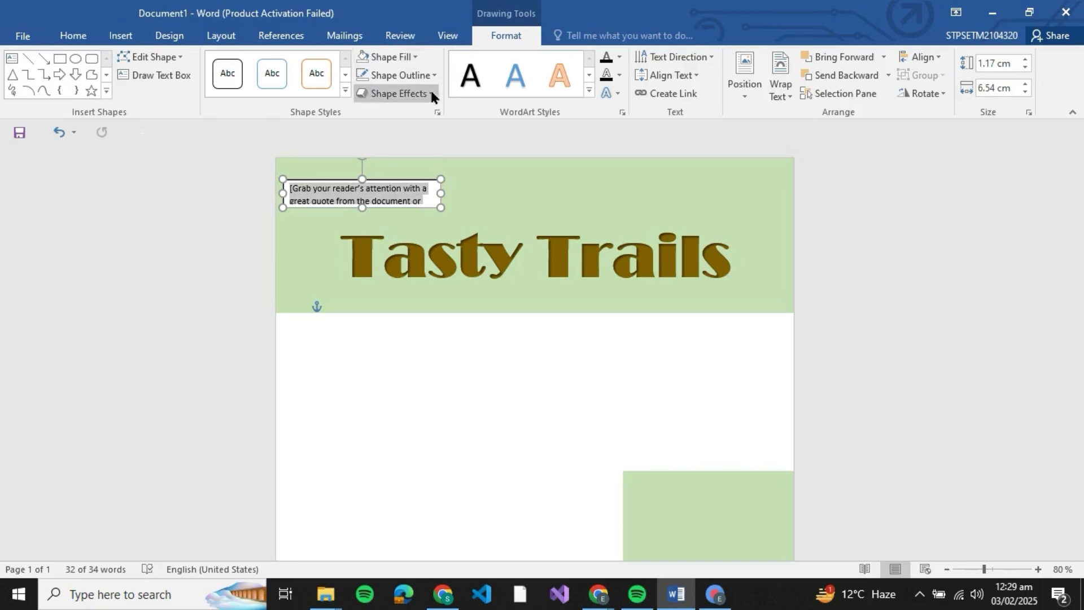
click(414, 57)
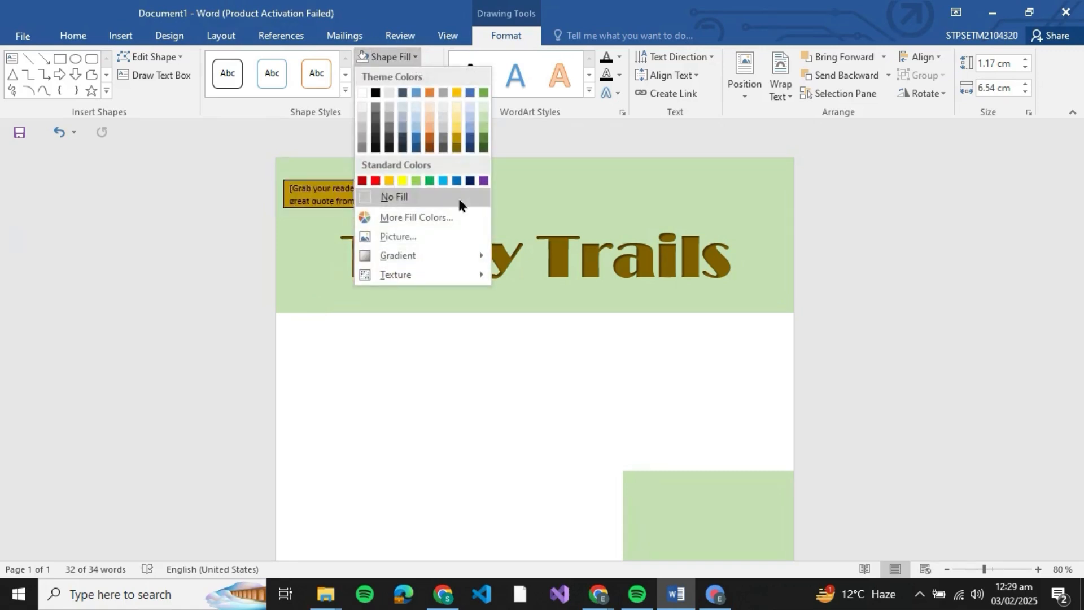
click(398, 198)
click(426, 76)
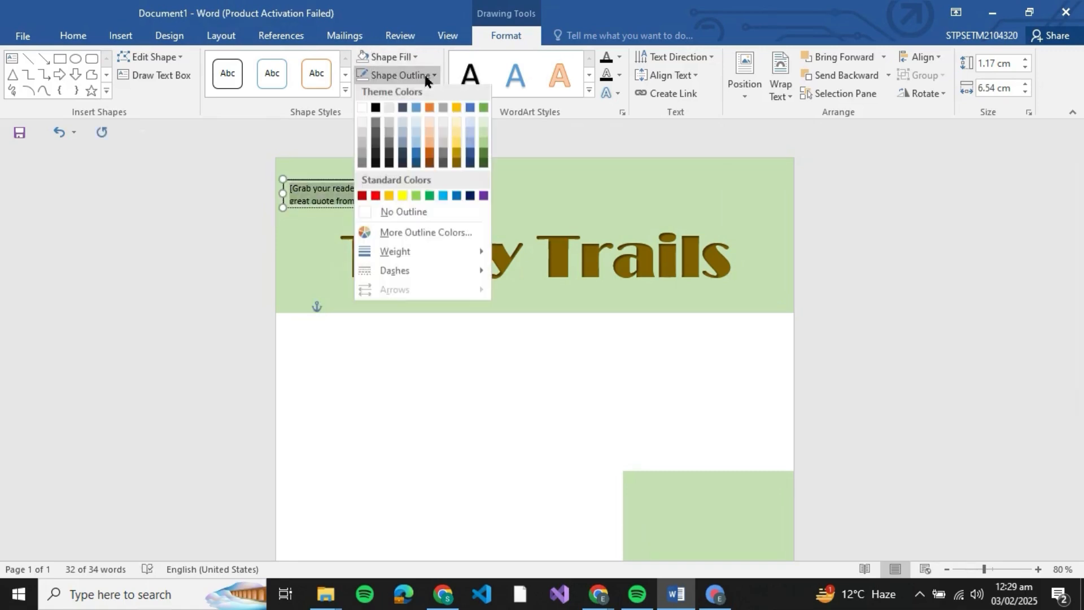
click(398, 213)
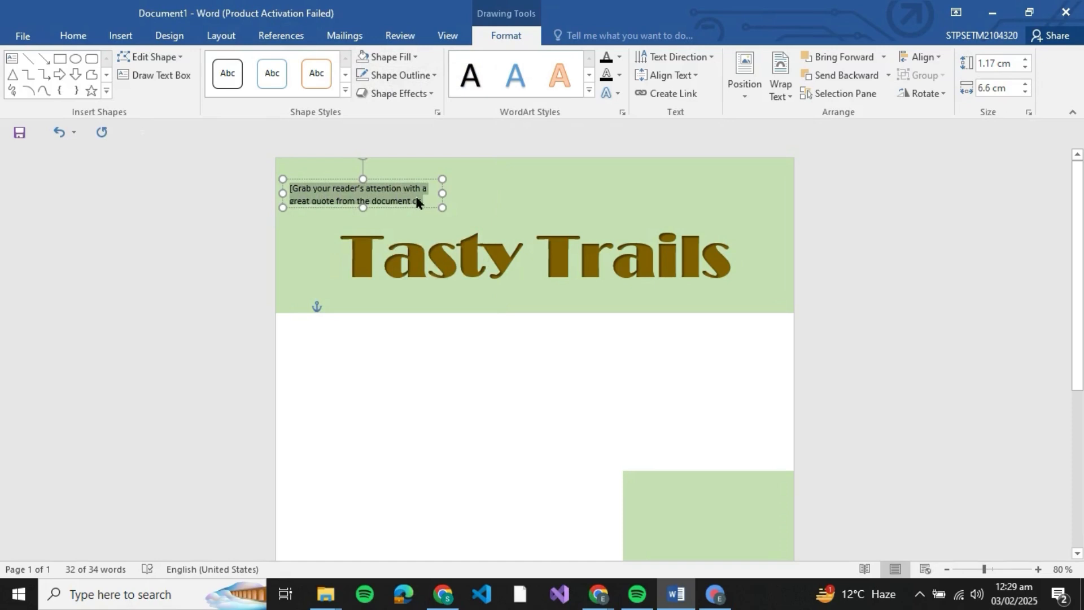
key(Delete)
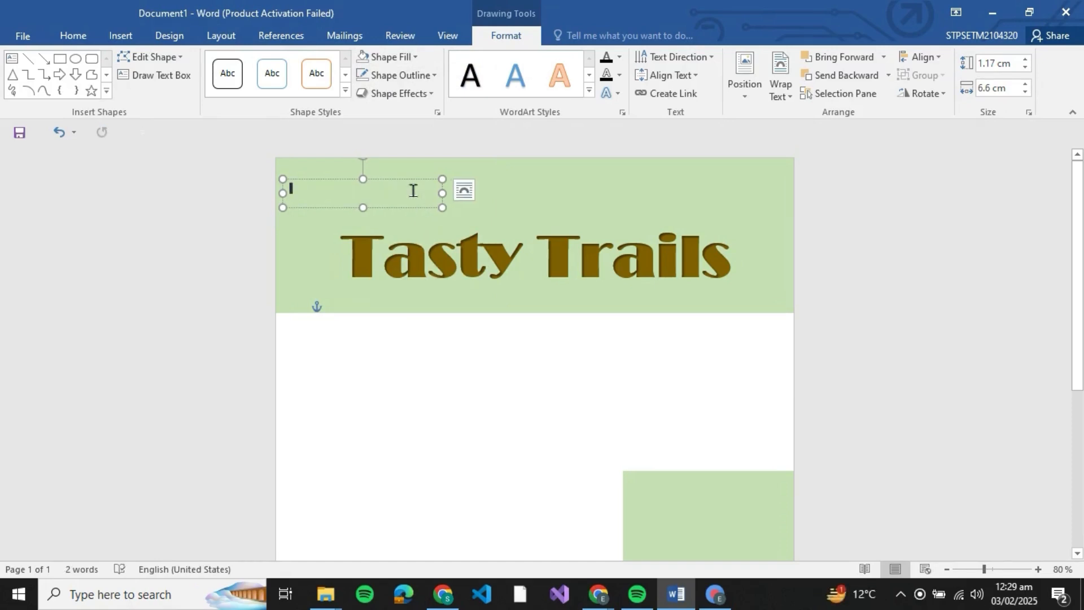
Enter Feb-04-2025 in the small header text box and format it in Times New Roman, size 18.
text(Feb)
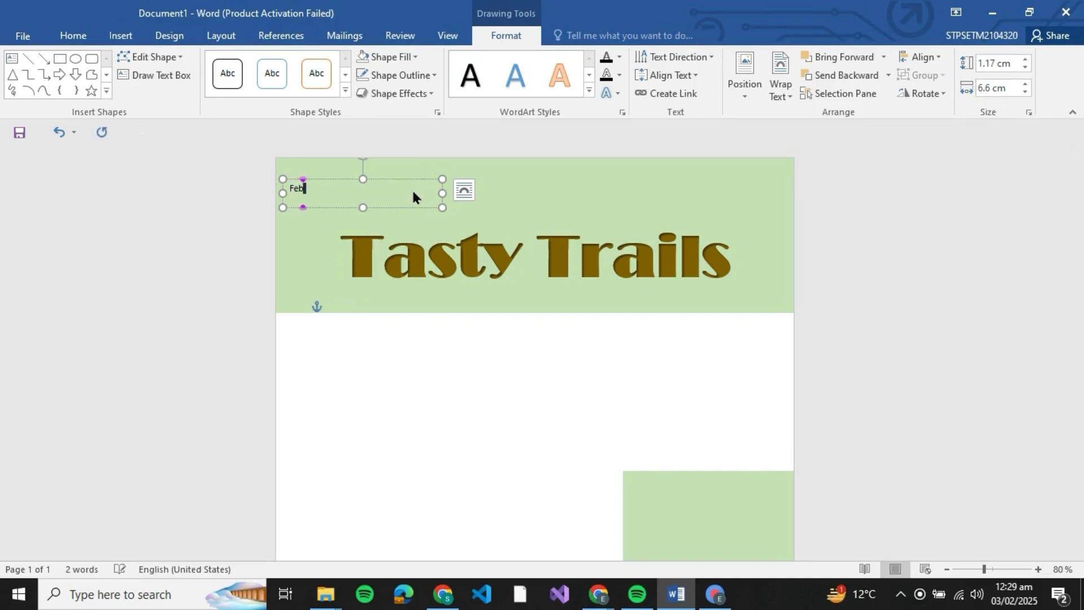
text(-04-2025)
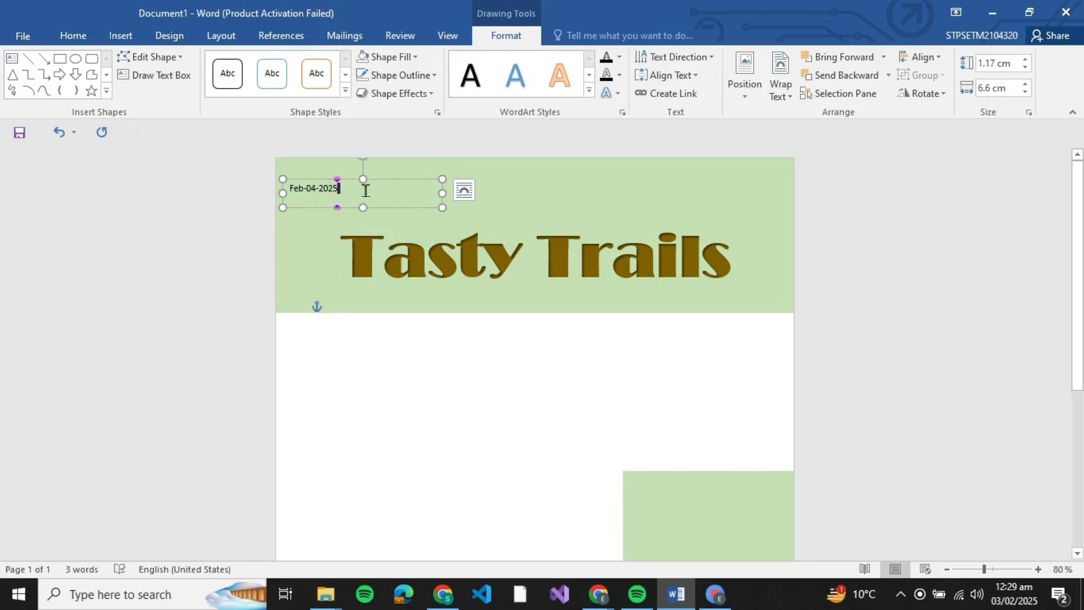
triple_click(338, 189)
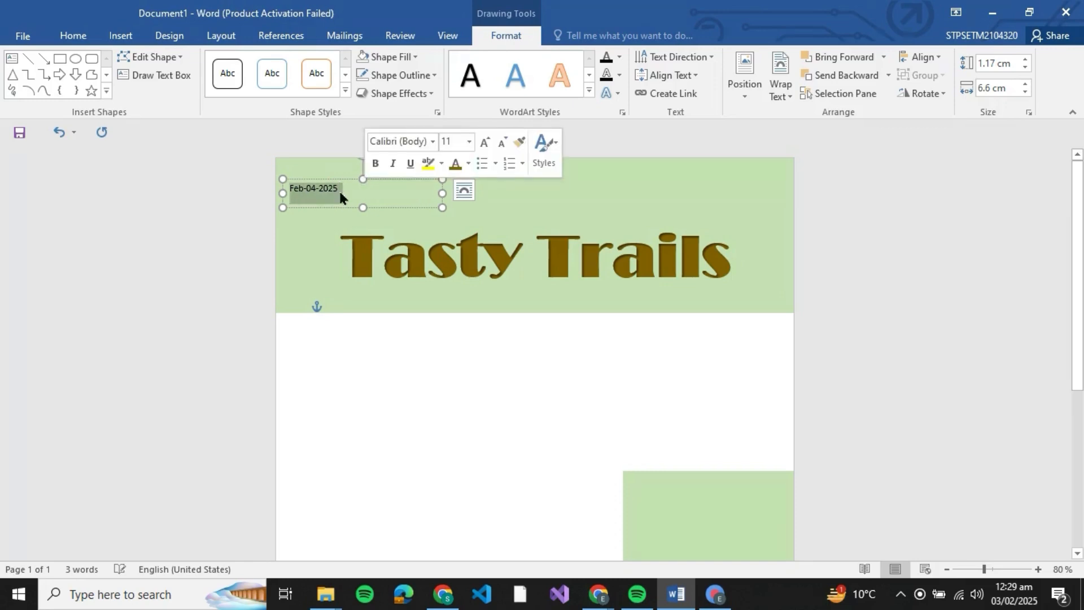
click(74, 36)
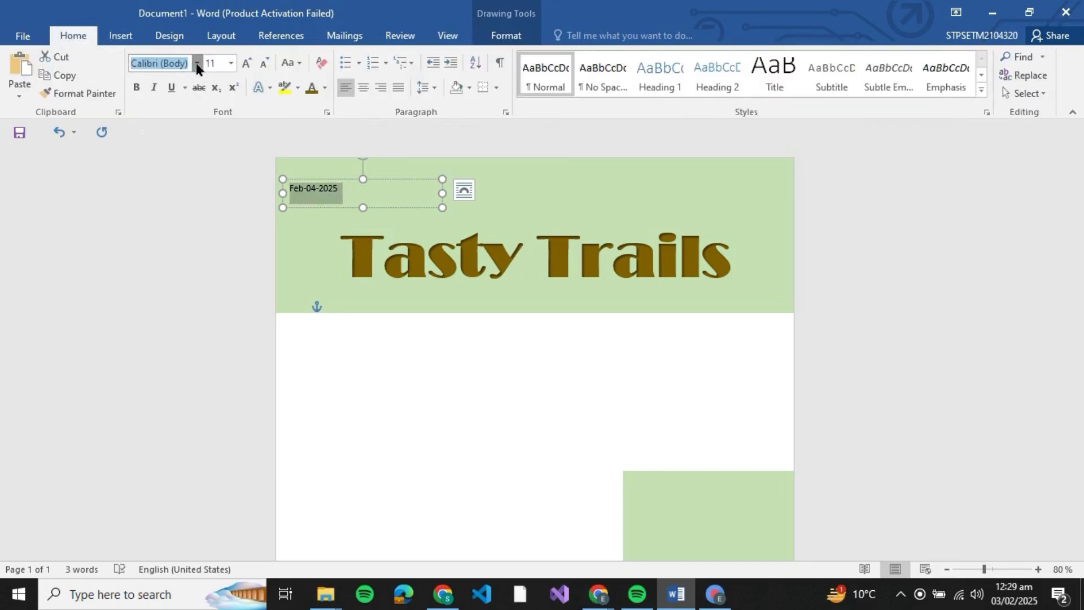
click(195, 62)
text(Times)
key(Return)
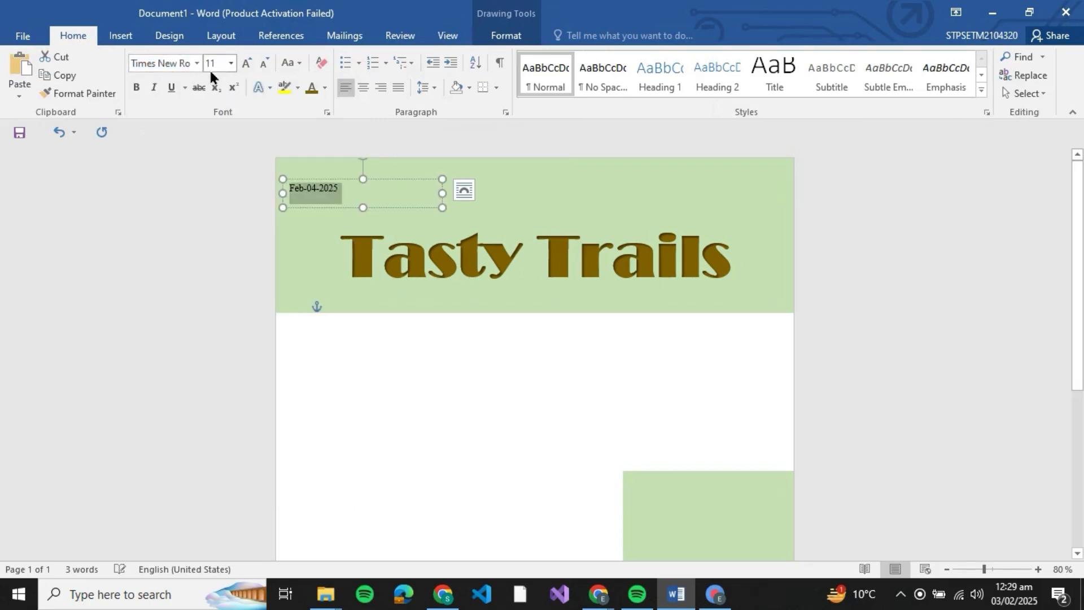
click(247, 62)
click(246, 63)
click(246, 63)
click(247, 63)
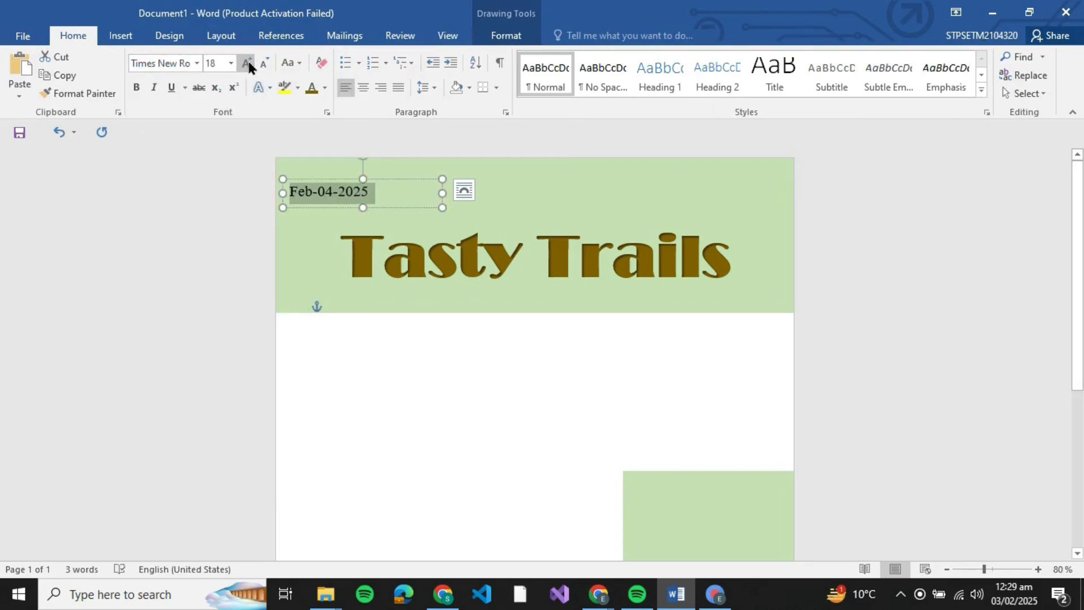
Duplicate the date text box into the header's upper-right corner and narrow the copy to fit the page.
click(378, 294)
click(333, 192)
click(377, 179)
drag(378, 180, 724, 177)
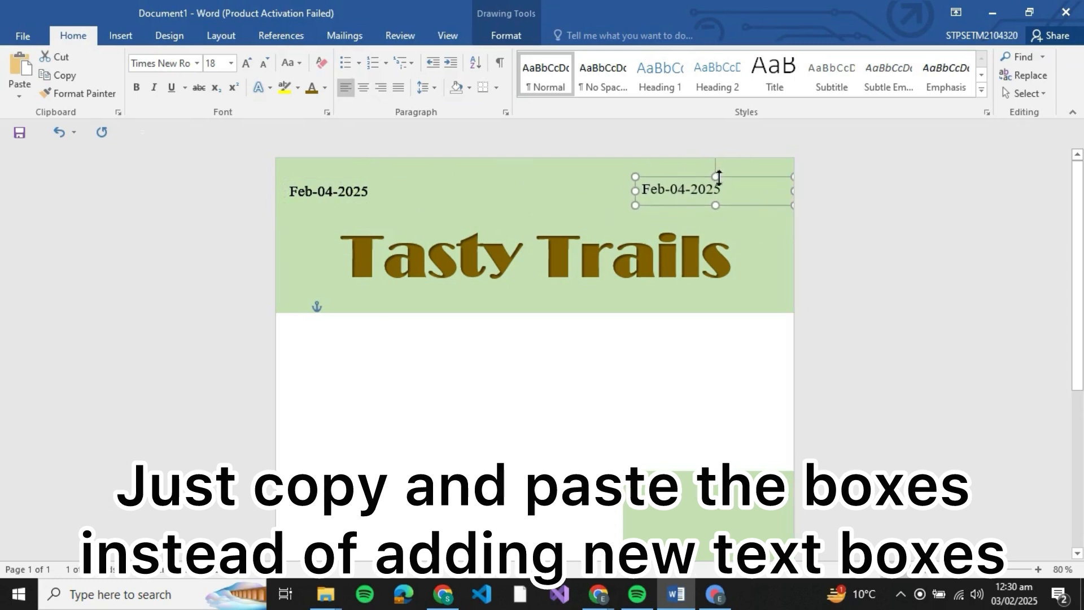
drag(794, 195, 731, 177)
Duplicate the date text box to the upper middle of the header and narrow the copy.
click(368, 190)
drag(375, 181, 545, 177)
drag(617, 186, 523, 184)
scroll(540, 399, down, 1)
click(529, 164)
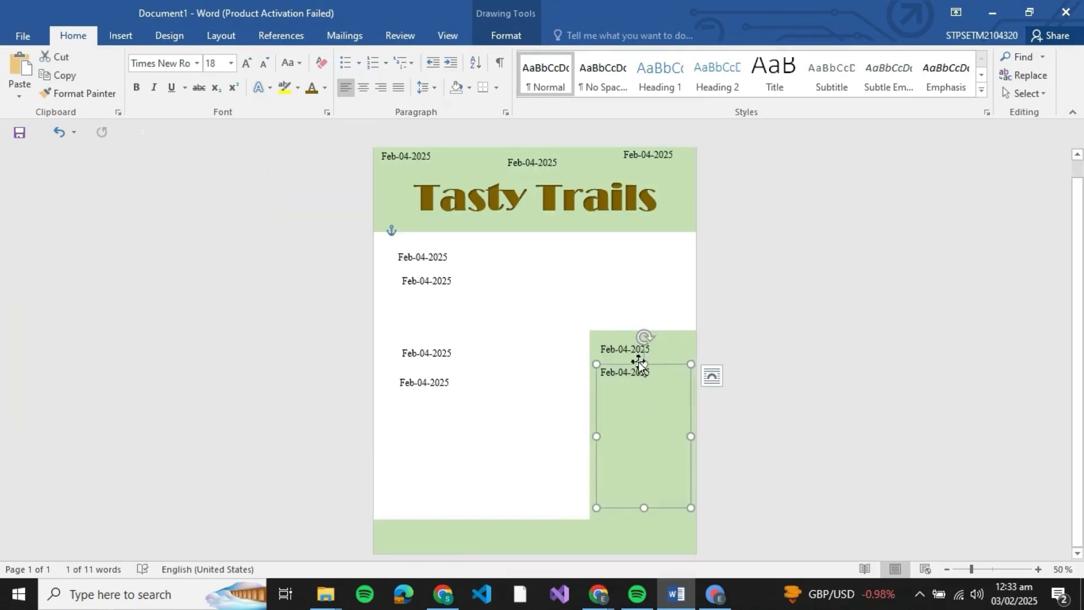
Enlarge the lowest body text box slightly and line up the three date boxes in a row above the title.
click(445, 380)
mouse_move(554, 475)
mouse_down()
mouse_move(545, 462)
mouse_move(560, 479)
mouse_up()
scroll(427, 168, up, 1)
click(427, 168)
click(537, 169)
mouse_move(537, 170)
mouse_down()
mouse_move(554, 166)
mouse_move(541, 160)
mouse_move(548, 167)
mouse_up()
click(664, 164)
drag(664, 167, 664, 169)
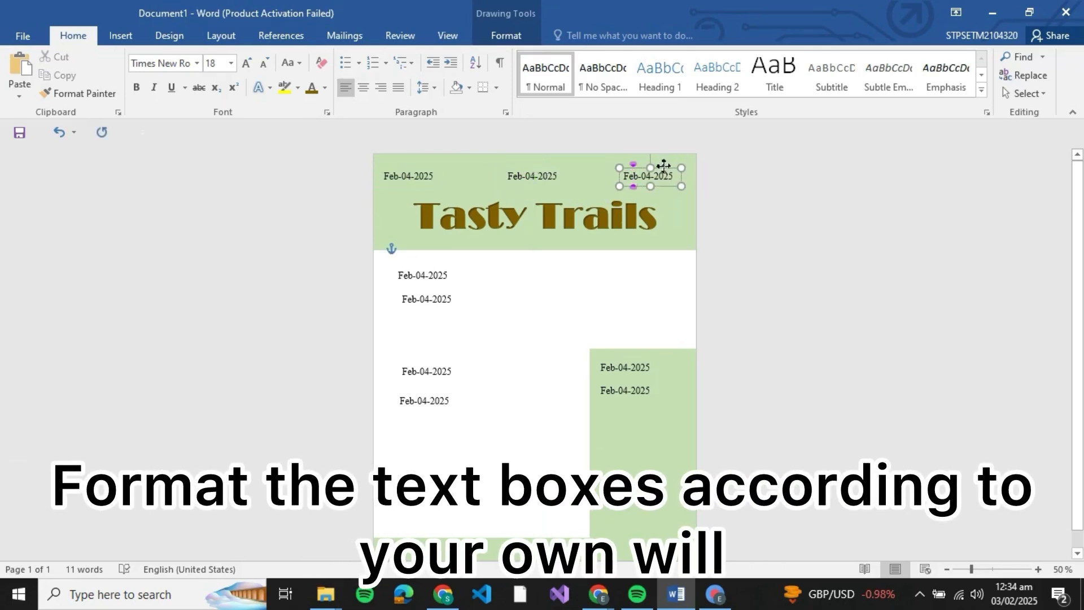
Make the header's left date bold and dark gold, and replace the middle header text with Great Dine.
click(412, 170)
click(415, 176)
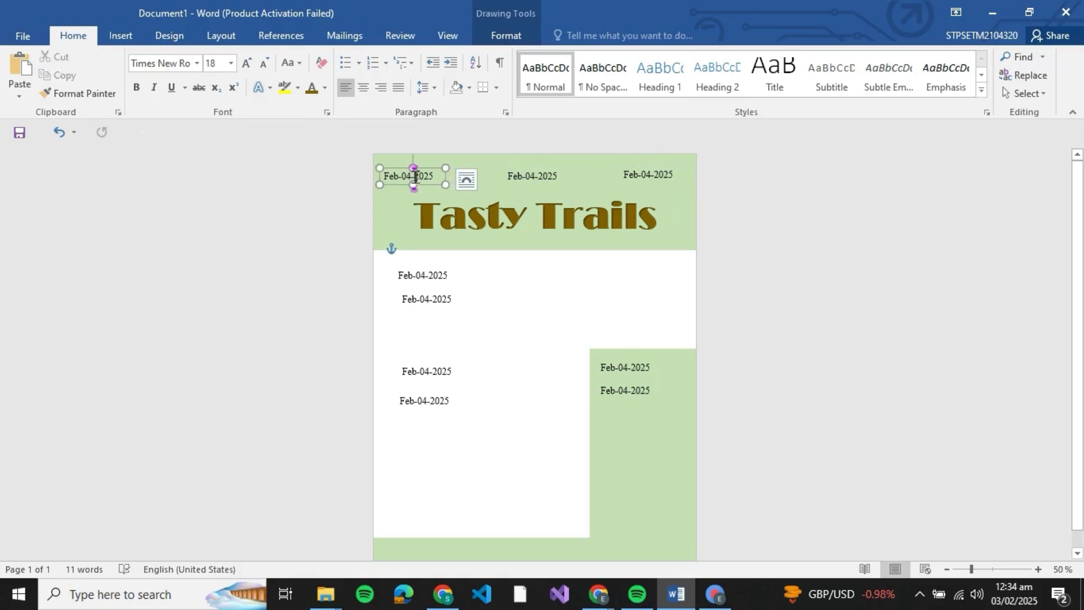
triple_click(425, 177)
click(436, 150)
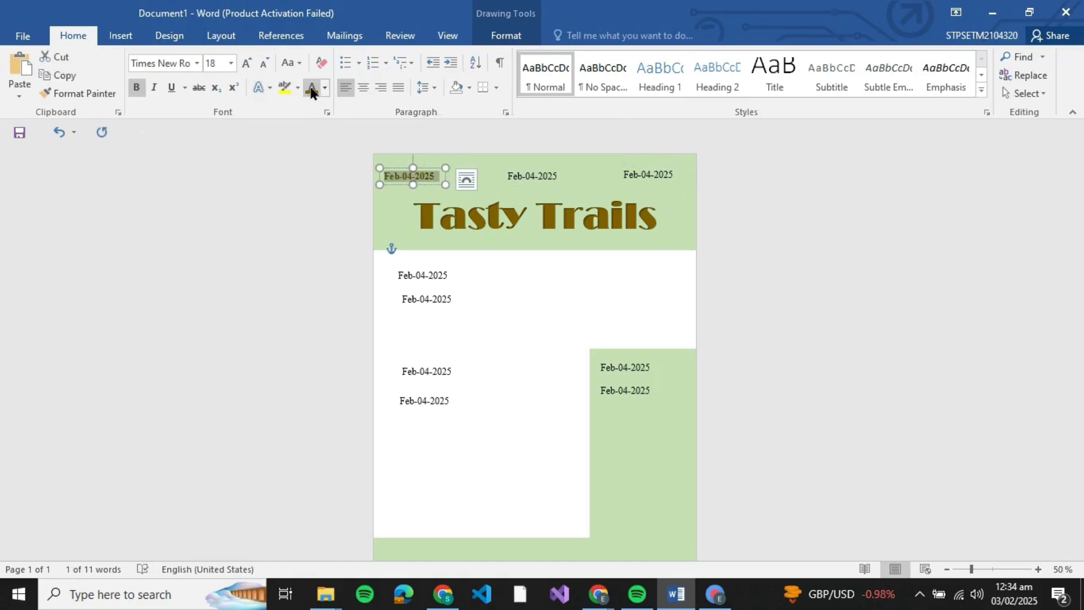
triple_click(539, 180)
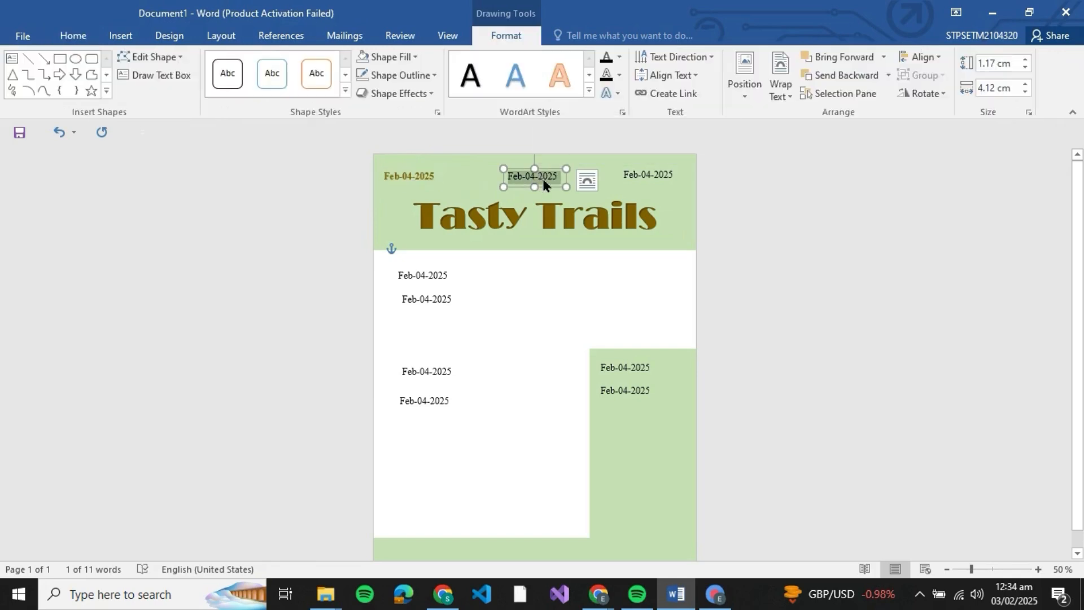
text(Great Dine)
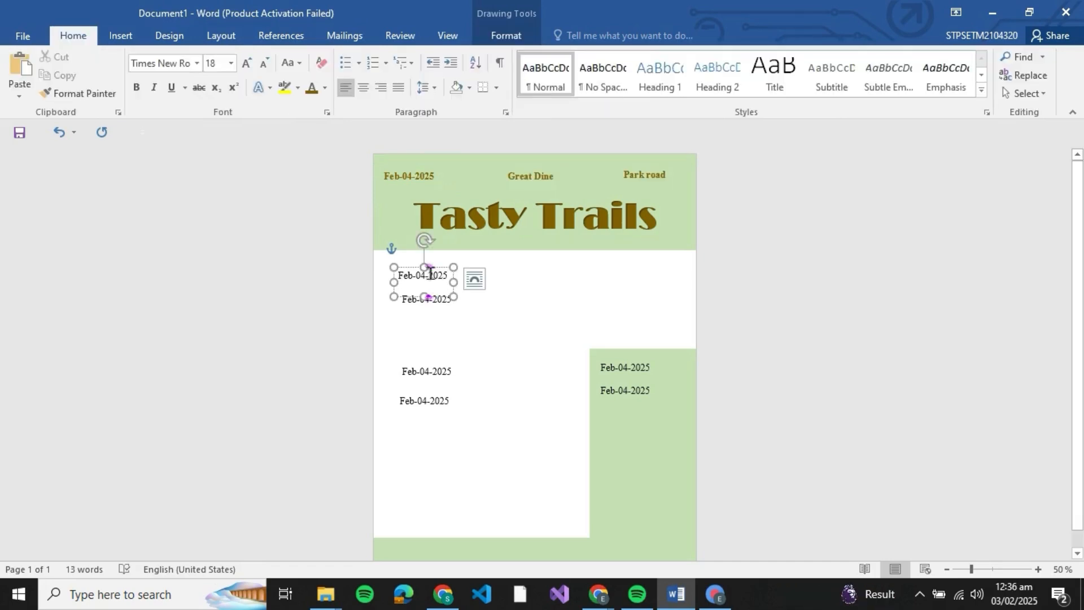
Replace the date in the first body text box with About Us:, pasted as text only.
double_click(430, 274)
key(ctrl+a)
text(About Us)
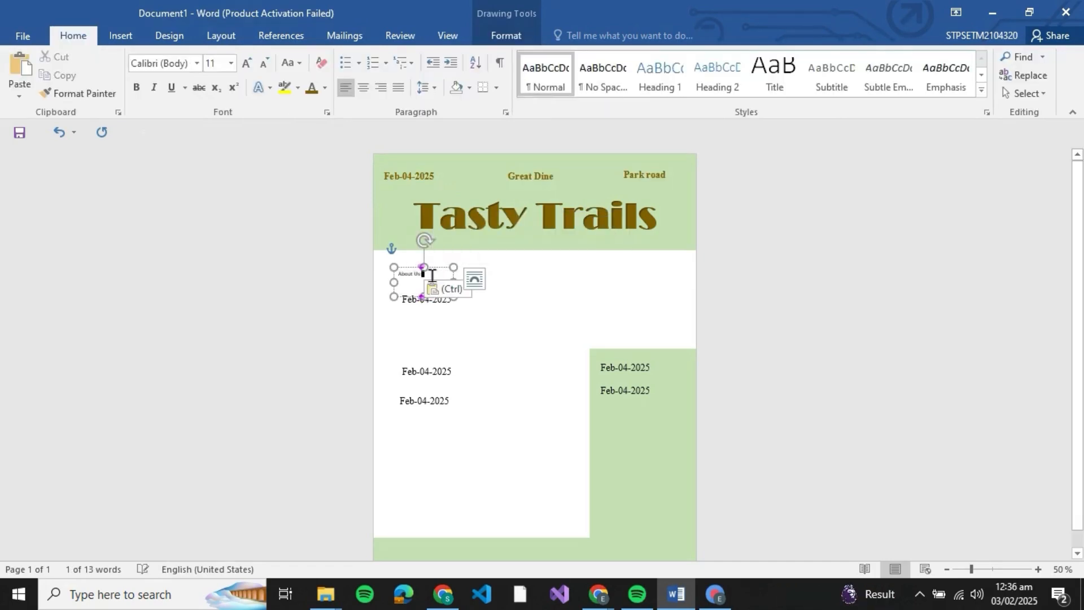
click(449, 285)
click(485, 325)
text(:)
Format the About Us: heading as bold, dark gold, size 22, and widen its text box slightly.
drag(440, 276, 395, 276)
click(400, 247)
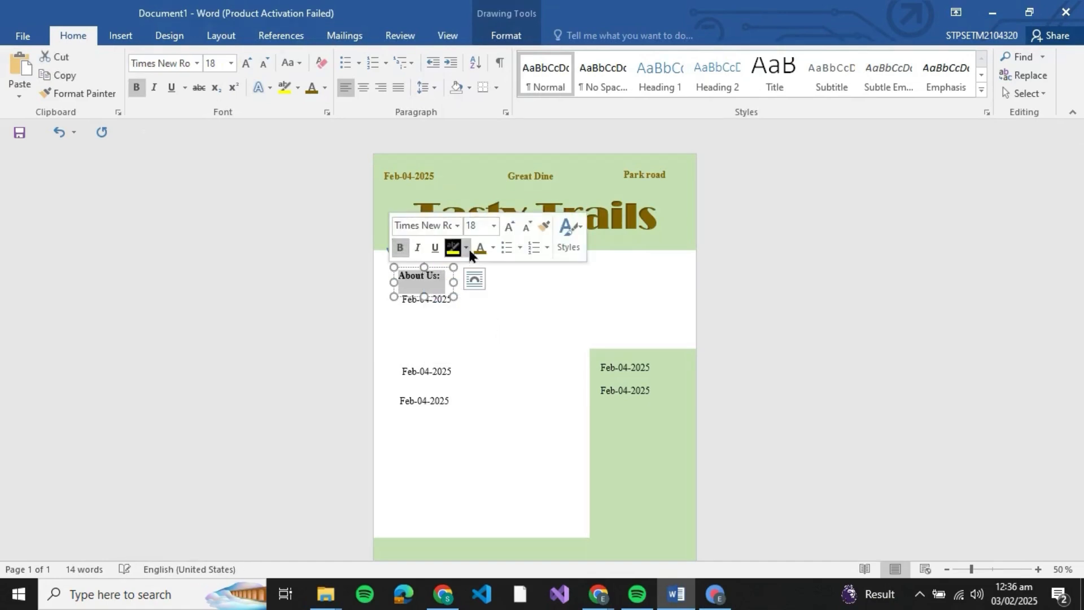
click(486, 251)
click(514, 225)
click(514, 224)
drag(457, 279, 469, 281)
click(449, 277)
triple_click(447, 276)
Replace the date below About Us: with the text-only paragraph starting "Whether you're craving comforting classics or adventurous new flavors".
click(465, 315)
triple_click(464, 316)
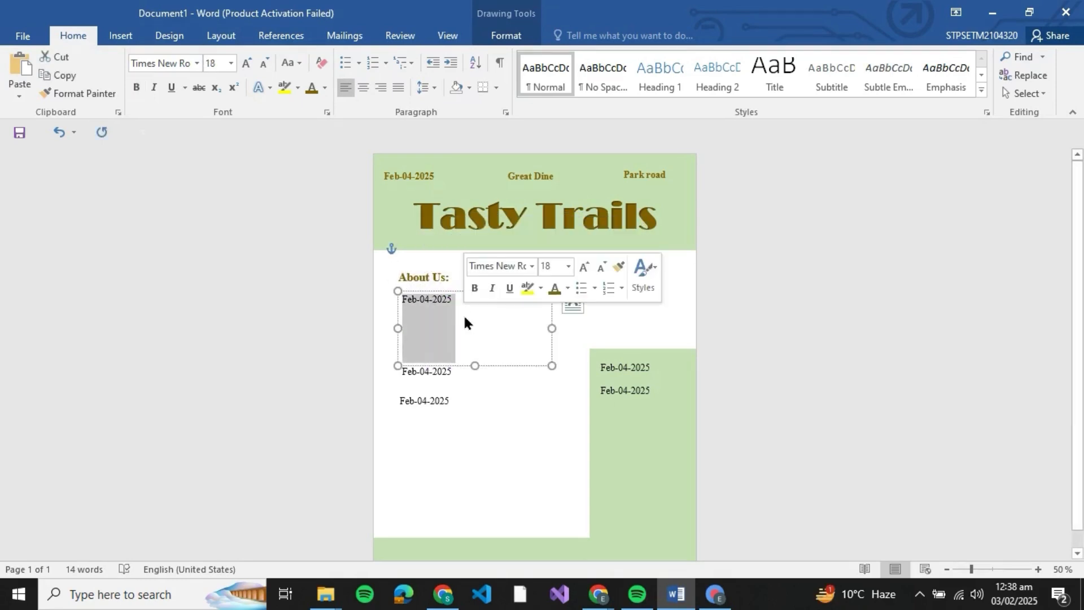
text(Whether you're craving comforting classics or adventurous new flavors, we have something for everyone. With a warm and inviting ambiance, we strive to create a dining experience that feels like home. Join us for a meal and indulge in flavors crafted with love.)
click(512, 343)
click(549, 385)
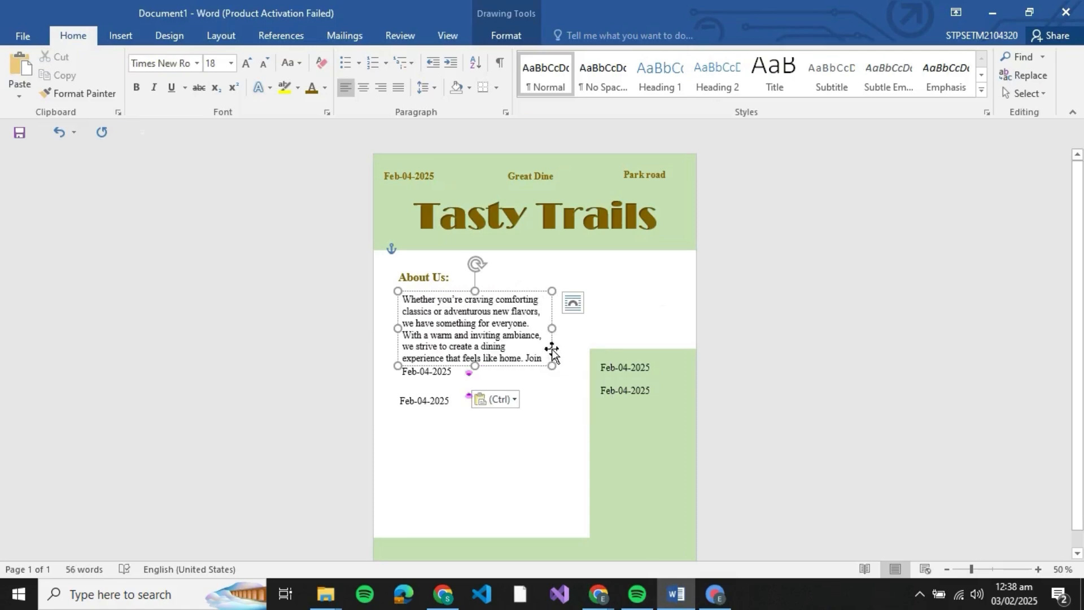
drag(550, 368, 561, 378)
click(435, 370)
click(436, 370)
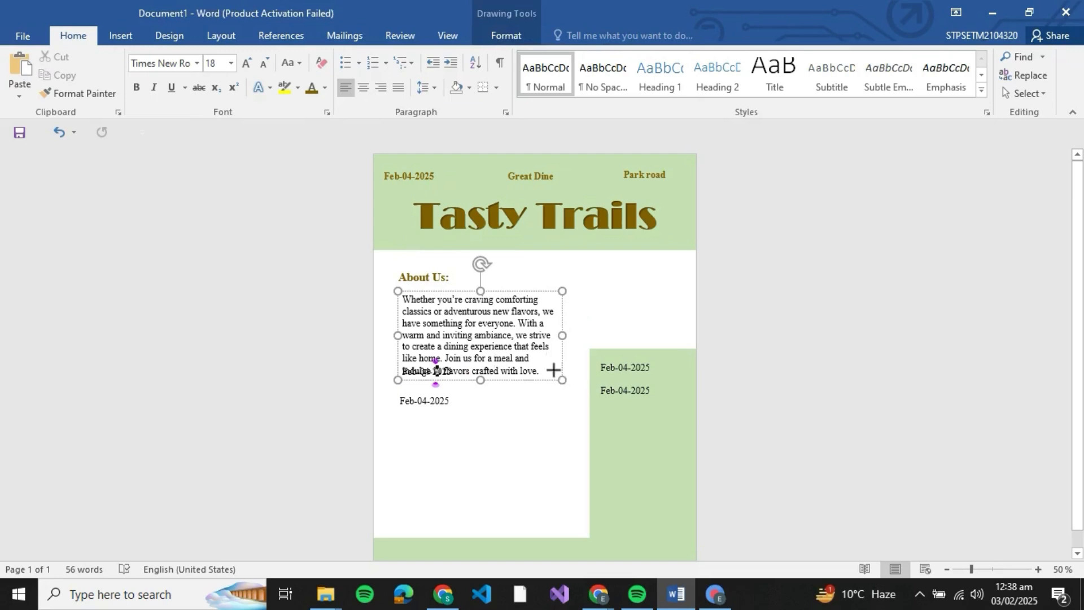
key(ctrl+z)
Move the two lower date text boxes in the white area further down to make room for the paragraph.
click(431, 397)
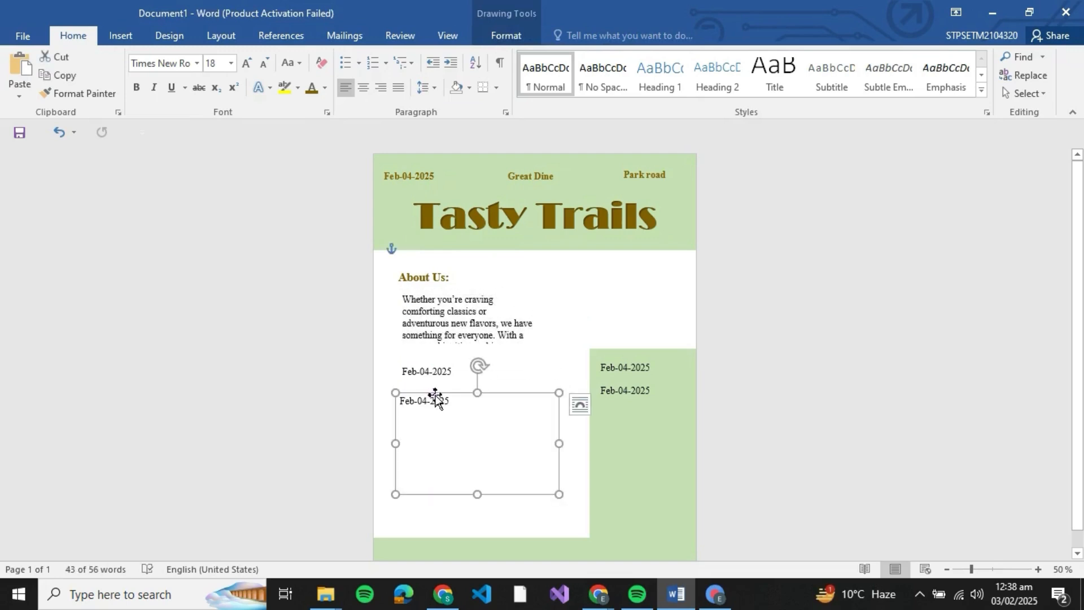
drag(440, 394, 439, 420)
click(445, 372)
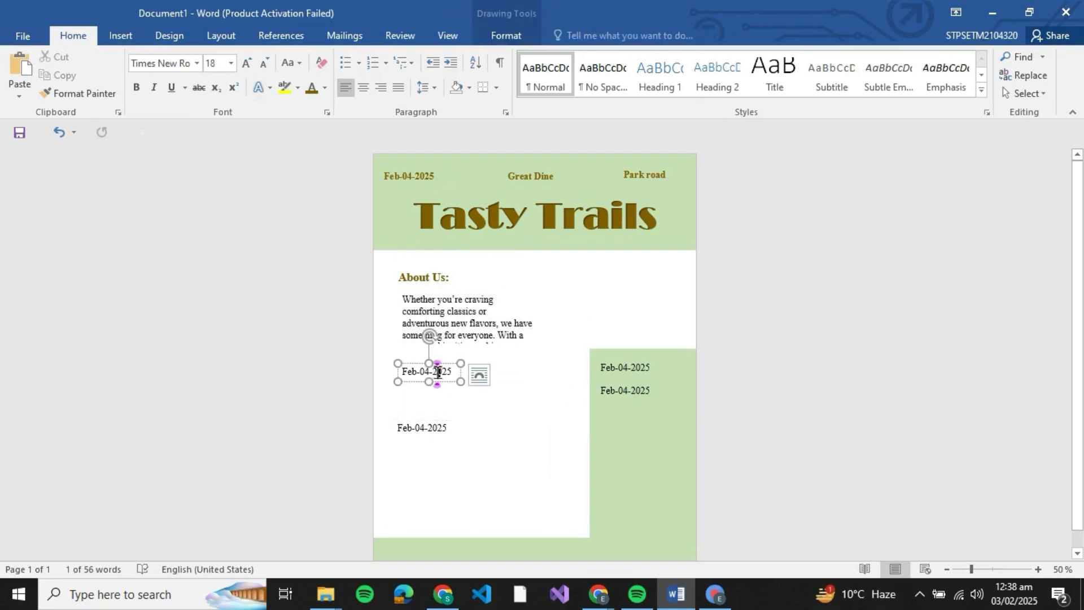
drag(446, 370, 444, 391)
Color the About Us paragraph dark gold and enlarge its text box to fit the full text.
click(449, 316)
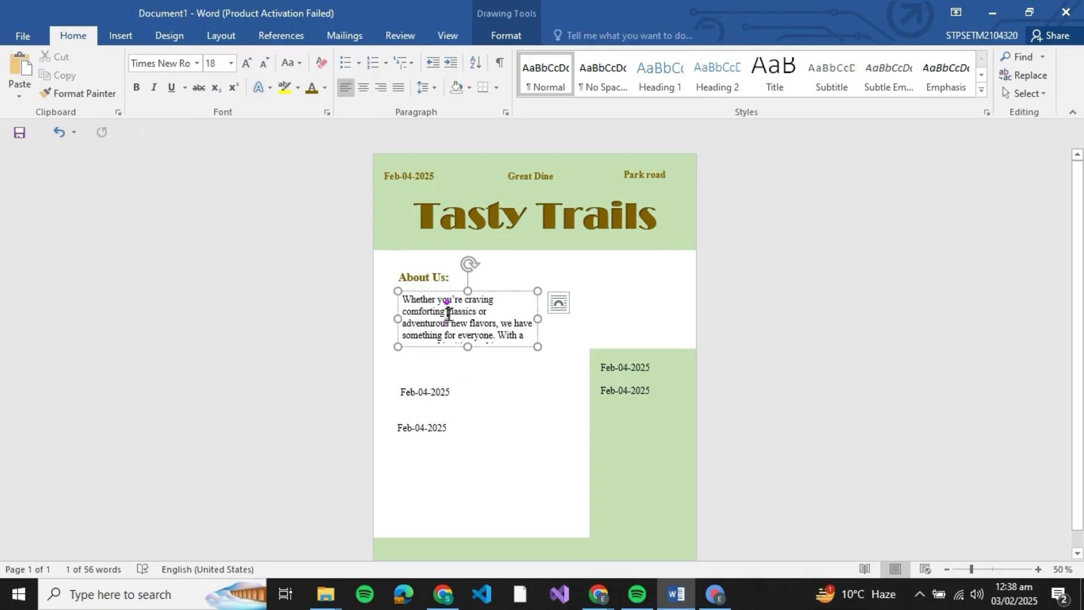
triple_click(450, 320)
click(540, 287)
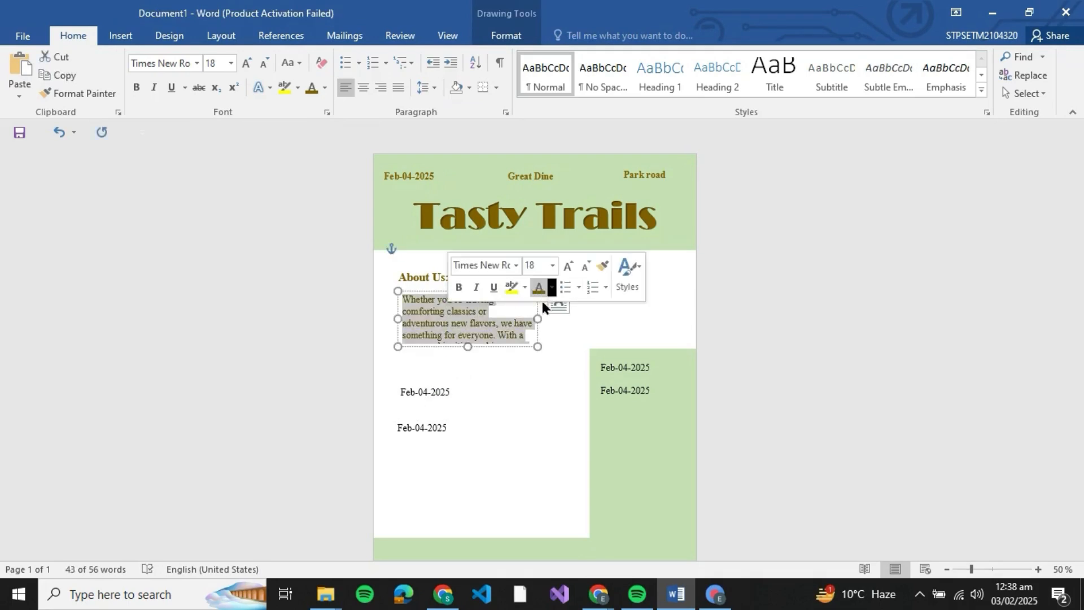
drag(538, 346, 559, 379)
Underline the About Us: heading and align the left edge of the paragraph box with it.
triple_click(423, 276)
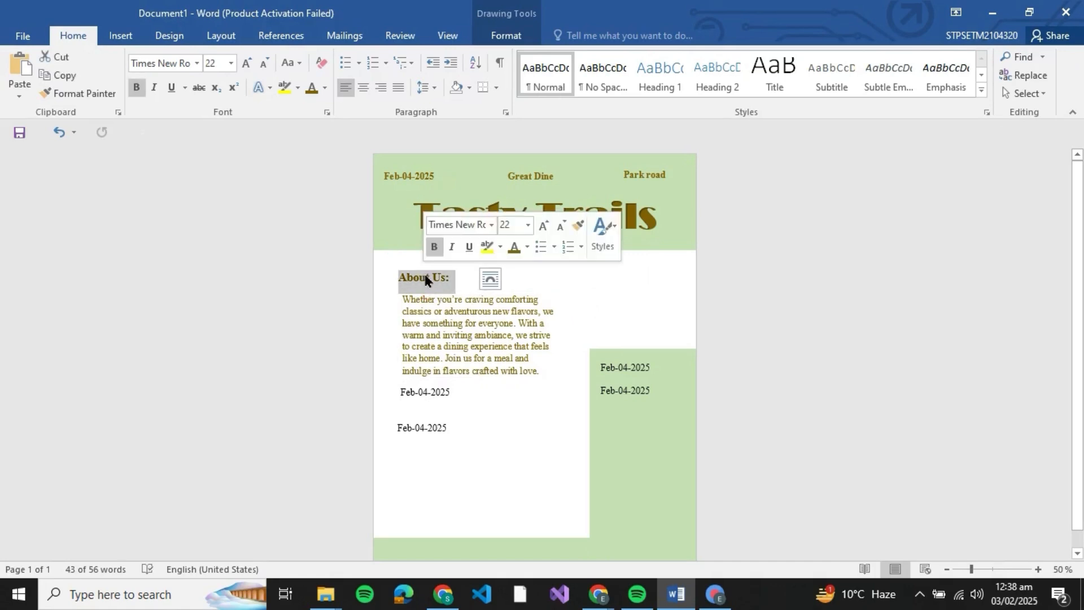
click(468, 246)
click(489, 319)
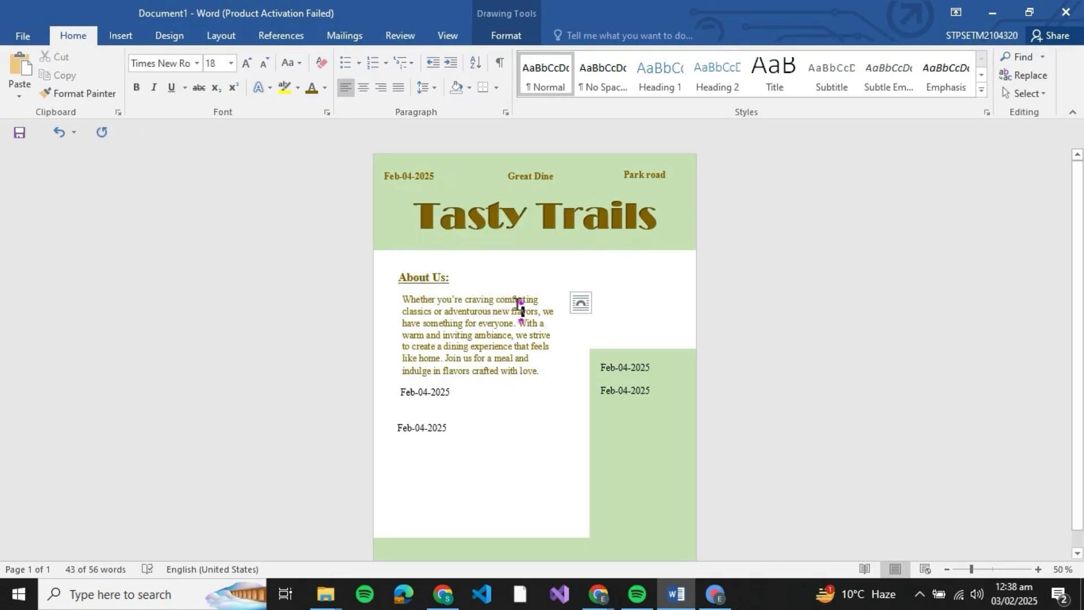
drag(502, 289, 489, 288)
Duplicate the About Us: heading box to the area just below the paragraph.
click(432, 391)
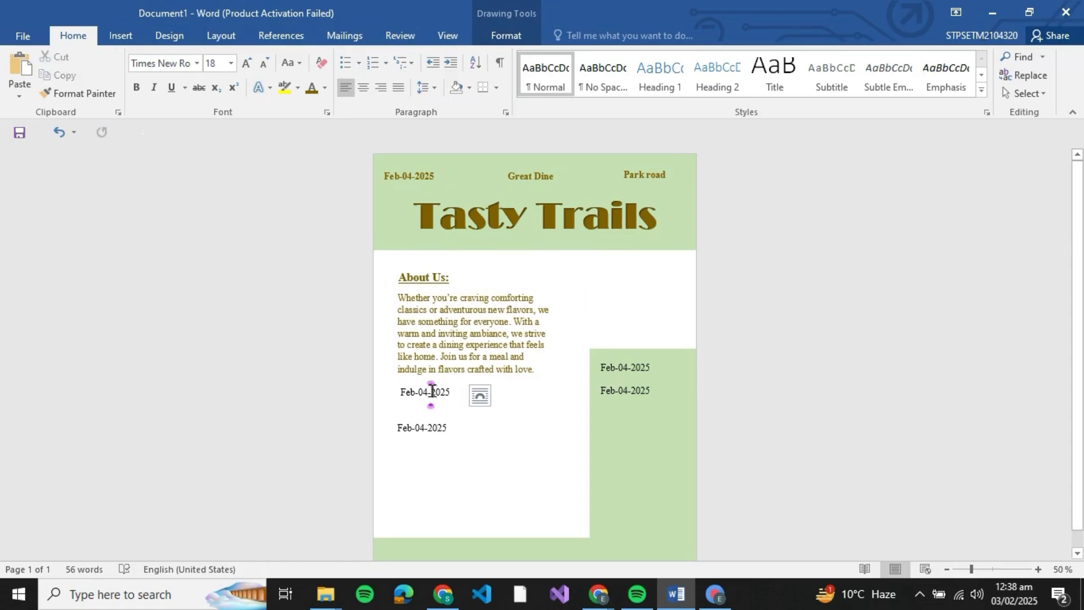
double_click(432, 391)
double_click(418, 391)
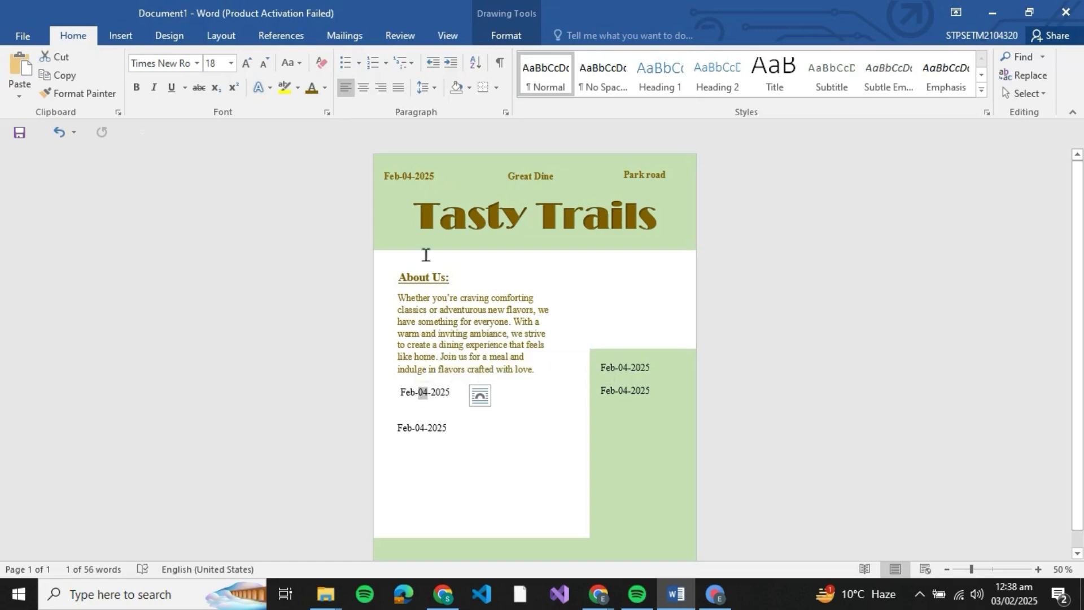
click(410, 278)
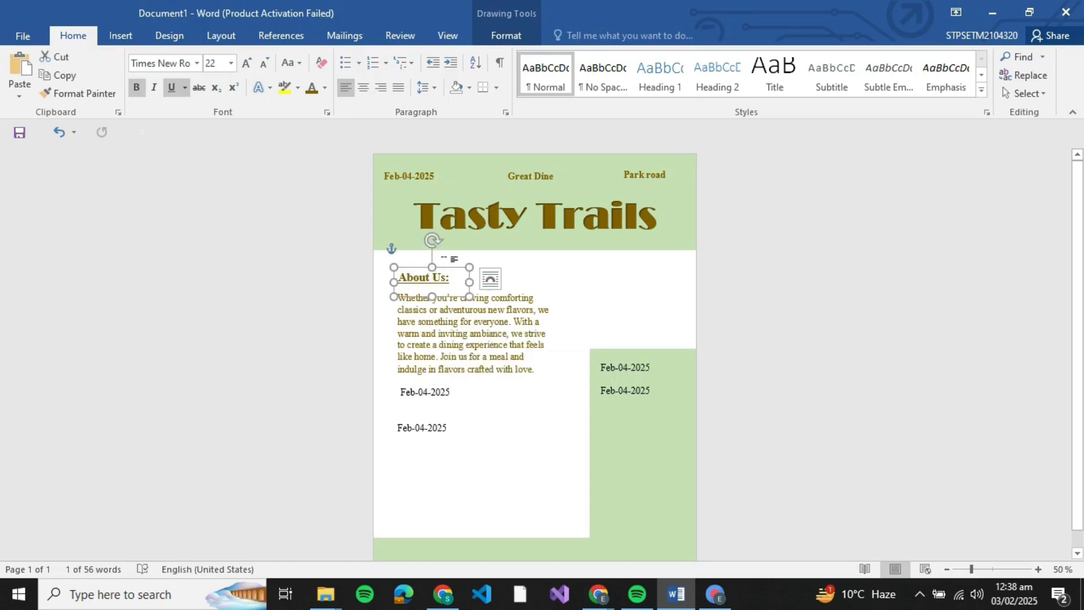
drag(447, 273, 508, 390)
Delete the small date box below the paragraph and move the duplicated heading into its place.
click(413, 389)
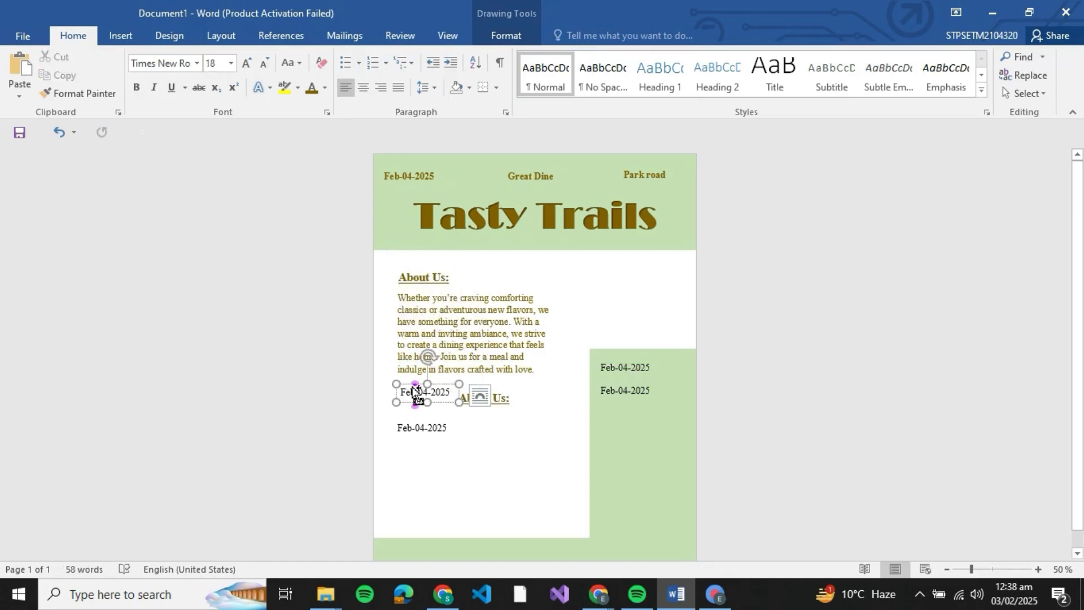
drag(451, 390, 400, 391)
click(506, 424)
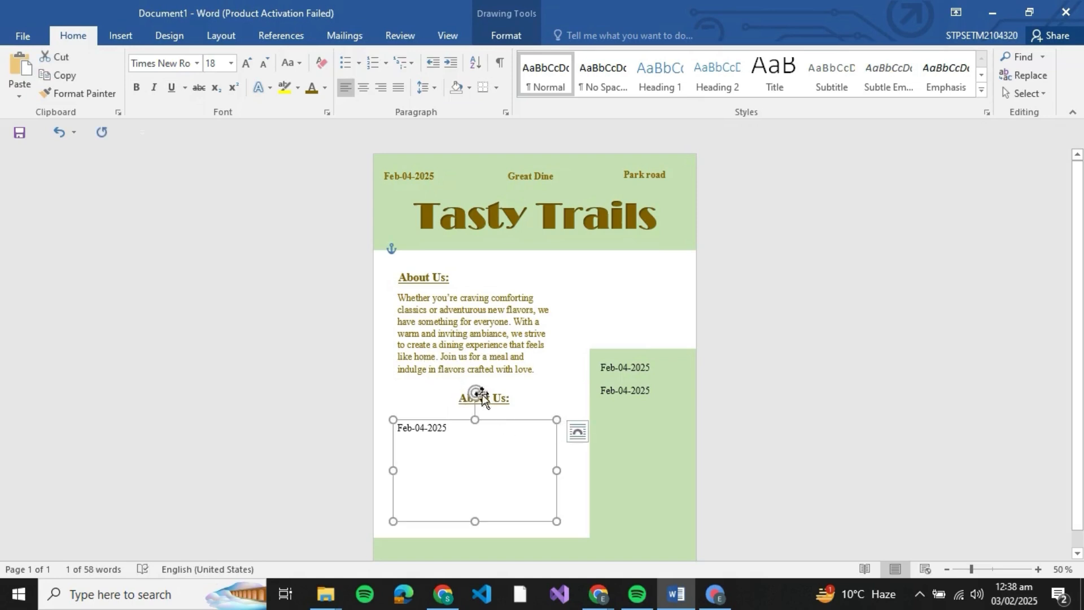
click(484, 387)
drag(496, 387, 446, 380)
Change the duplicated heading to Menu: and reduce its box height so the heading sits lower.
triple_click(442, 394)
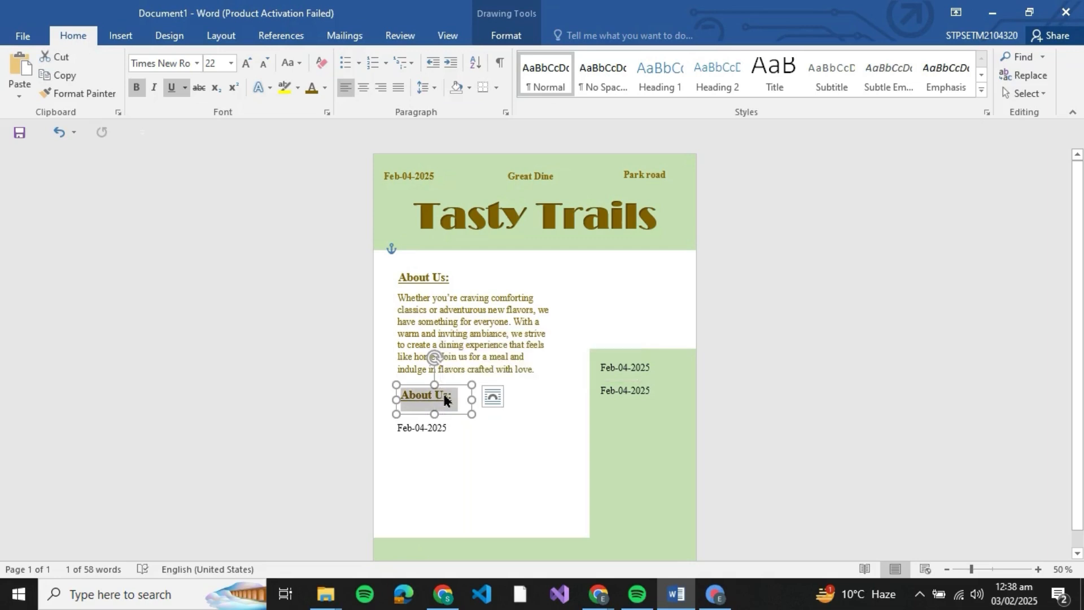
text(Menu:)
drag(447, 390, 436, 417)
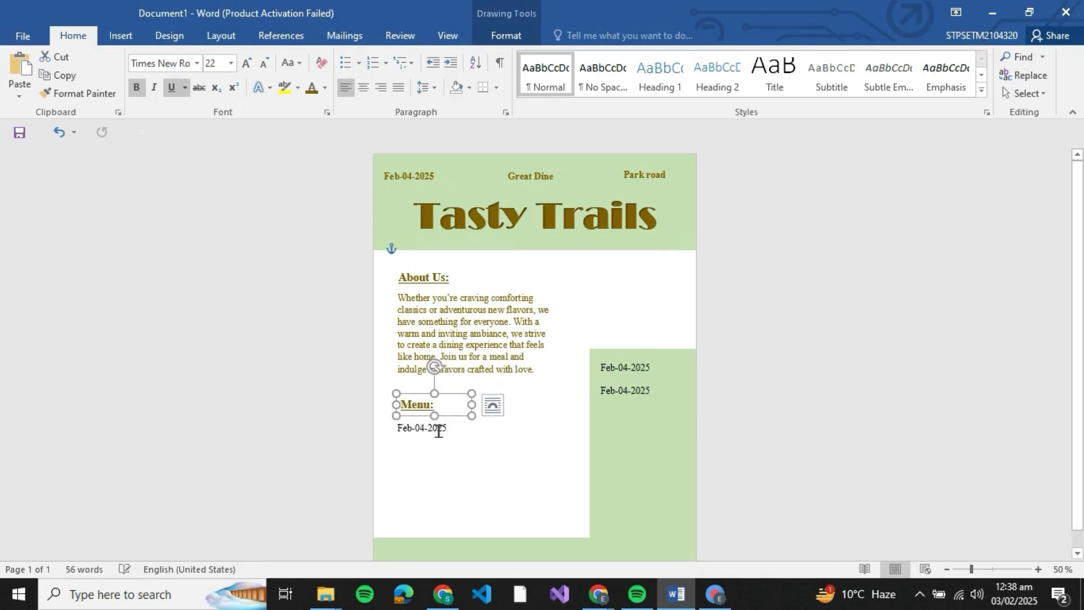
Replace the date below Menu: with the list of dishes starting with Classic Margherita Pizza, pasted as text only.
click(438, 428)
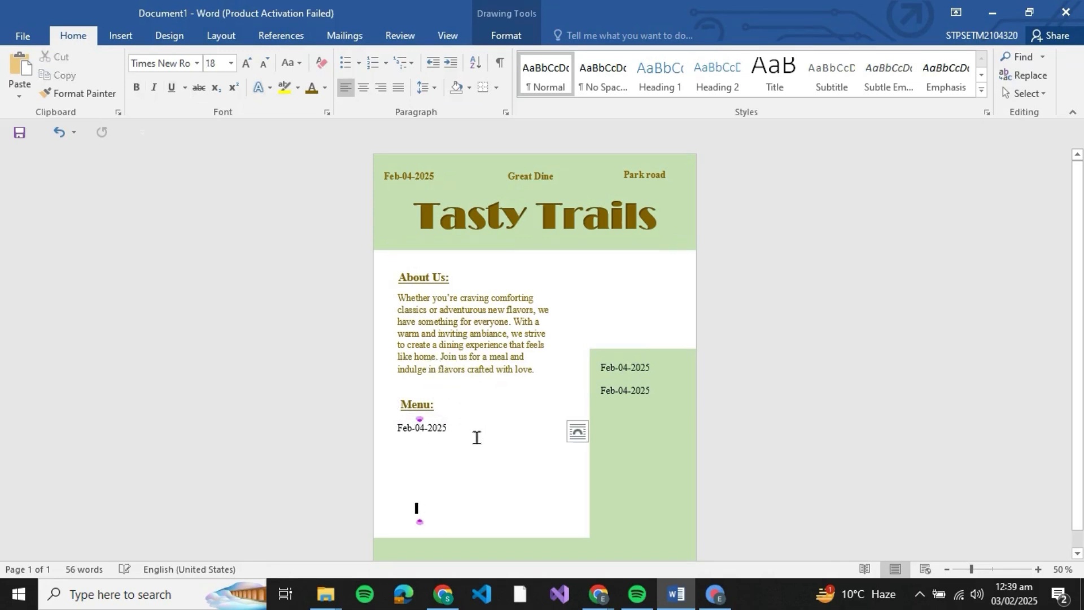
click(436, 423)
double_click(441, 433)
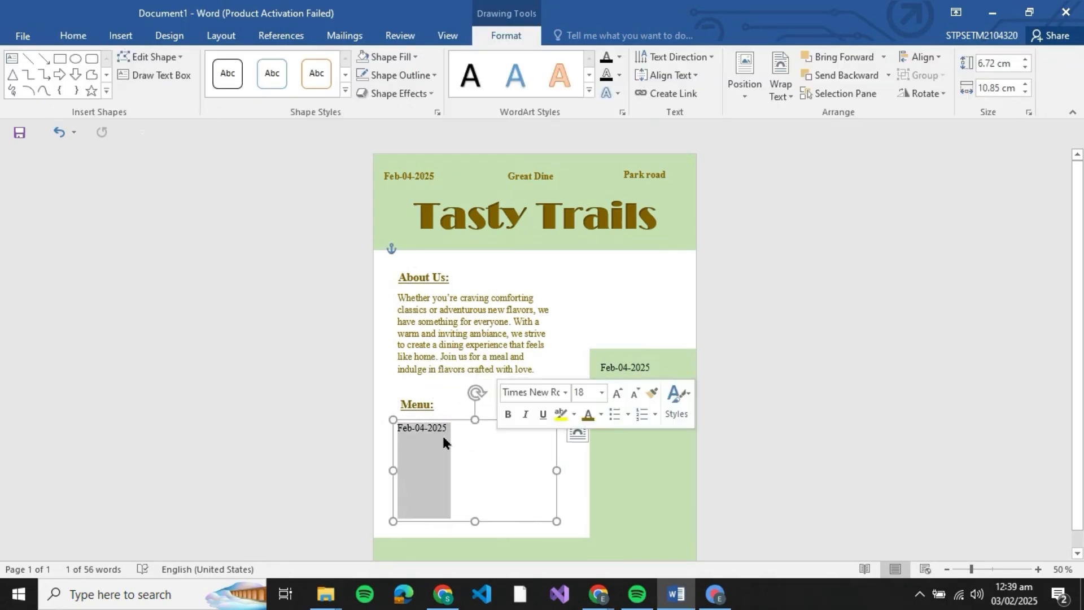
text(🍕 Classic Margherita Pizza – Fresh basil, mozzarella, and tomato sauce 🍔 Signature Beef Burger – Juicy beef patty, cheddar cheese, and house sauce 🍝 Creamy Alfredo Pasta – Rich, creamy sauce with parmesan and grilled chicken 🍰 Chocolate Lava Cake – Warm, gooey chocolate cake with vanilla ice cream)
key(ctrl)
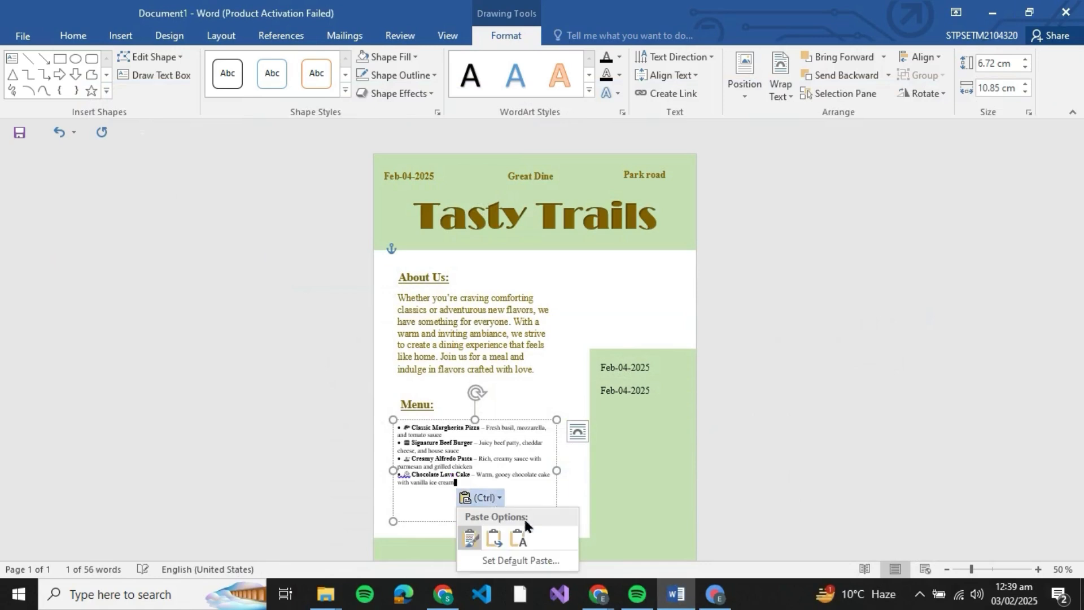
click(518, 539)
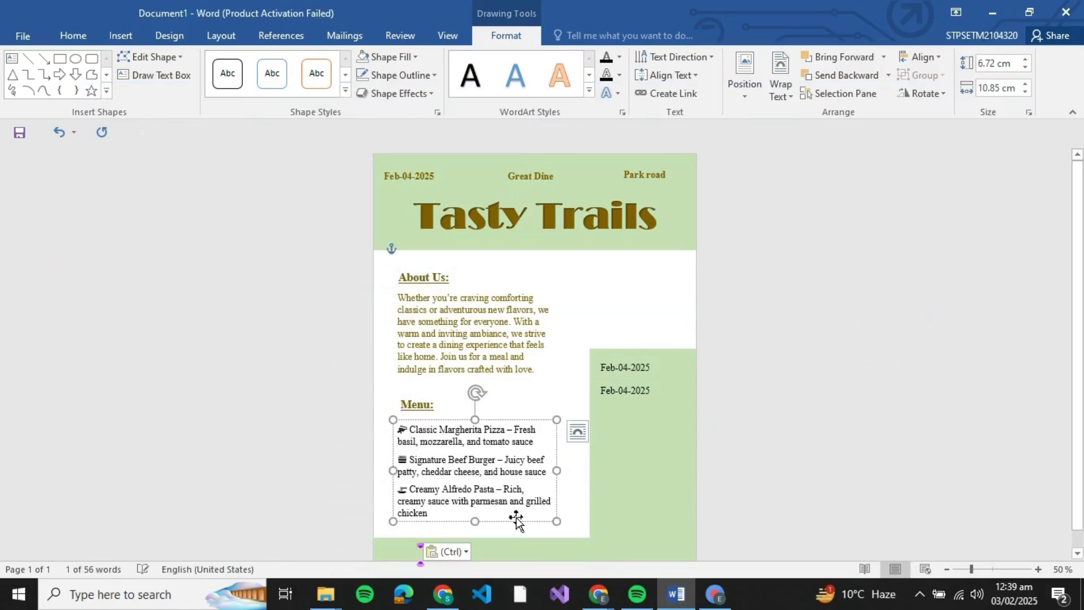
Change the whole dish list below Menu: to the dark gold font color used for the headings.
triple_click(474, 492)
double_click(474, 490)
click(430, 441)
key(ctrl+a)
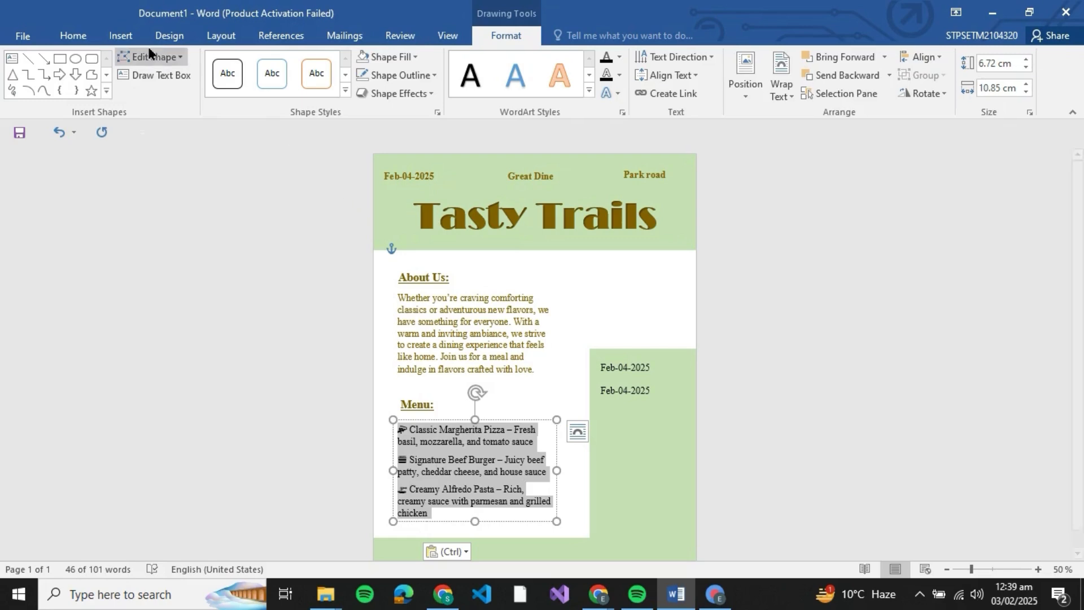
click(74, 35)
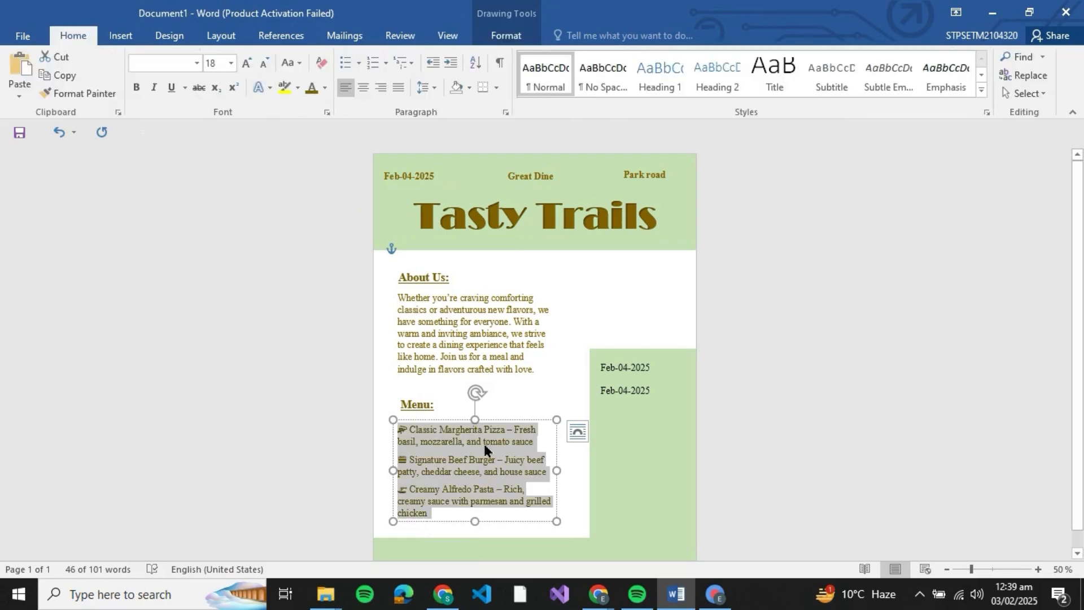
Clear the first date in the green side shape and place a copy of the Menu: heading there.
triple_click(632, 367)
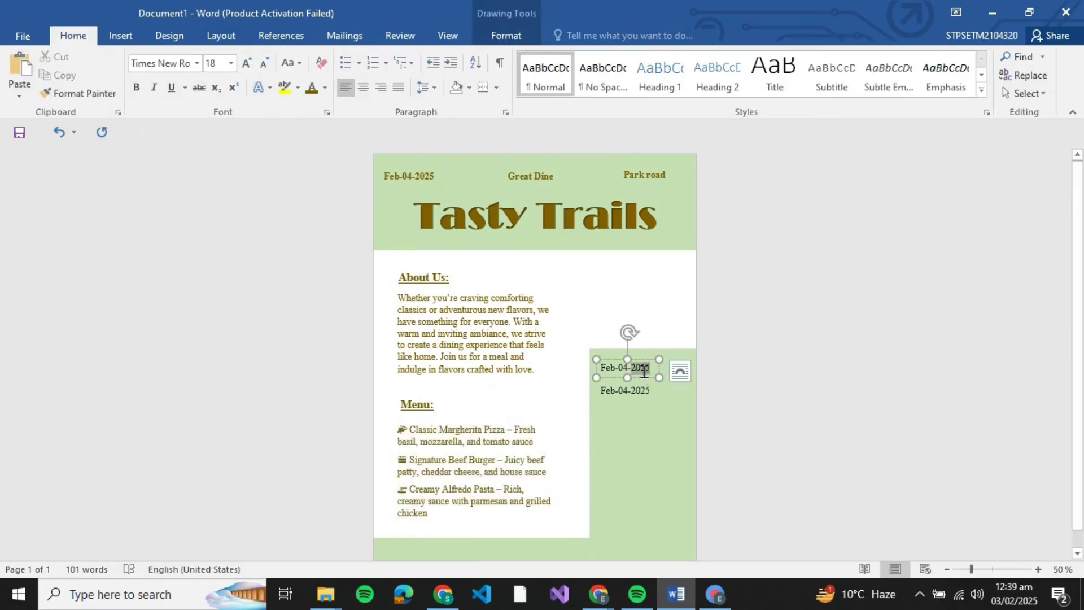
key(BackSpace)
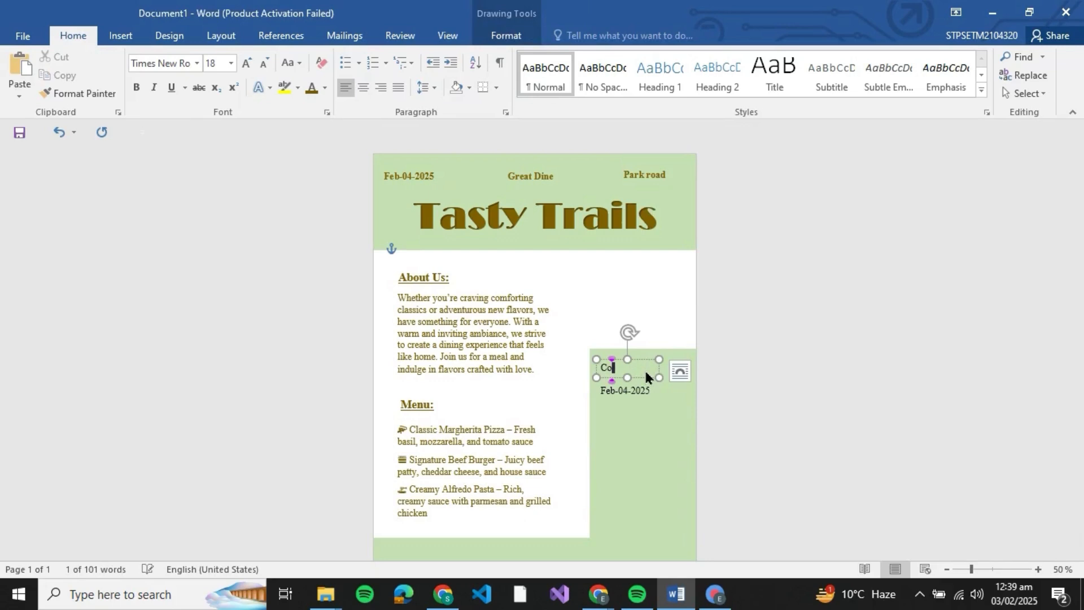
click(413, 404)
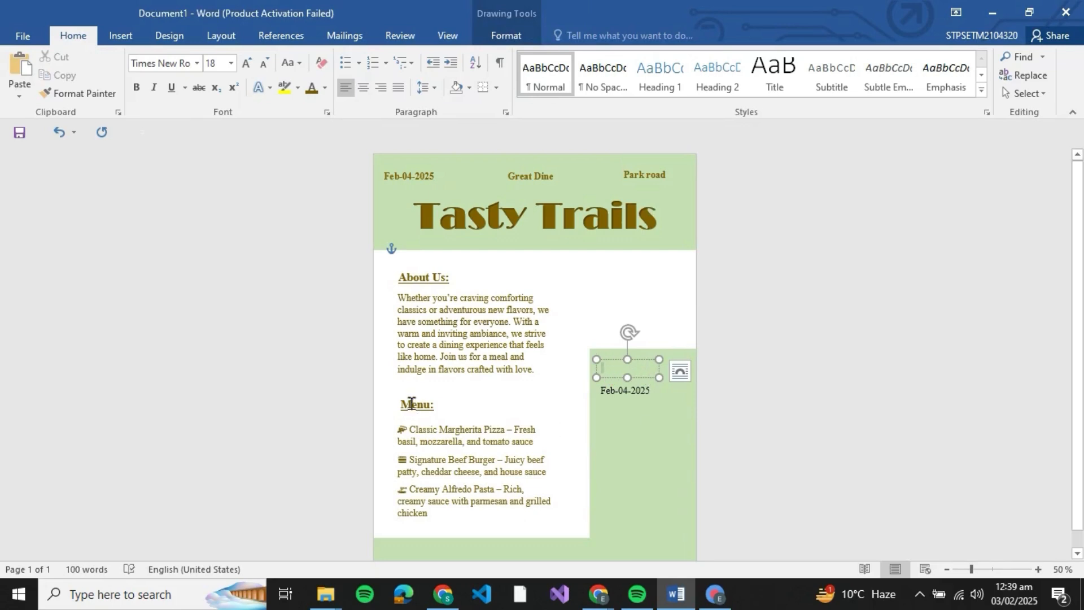
click(442, 396)
drag(446, 401, 646, 349)
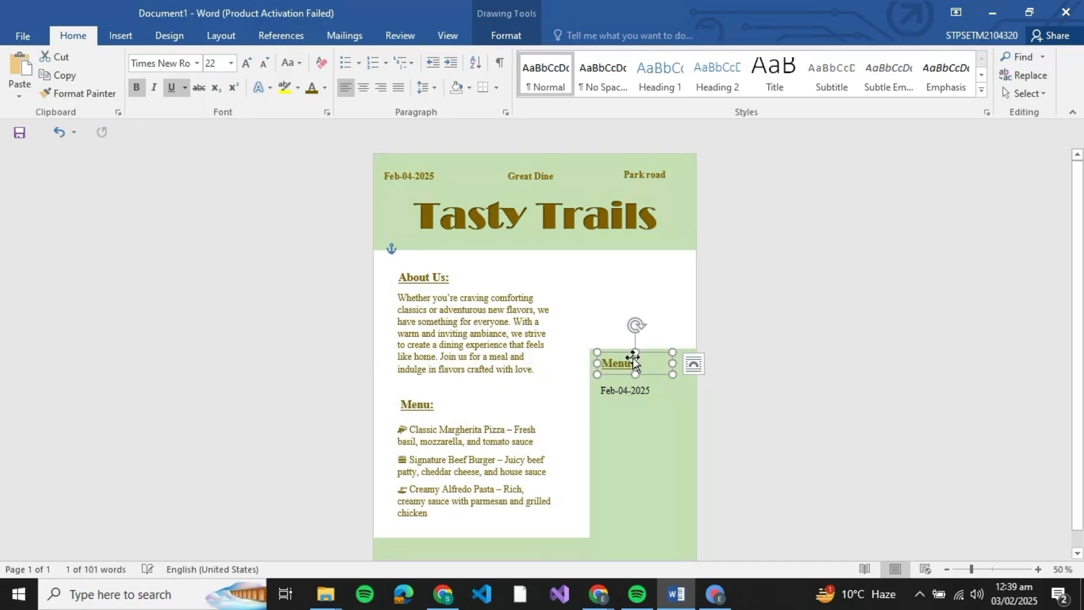
Change the copied heading in the green side shape to Contact Us:.
double_click(623, 364)
text(Contac)
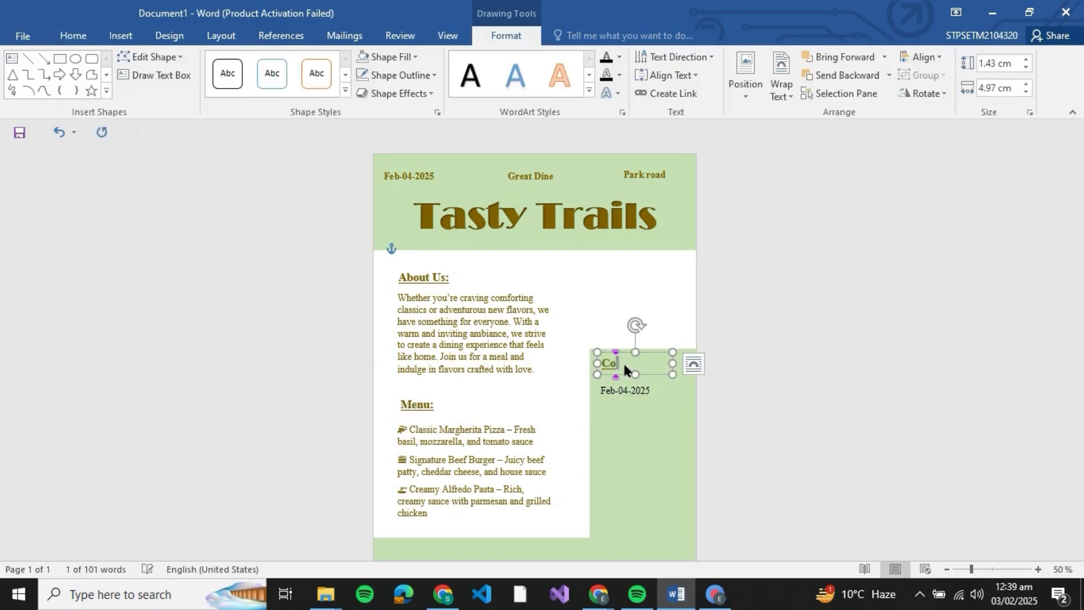
text(t Us:)
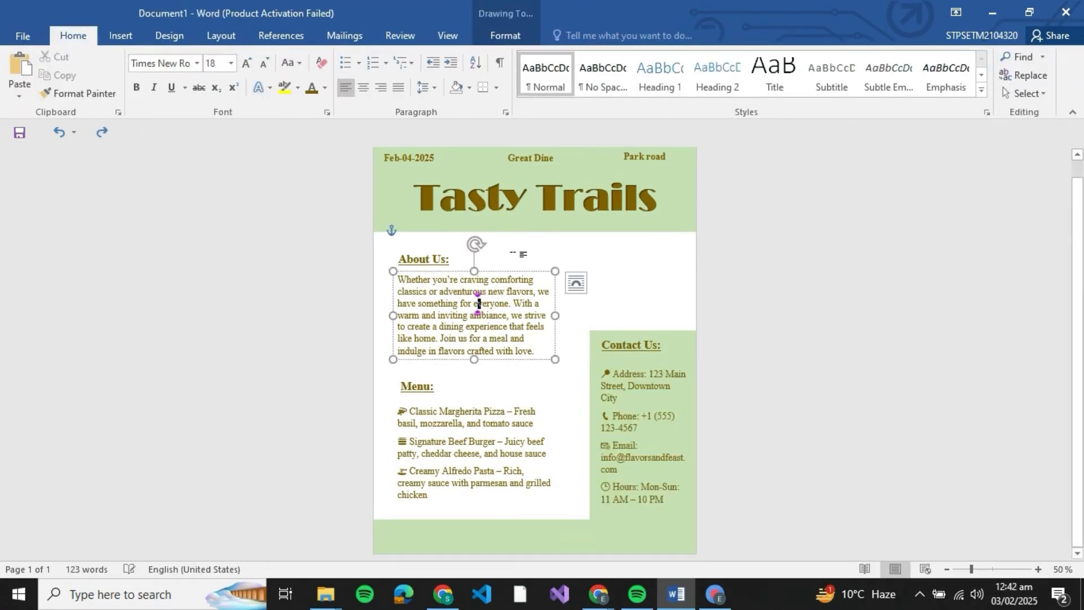
Insert the Pexels food picture from Downloads whose file name ends in 1640773.
click(472, 241)
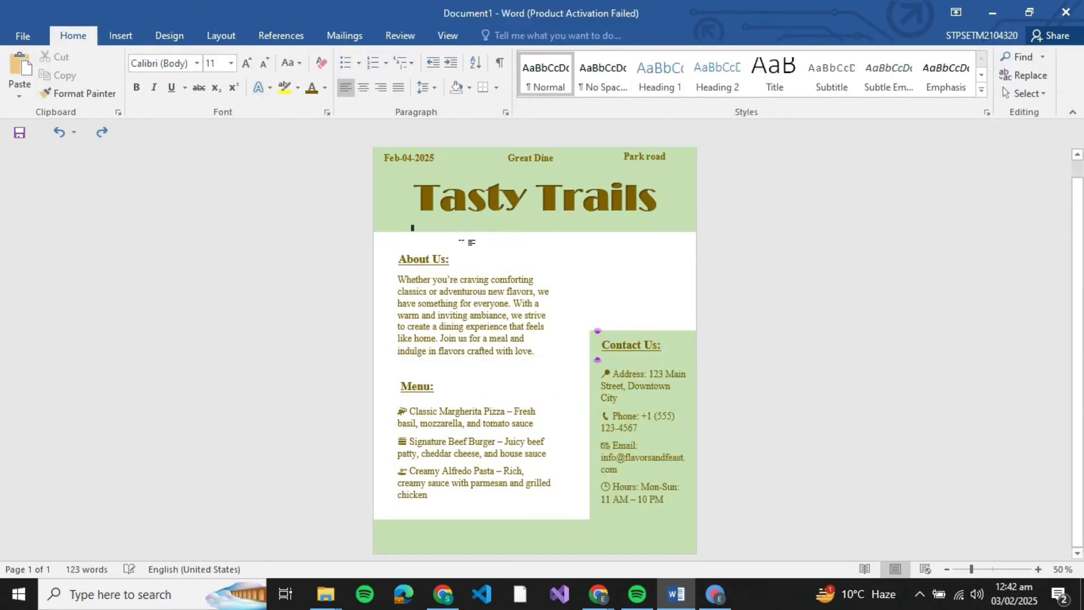
click(121, 35)
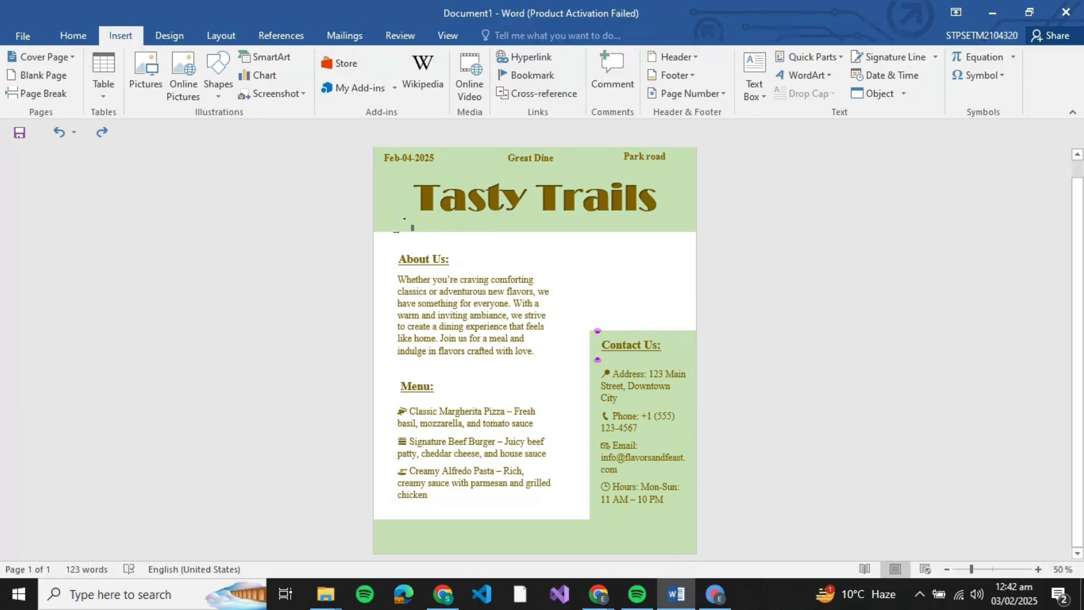
click(145, 71)
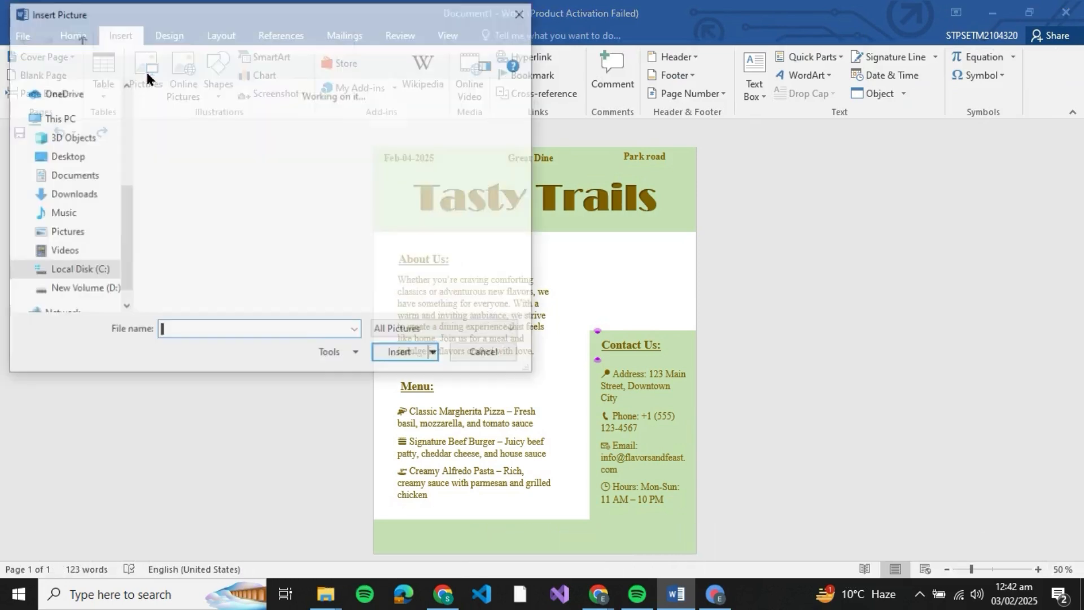
click(264, 178)
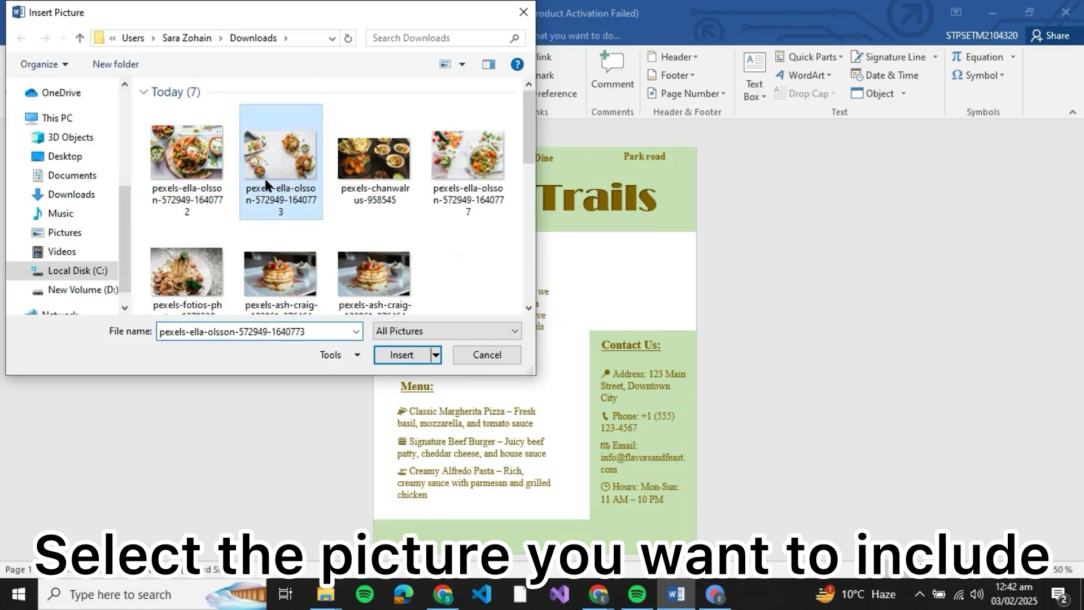
double_click(264, 178)
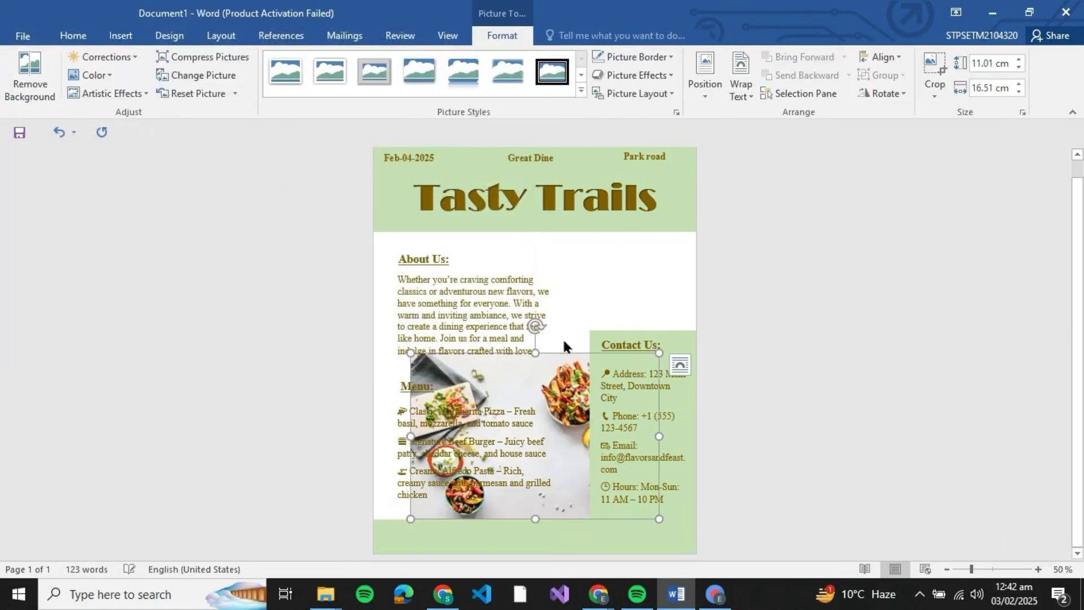
Set the picture's text wrapping to In Front of Text and move it up over the About Us section.
right_click(569, 382)
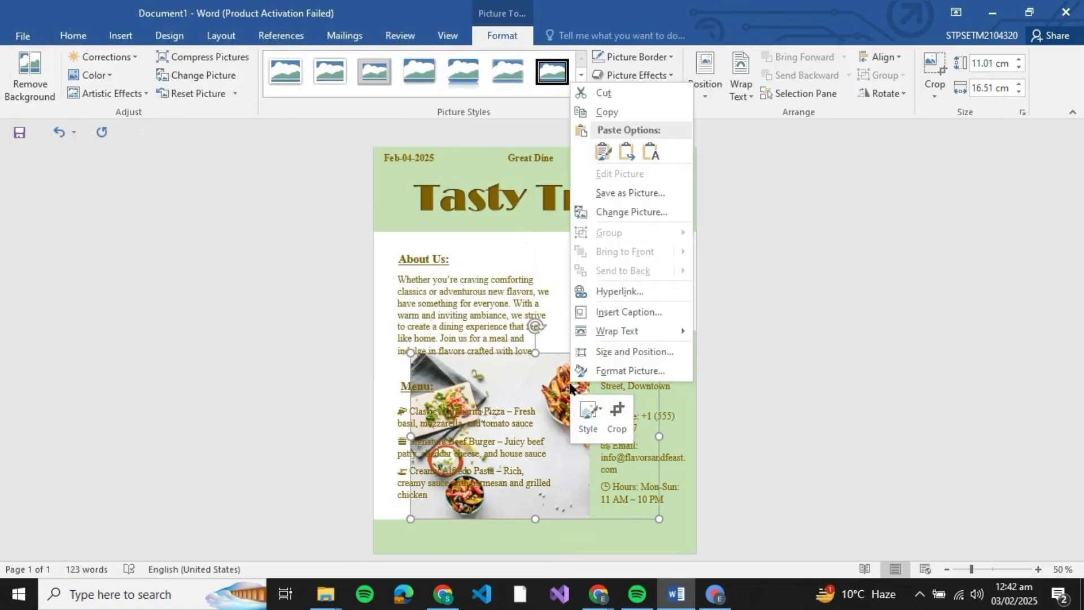
click(737, 82)
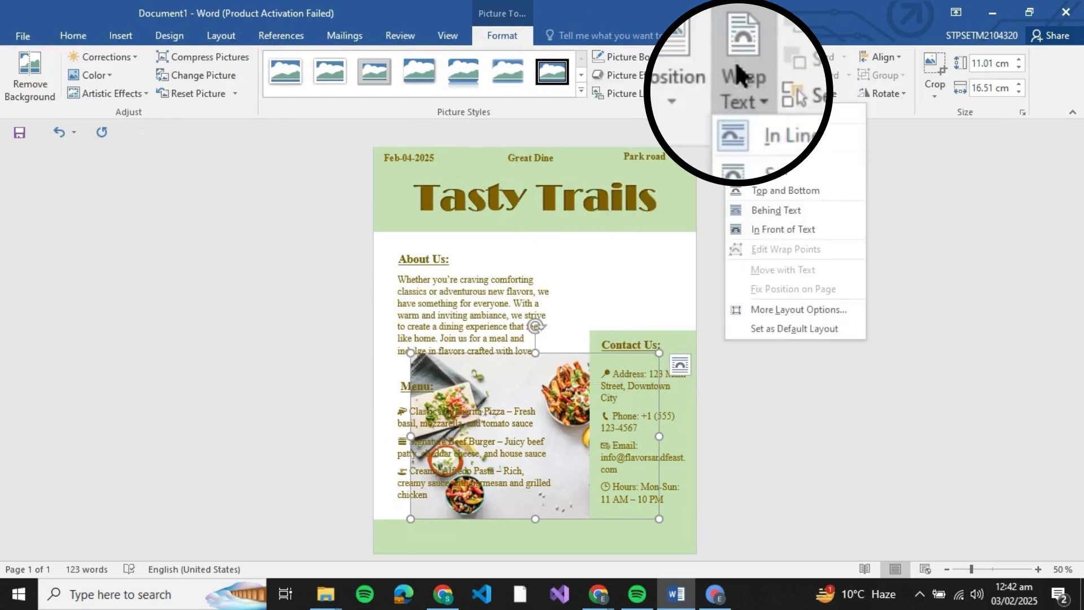
click(751, 230)
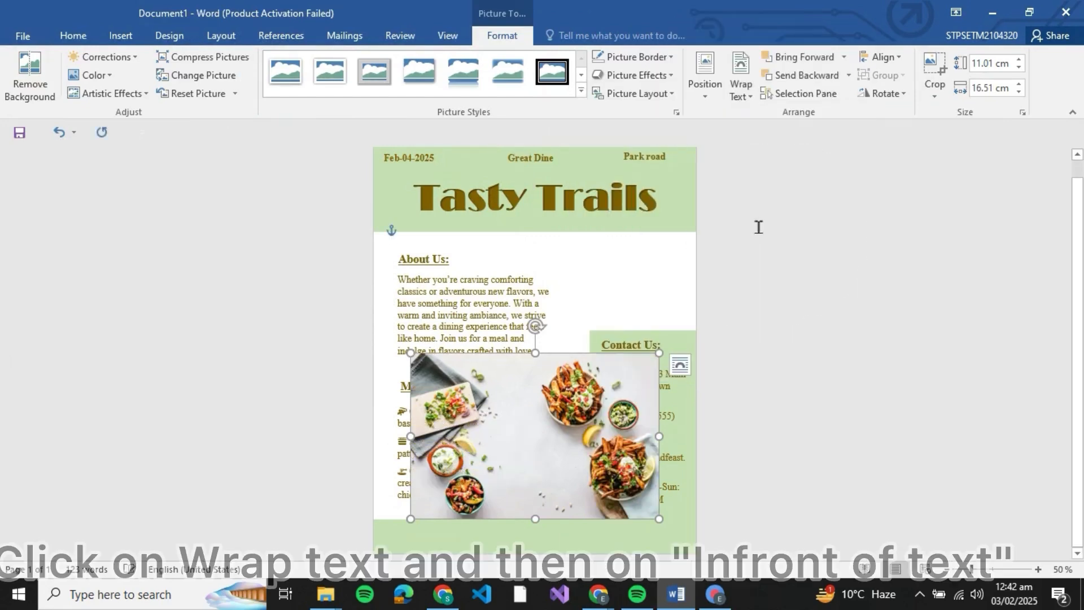
drag(418, 444, 400, 311)
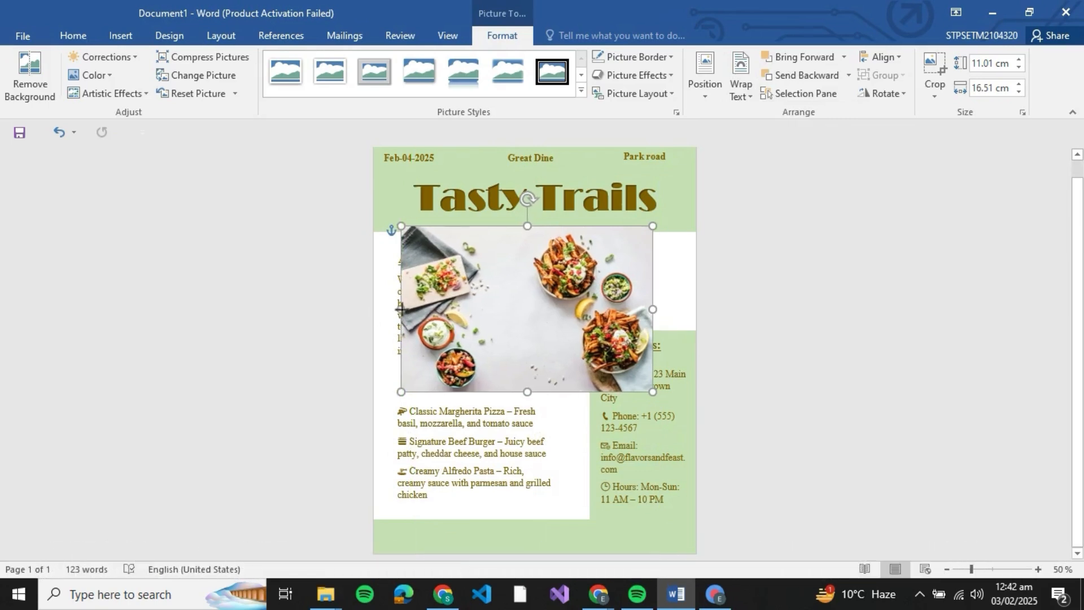
right_click(468, 316)
key(Escape)
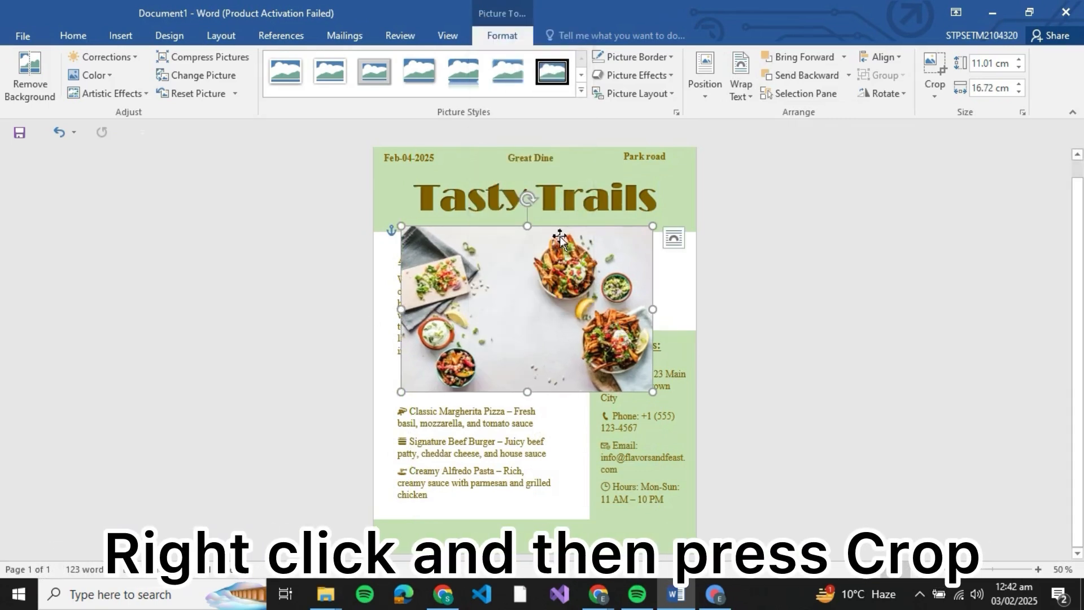
Crop the picture to the two large bowls on its right side, about 9.68 cm high and 7.04 cm wide.
right_click(541, 372)
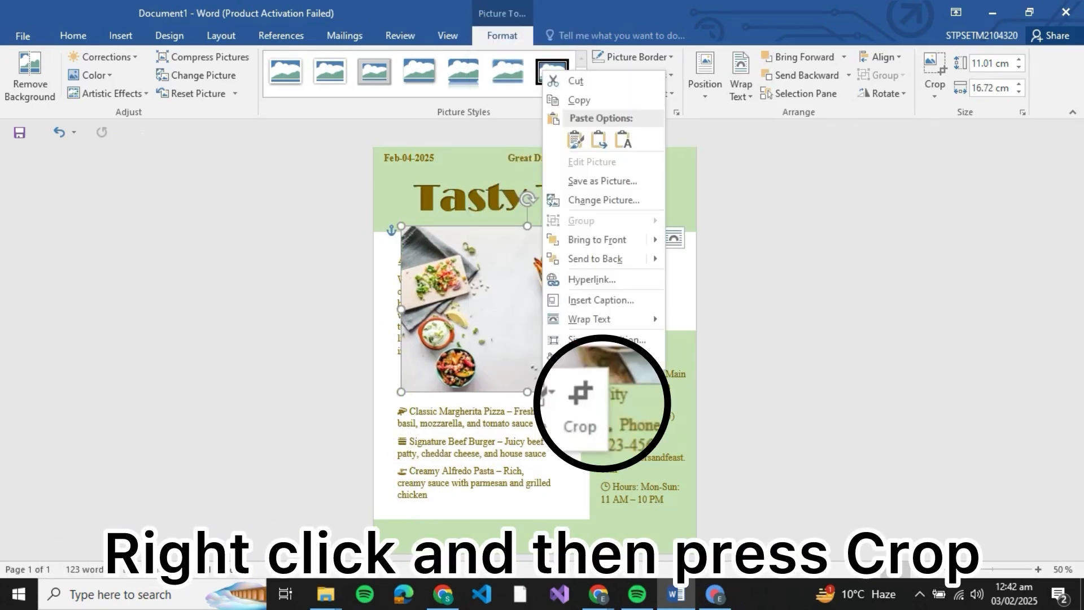
click(561, 392)
drag(403, 309, 529, 321)
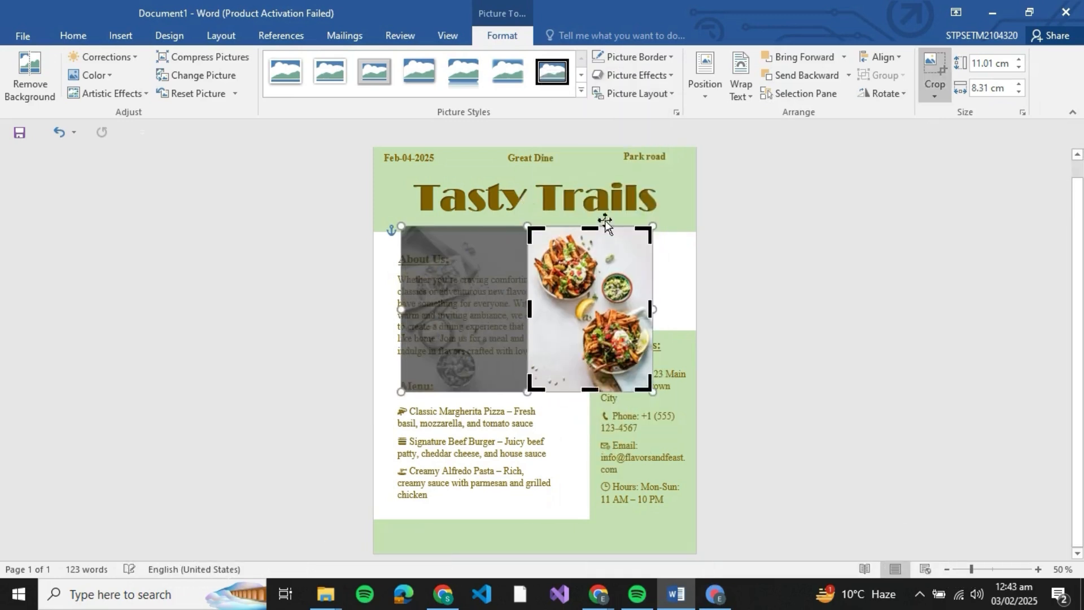
drag(590, 226, 591, 236)
drag(591, 389, 591, 377)
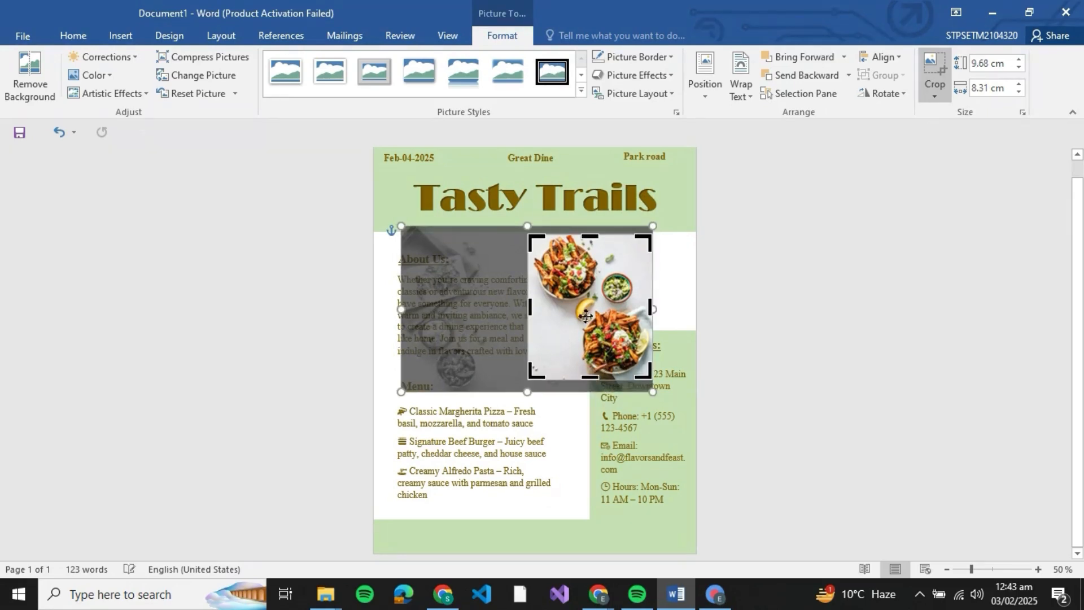
drag(528, 306, 538, 307)
mouse_move(650, 308)
mouse_down()
mouse_move(635, 308)
mouse_move(670, 307)
mouse_up()
click(740, 308)
Insert the Pexels picture ending in 958545 from Downloads and set its text wrapping to In Front of Text.
click(432, 232)
click(119, 36)
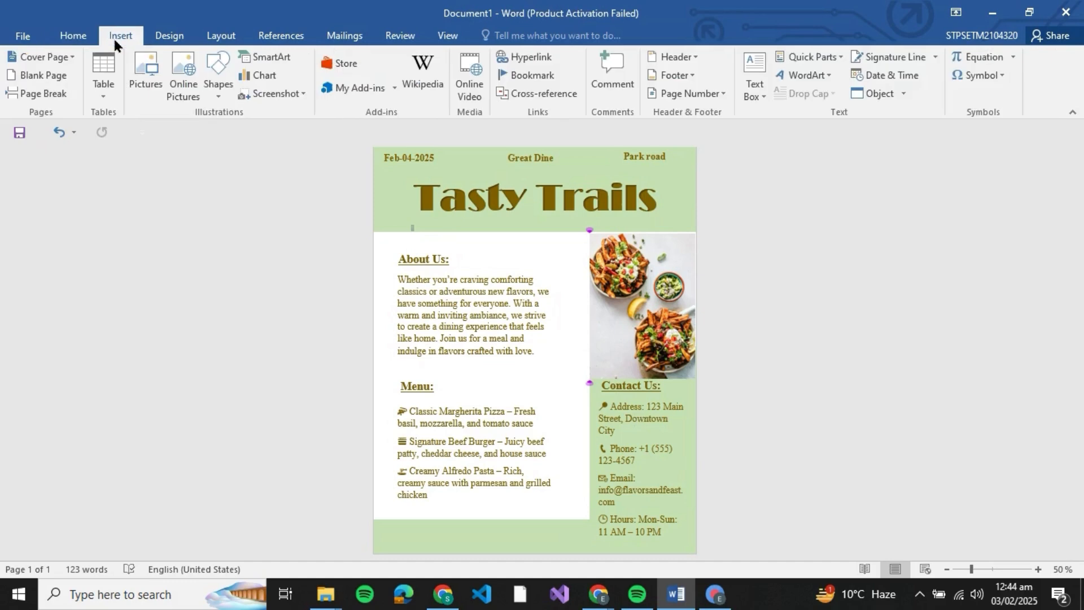
click(151, 85)
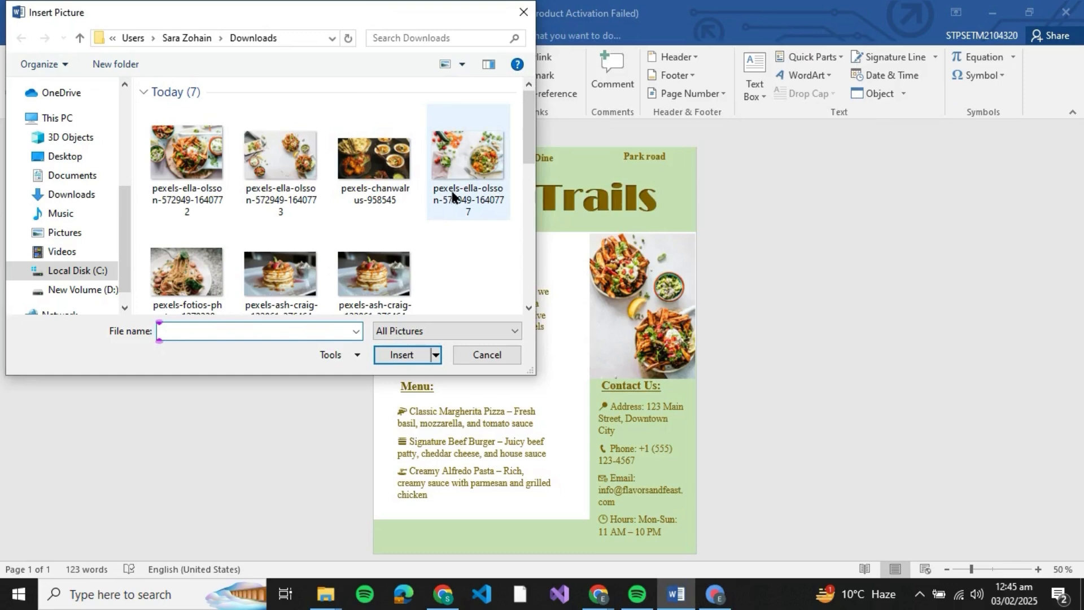
double_click(376, 199)
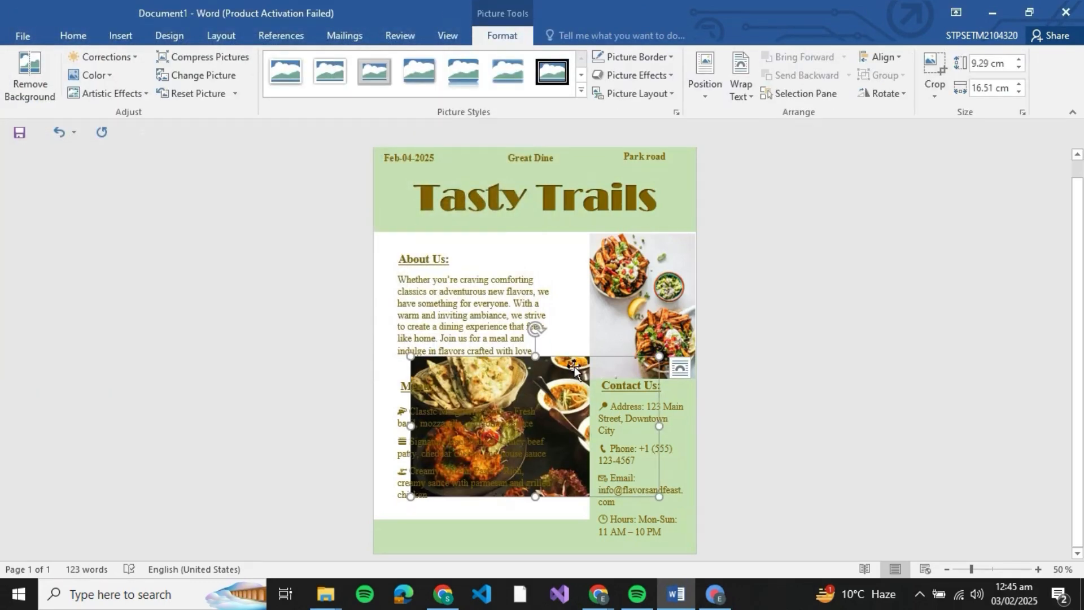
click(741, 87)
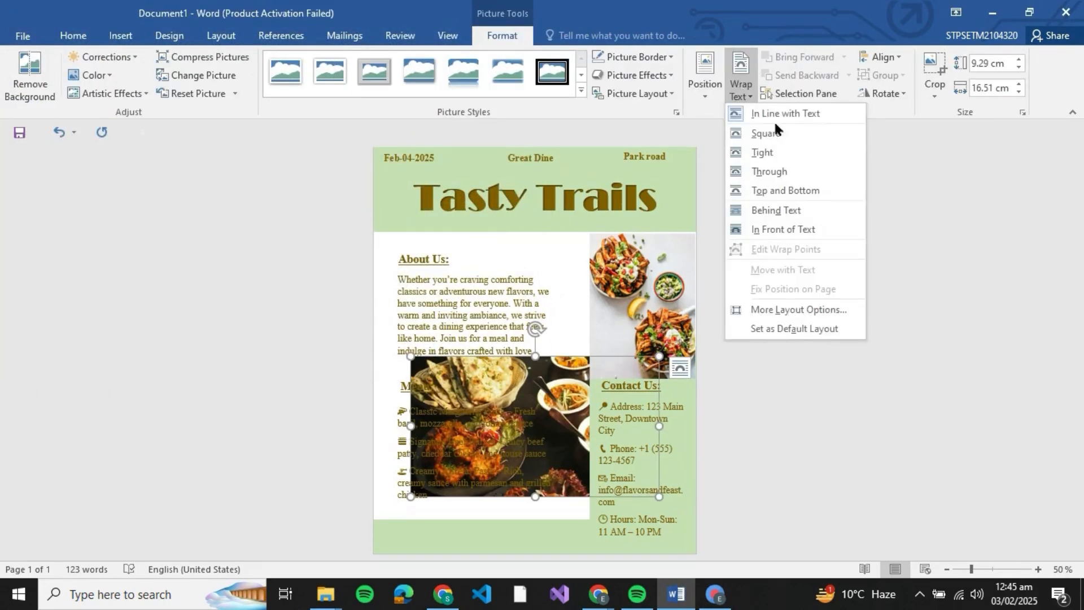
click(785, 229)
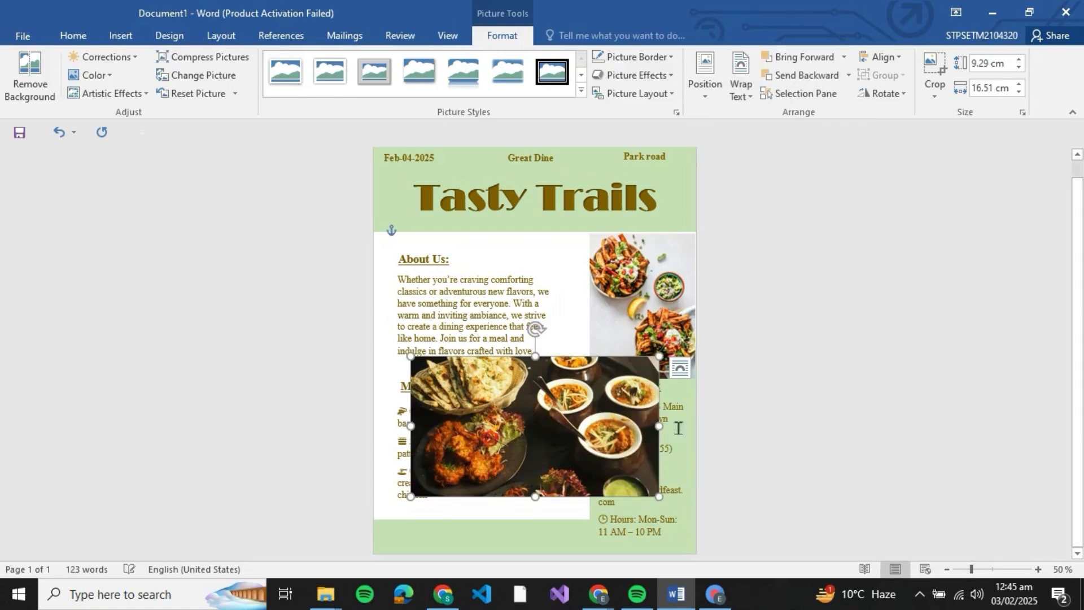
Move the curry picture up directly below the title band and shift the cropped bowls picture slightly up.
drag(628, 468, 591, 344)
click(676, 306)
drag(677, 309, 673, 296)
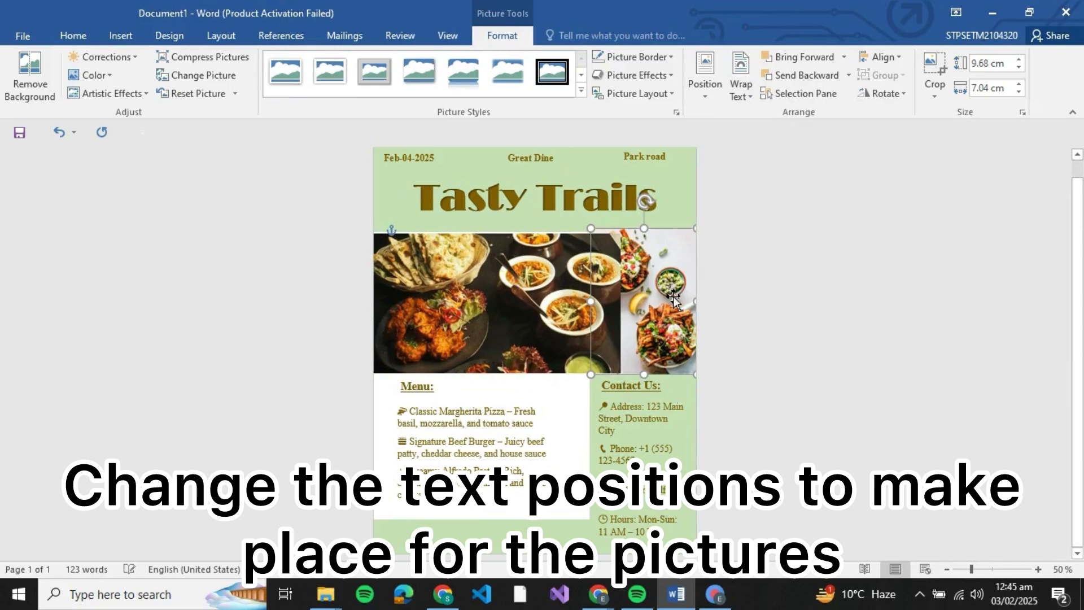
Move the curry picture down off the About Us text and shift the dish list box down toward the page's left edge.
drag(557, 300, 534, 404)
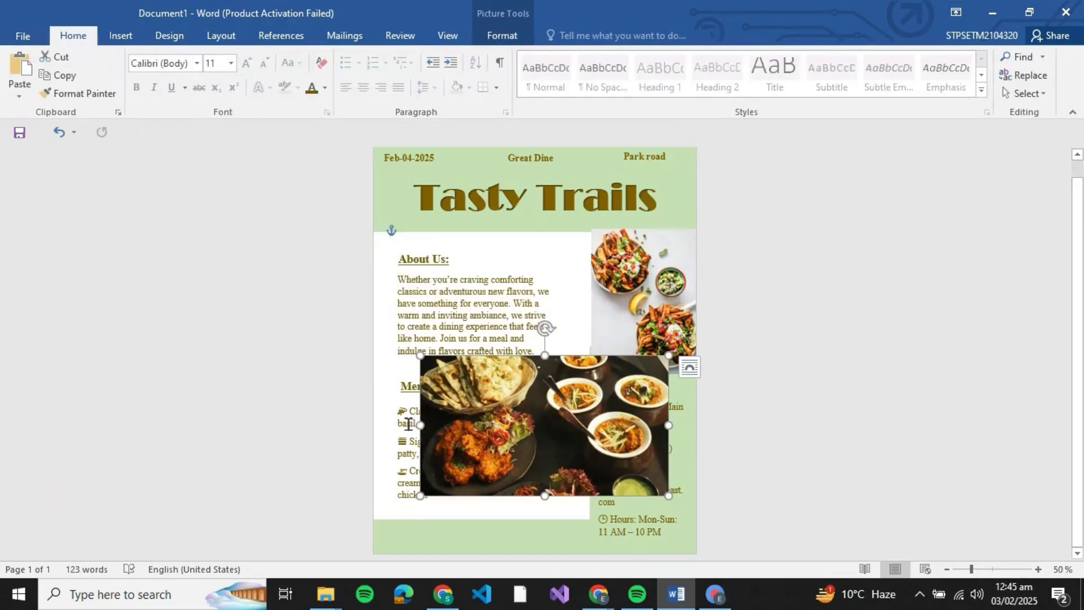
click(408, 423)
drag(408, 406, 395, 417)
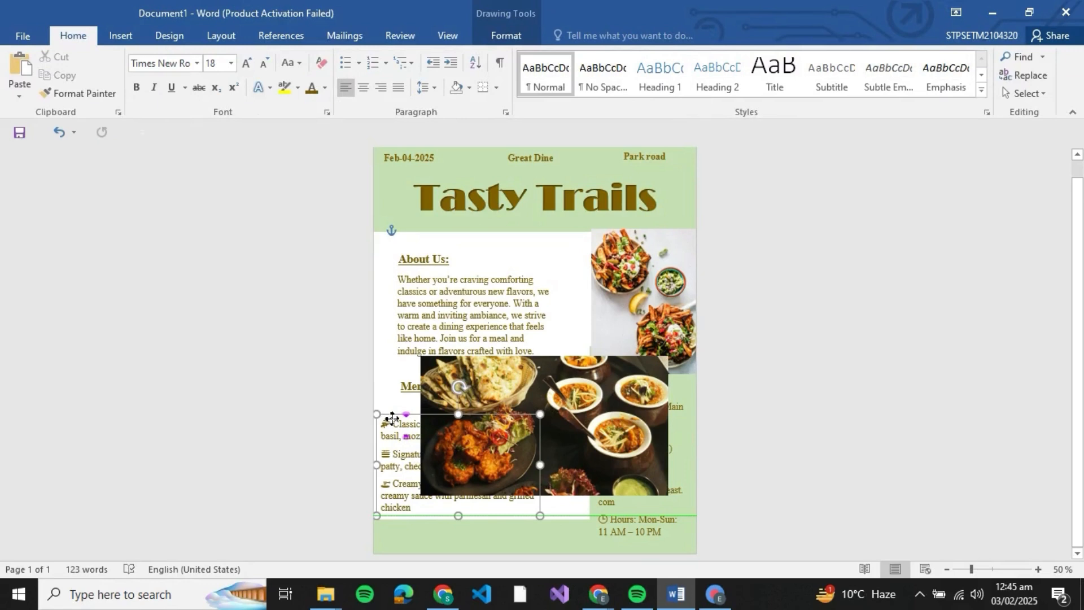
Move the About Us paragraph down to just above Menu:, widen its box to the green side shape, and reduce its text to 16 pt.
drag(487, 272, 475, 320)
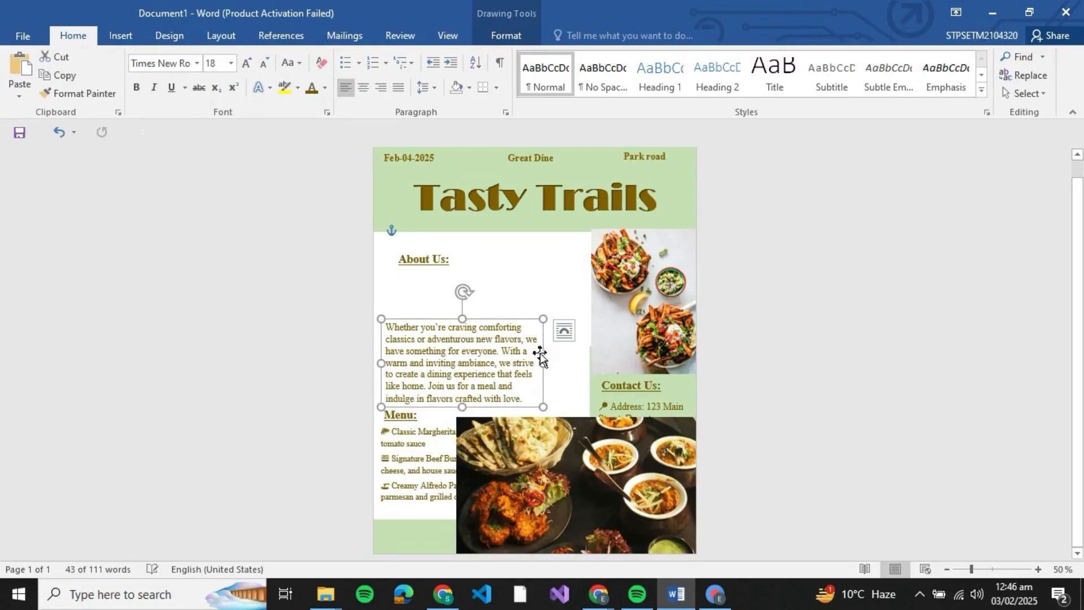
drag(543, 363, 595, 363)
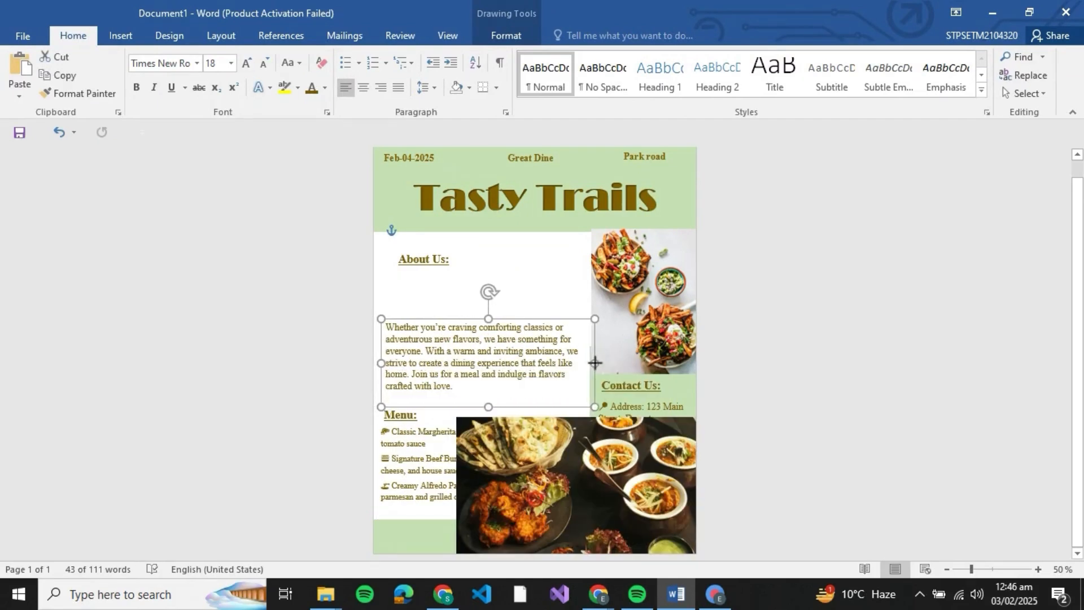
triple_click(539, 361)
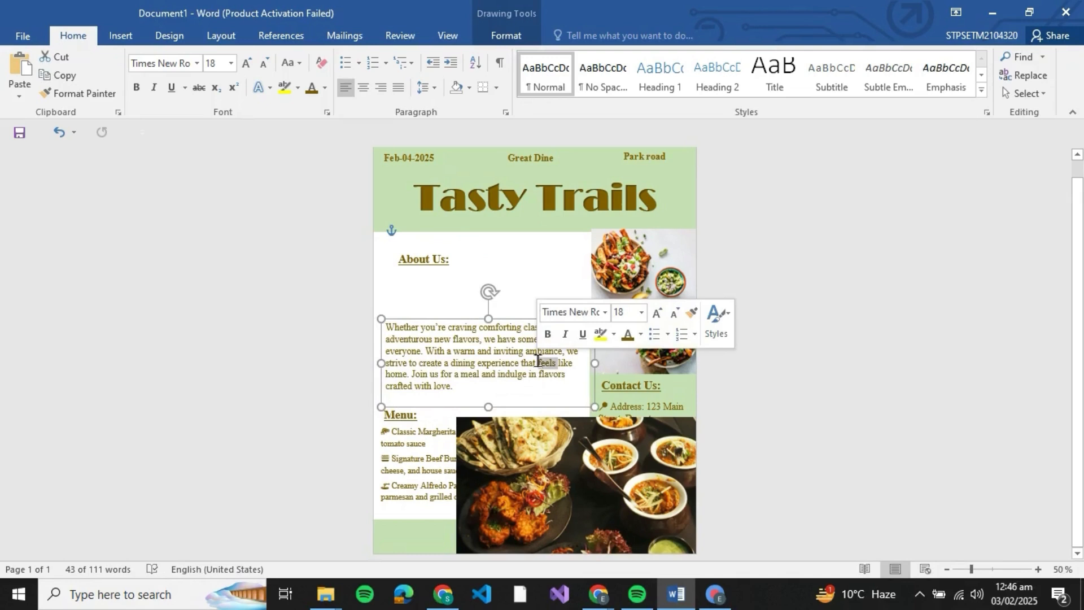
click(265, 63)
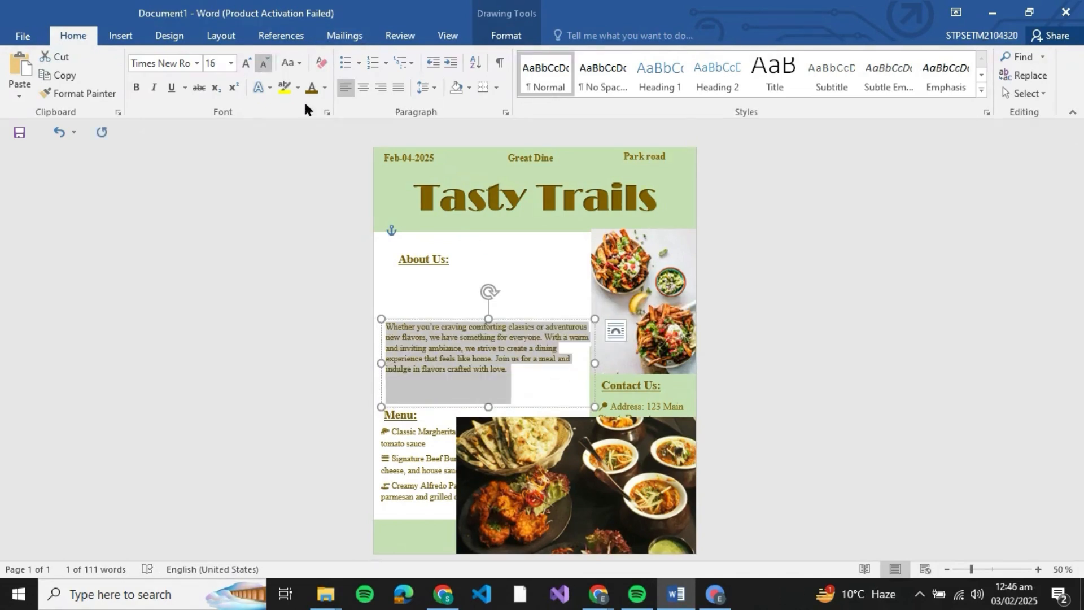
drag(464, 324, 463, 349)
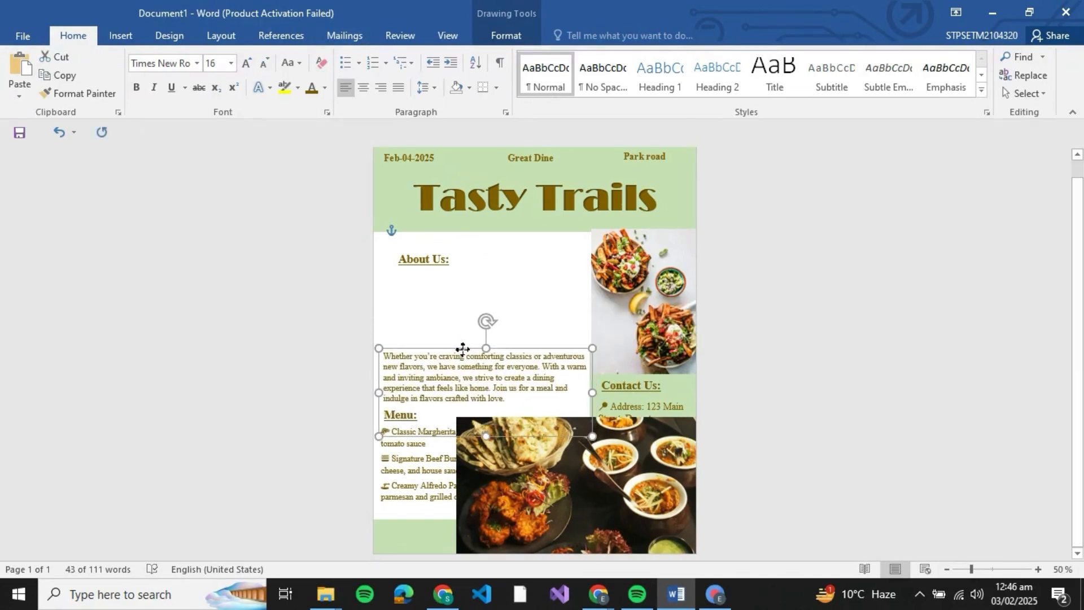
Move the About Us: heading down toward its paragraph and place the curry picture directly below the title band.
click(431, 259)
drag(444, 253, 434, 323)
drag(546, 449, 492, 284)
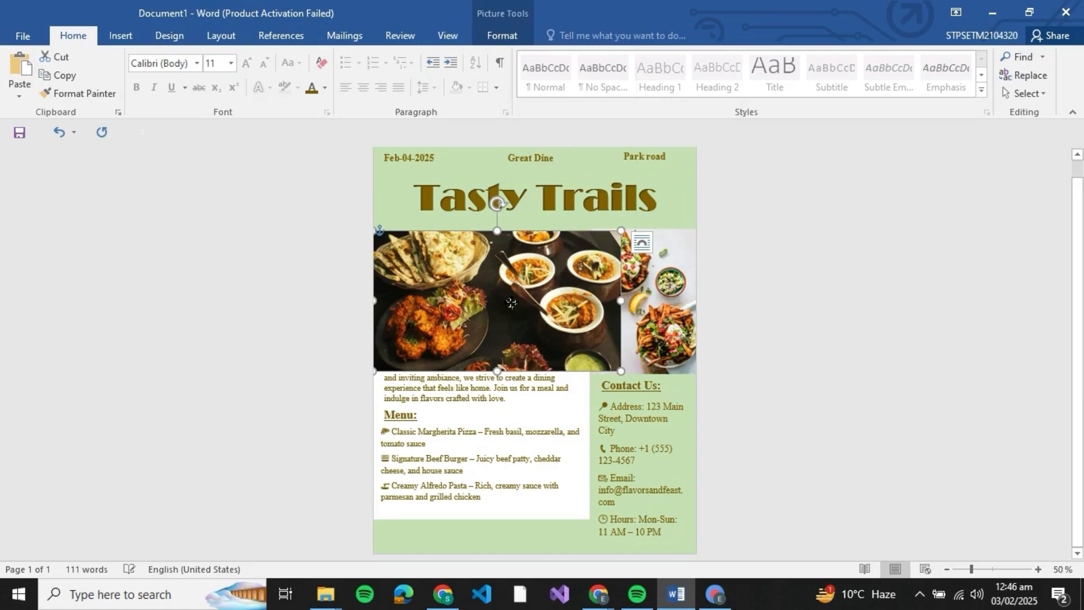
Send the curry picture to the back and crop its bottom edge up to just above the About Us: heading.
right_click(513, 309)
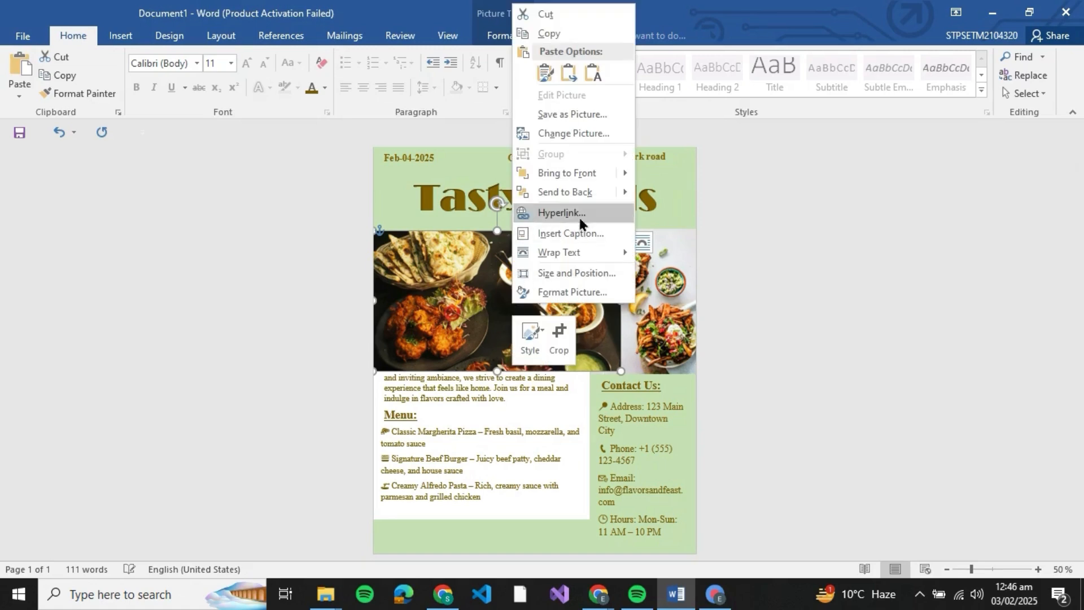
click(581, 192)
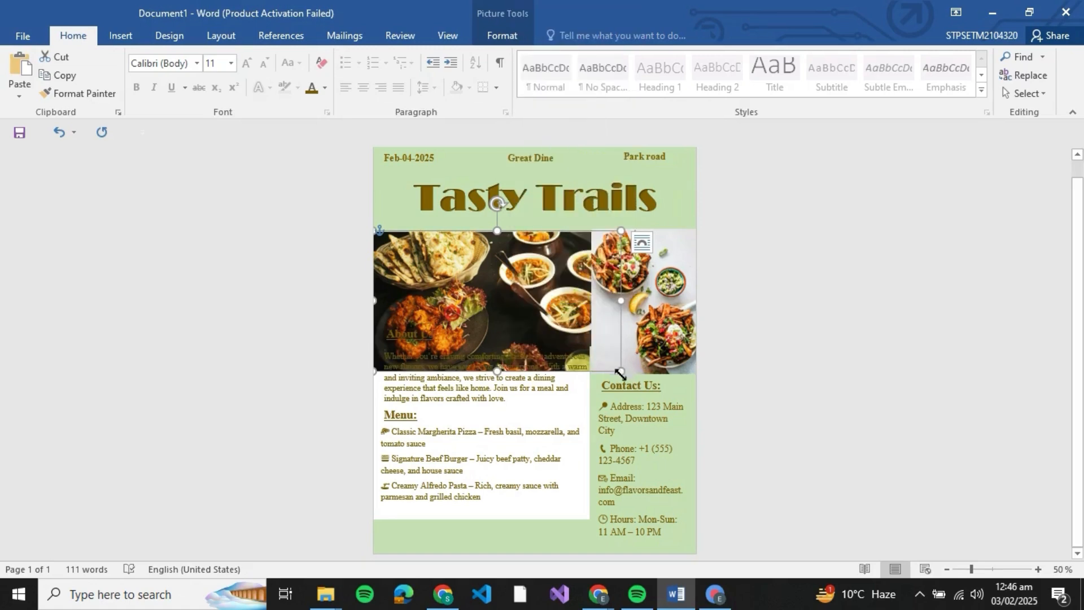
right_click(550, 322)
click(599, 360)
drag(497, 370, 497, 326)
click(820, 303)
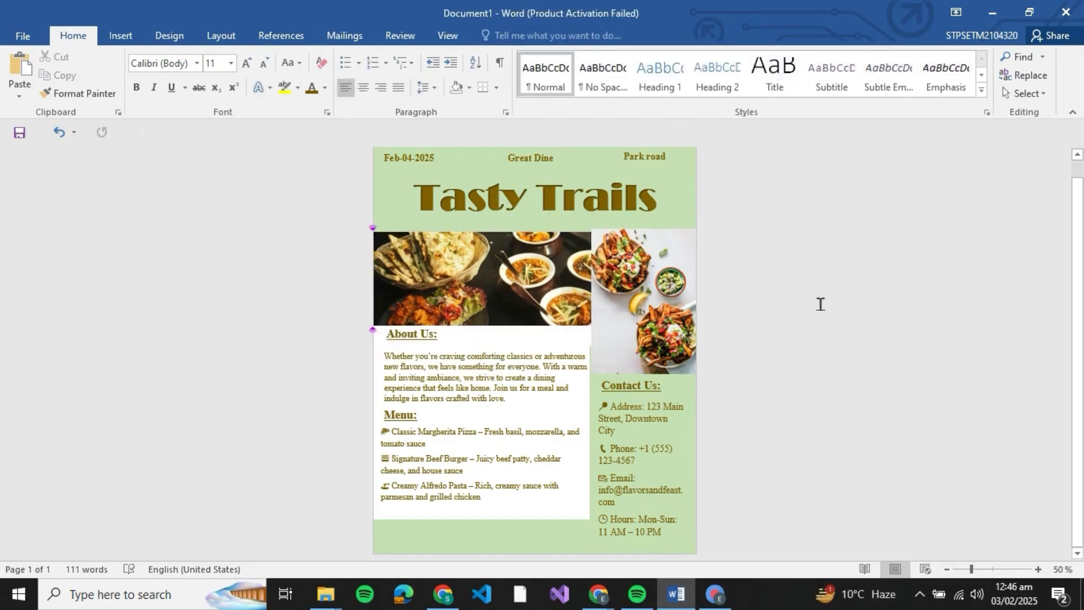
Shift the bowls picture slightly down to line up its upper edge with the curry picture beside it.
click(655, 329)
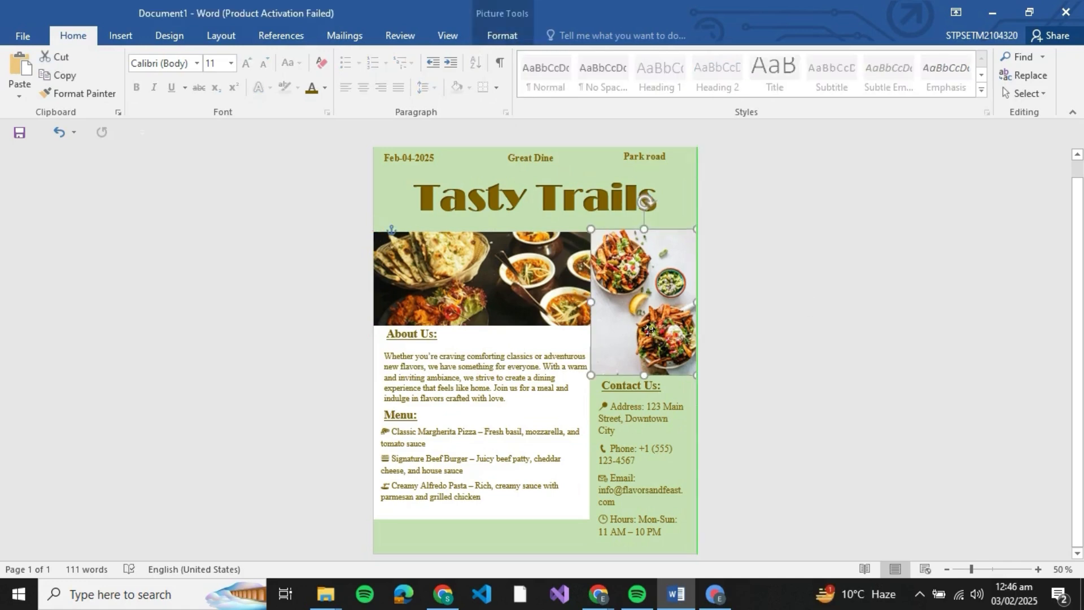
drag(642, 330, 652, 332)
click(769, 369)
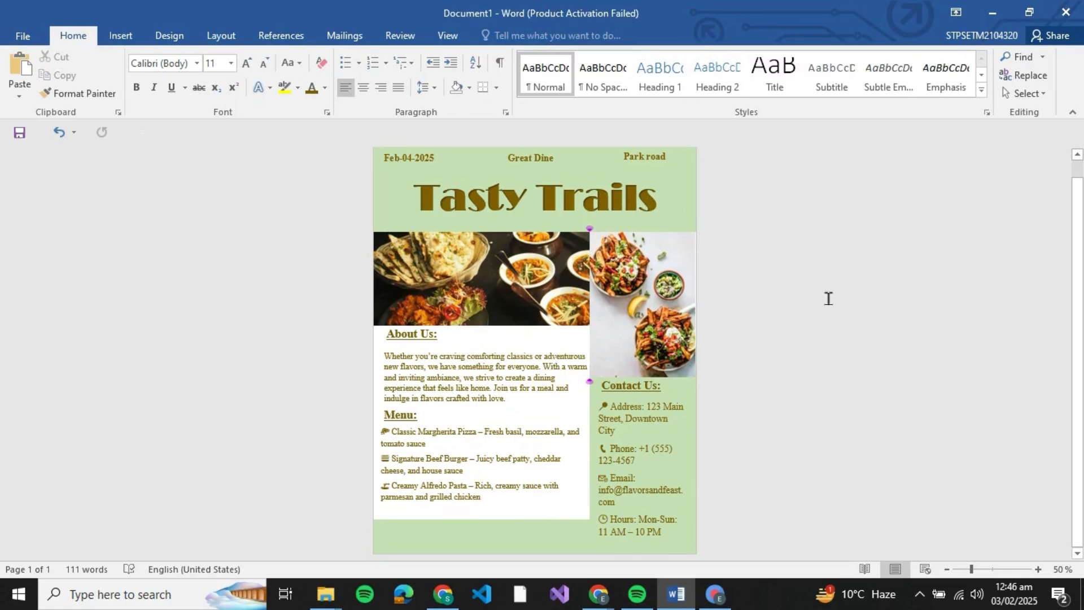
scroll(828, 299, down, 2)
scroll(829, 299, up, 1)
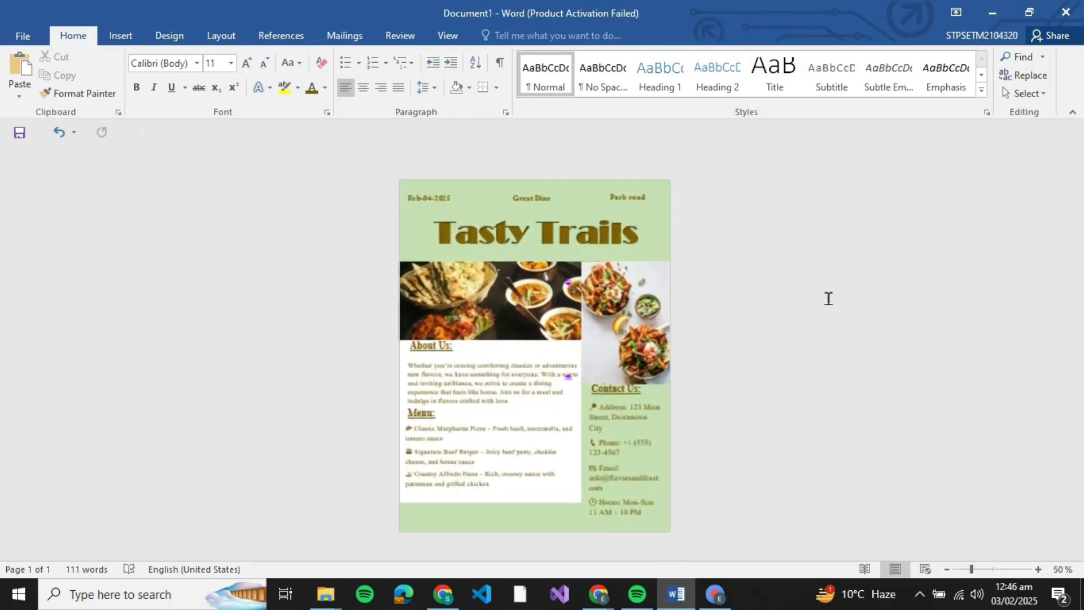
scroll(828, 299, up, 2)
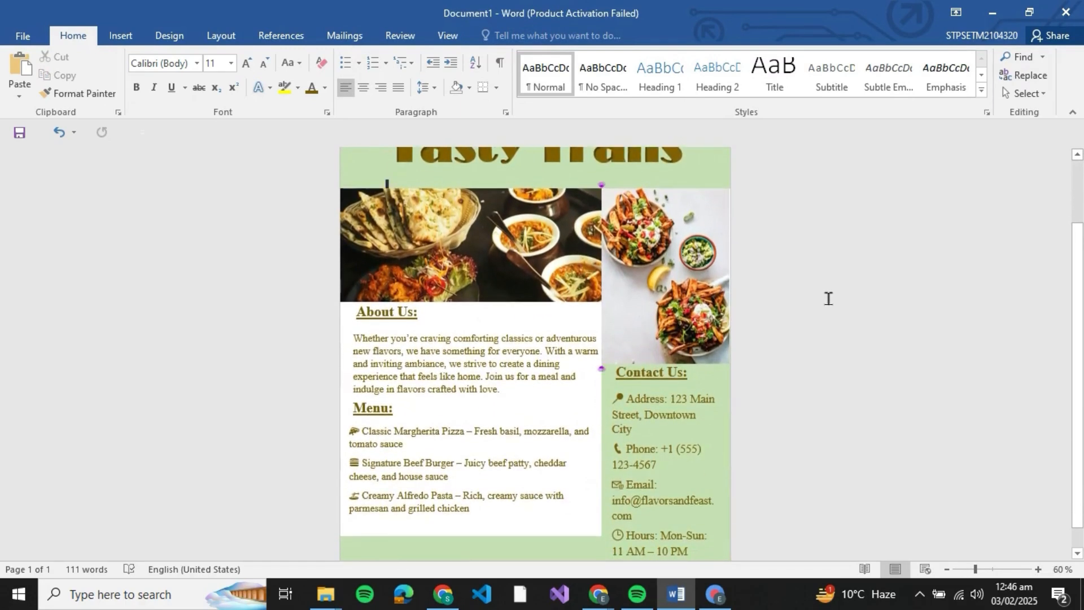